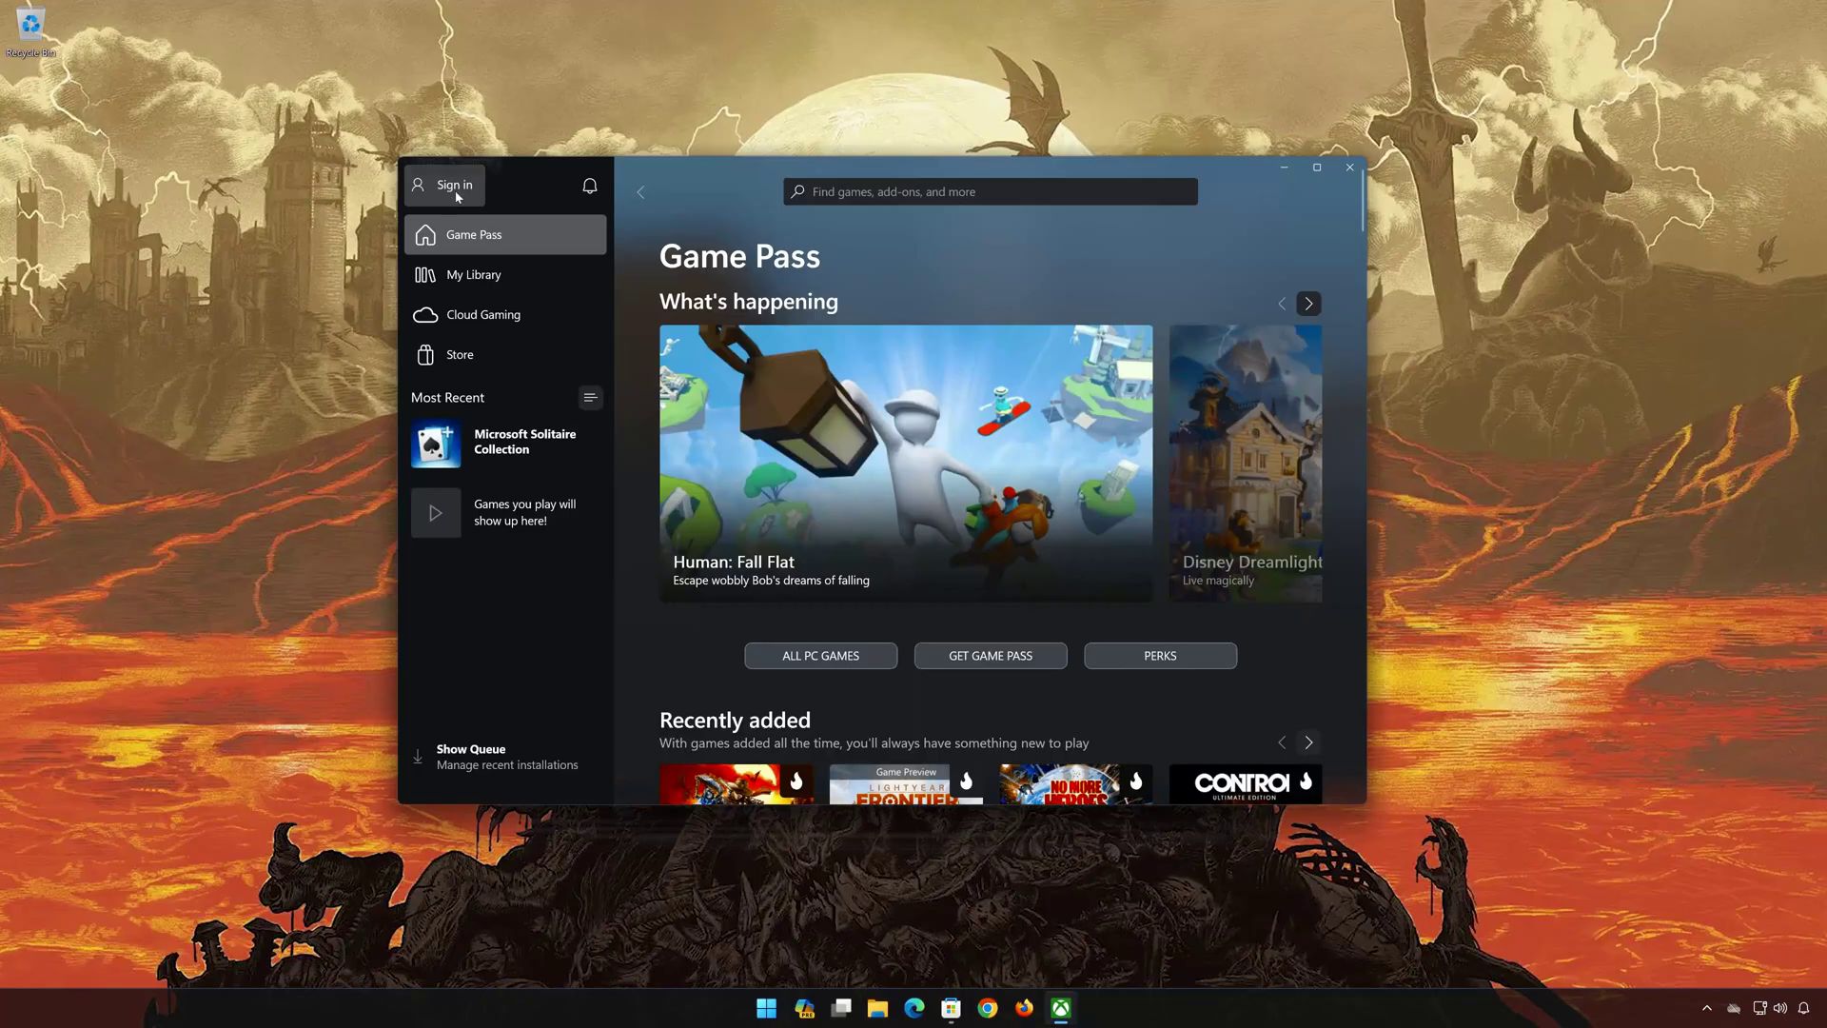
# Step: Start repairing with the Gaming Services Repair Tool from Xbox Support and allow it to make changes to the device
pyautogui.click(456, 198)
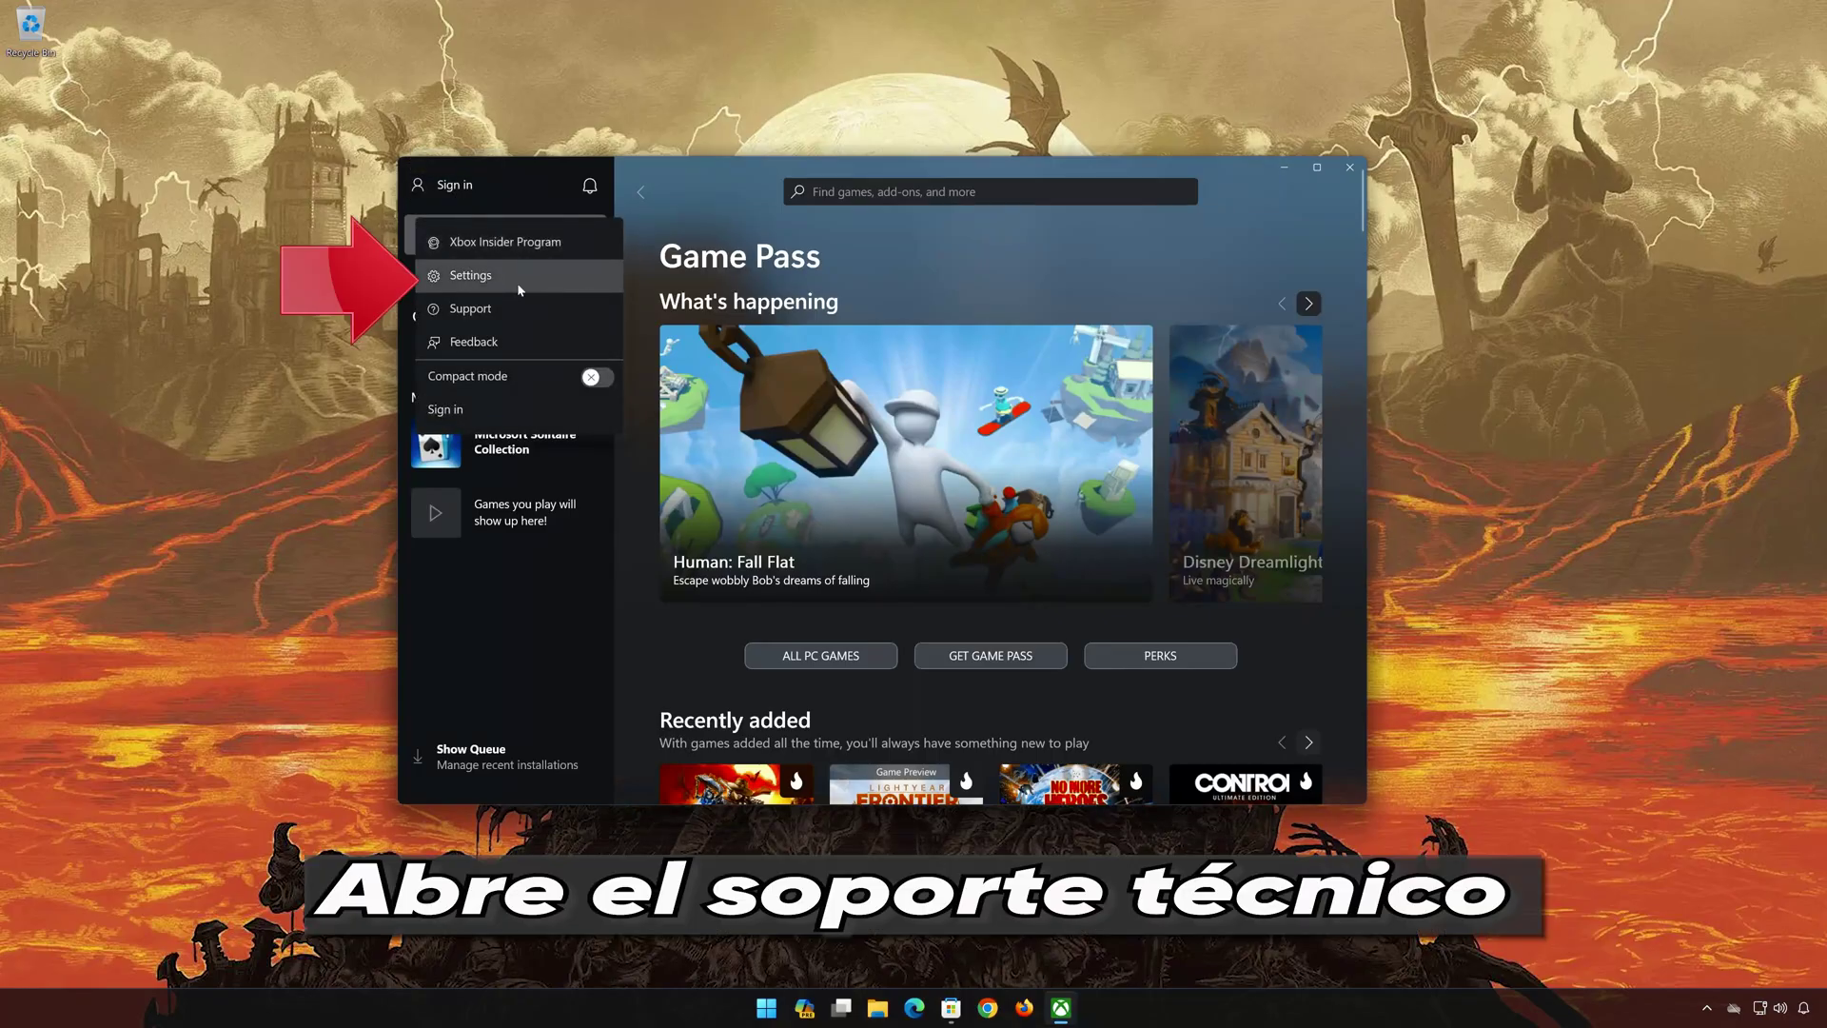
pyautogui.click(476, 318)
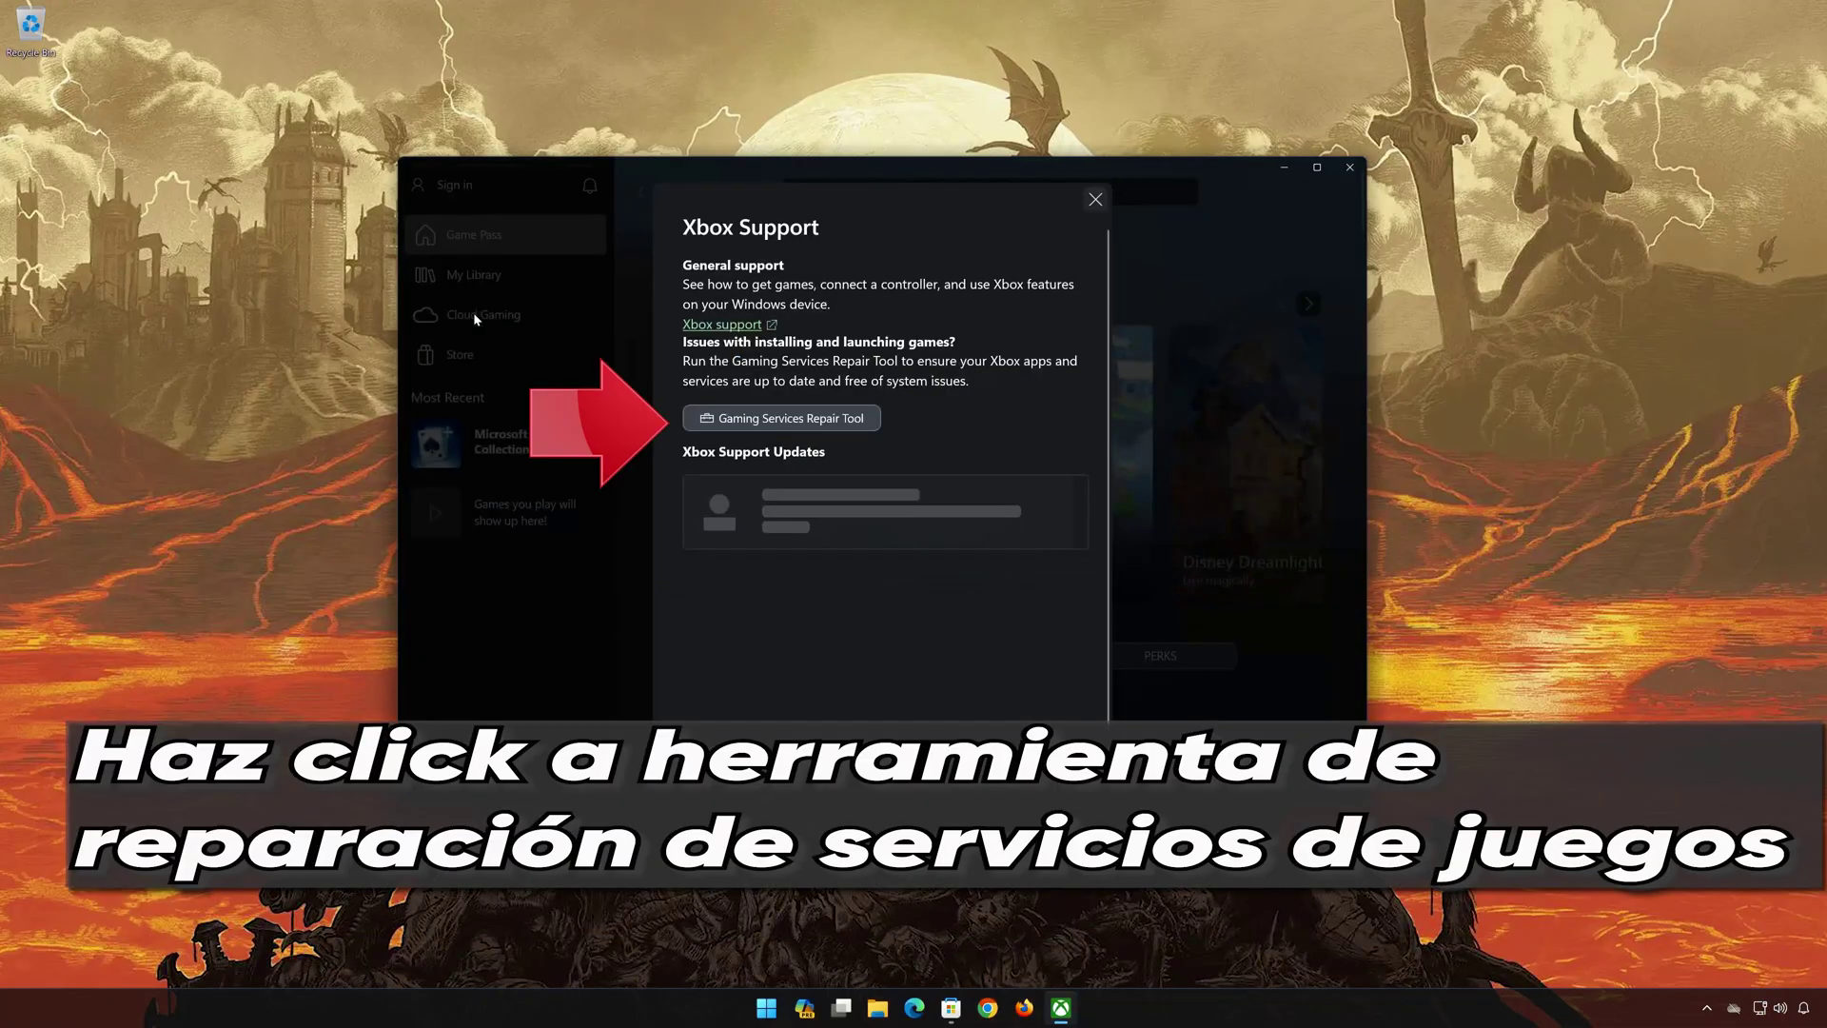
pyautogui.click(828, 422)
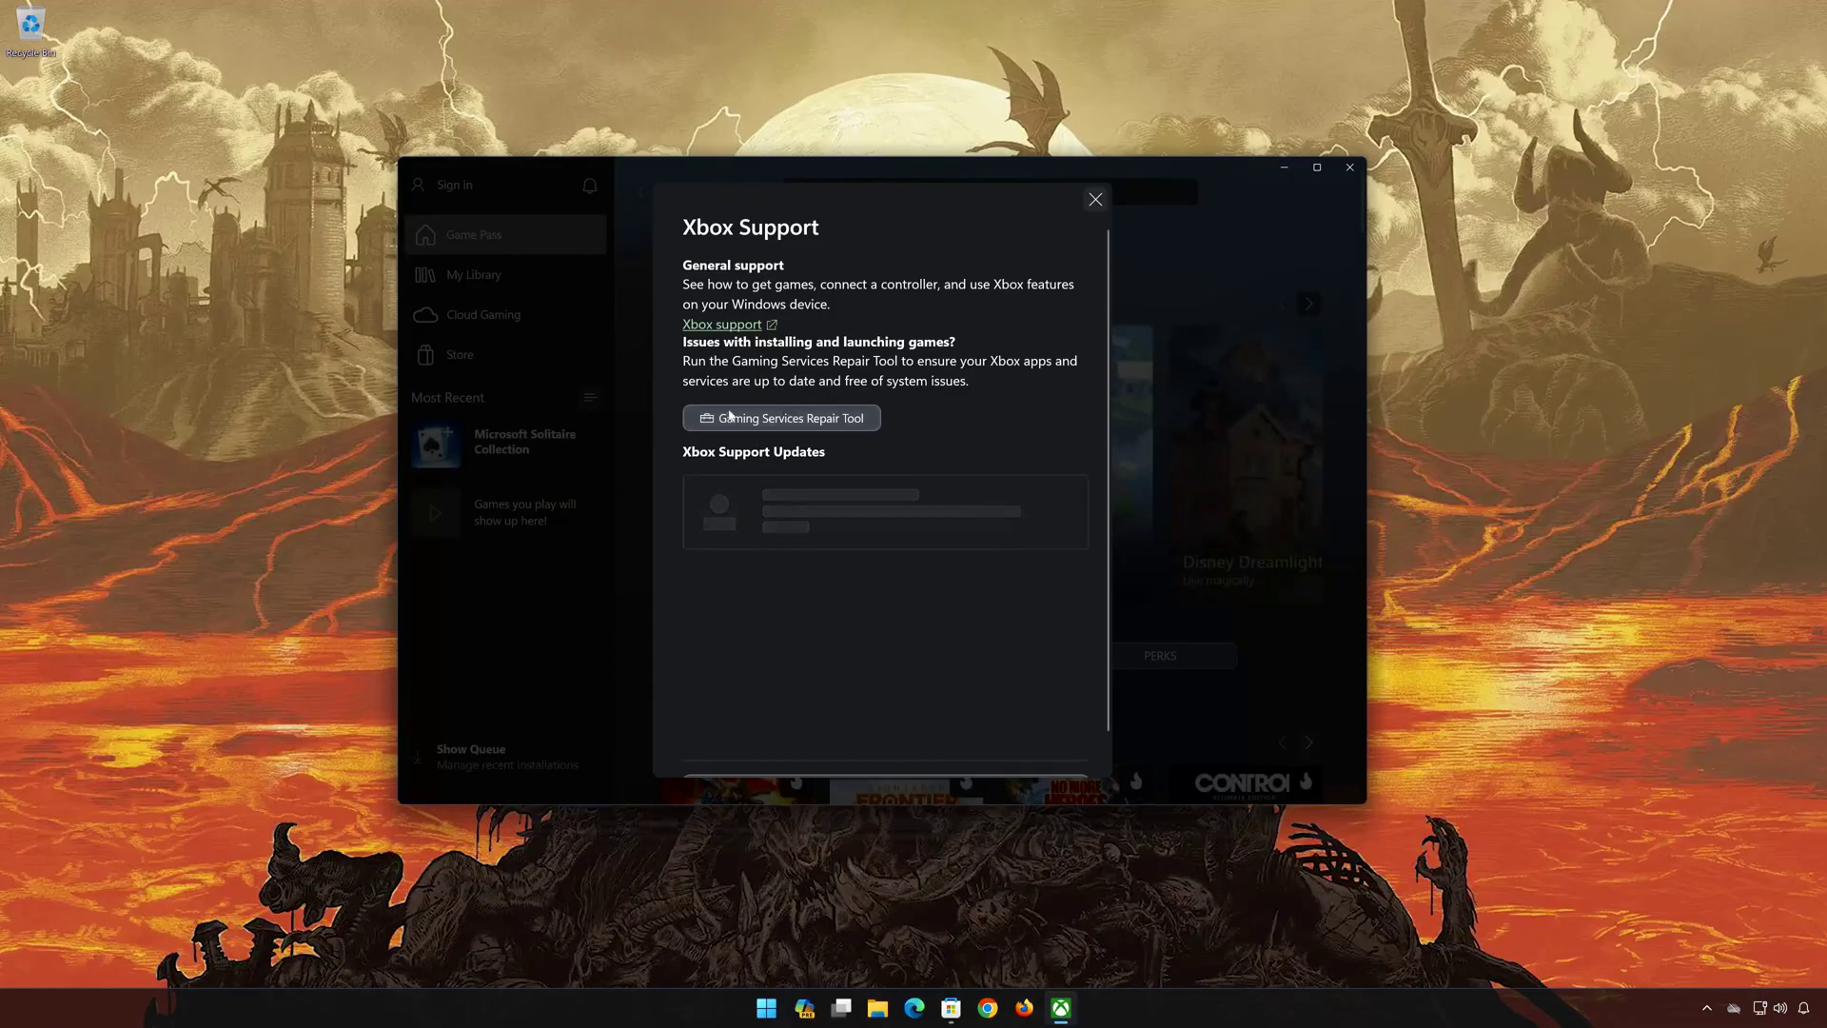
pyautogui.click(814, 424)
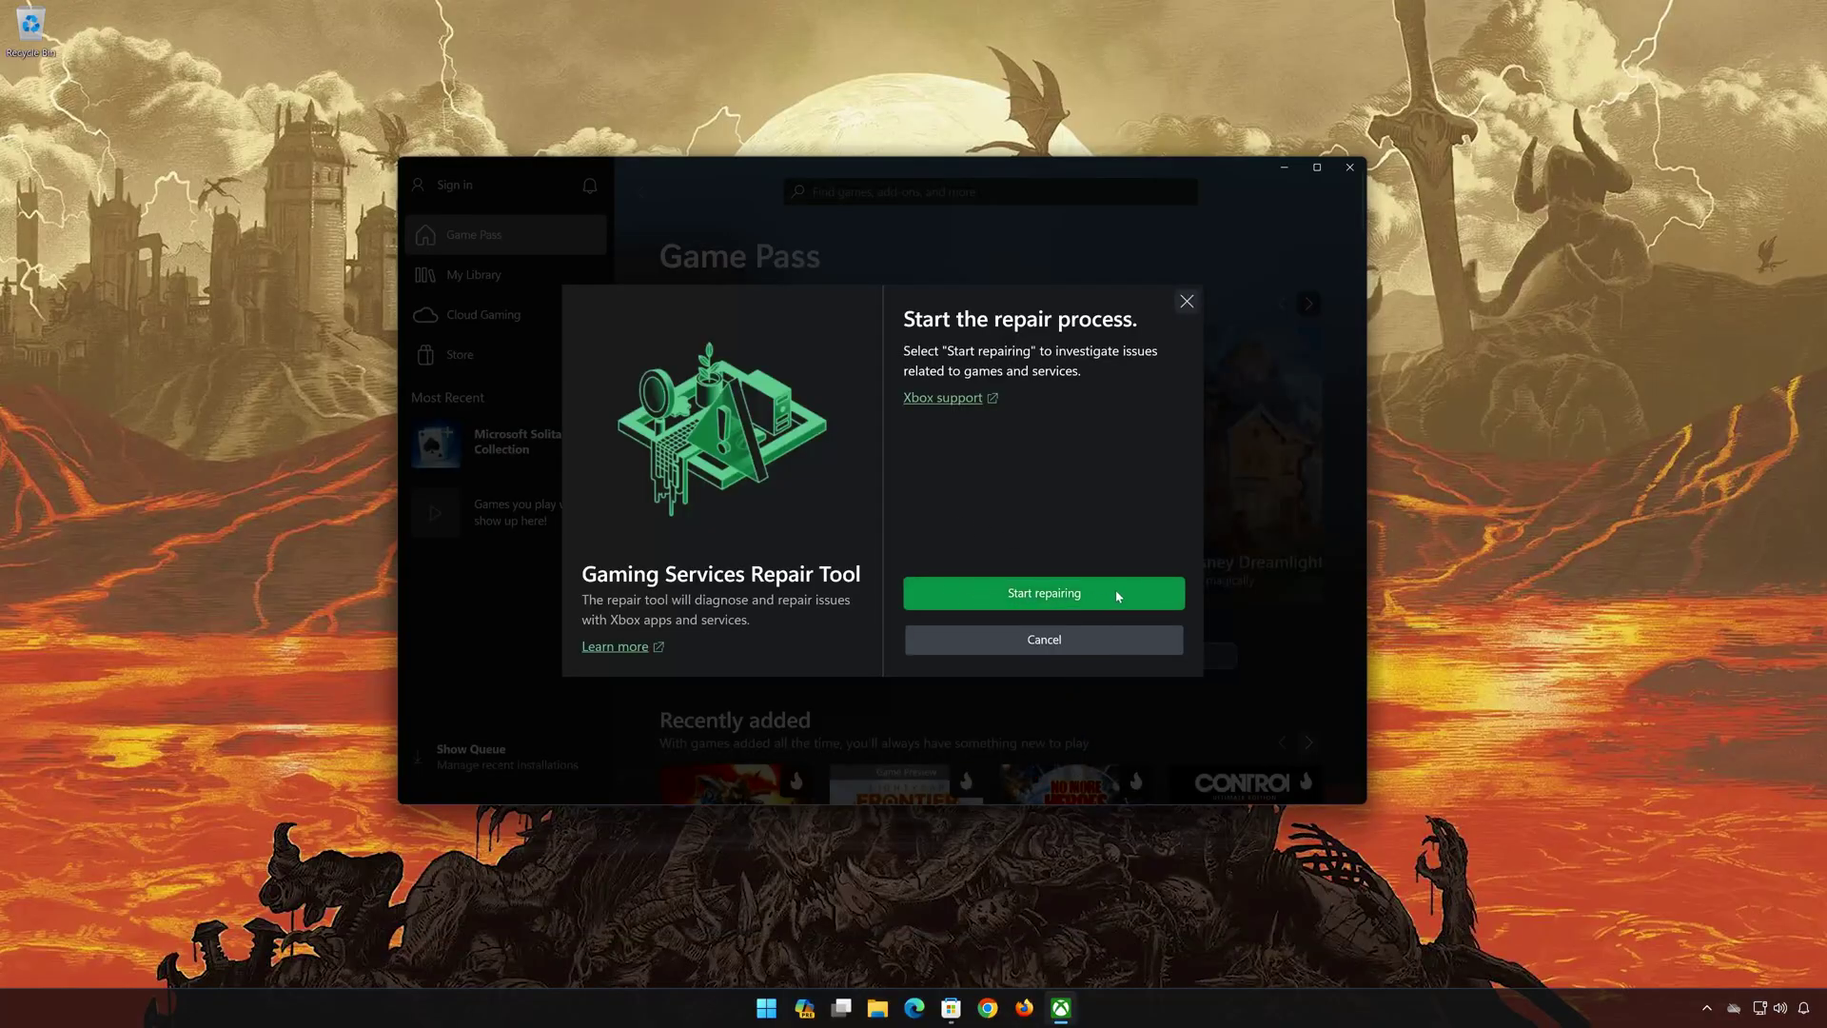
pyautogui.click(1036, 596)
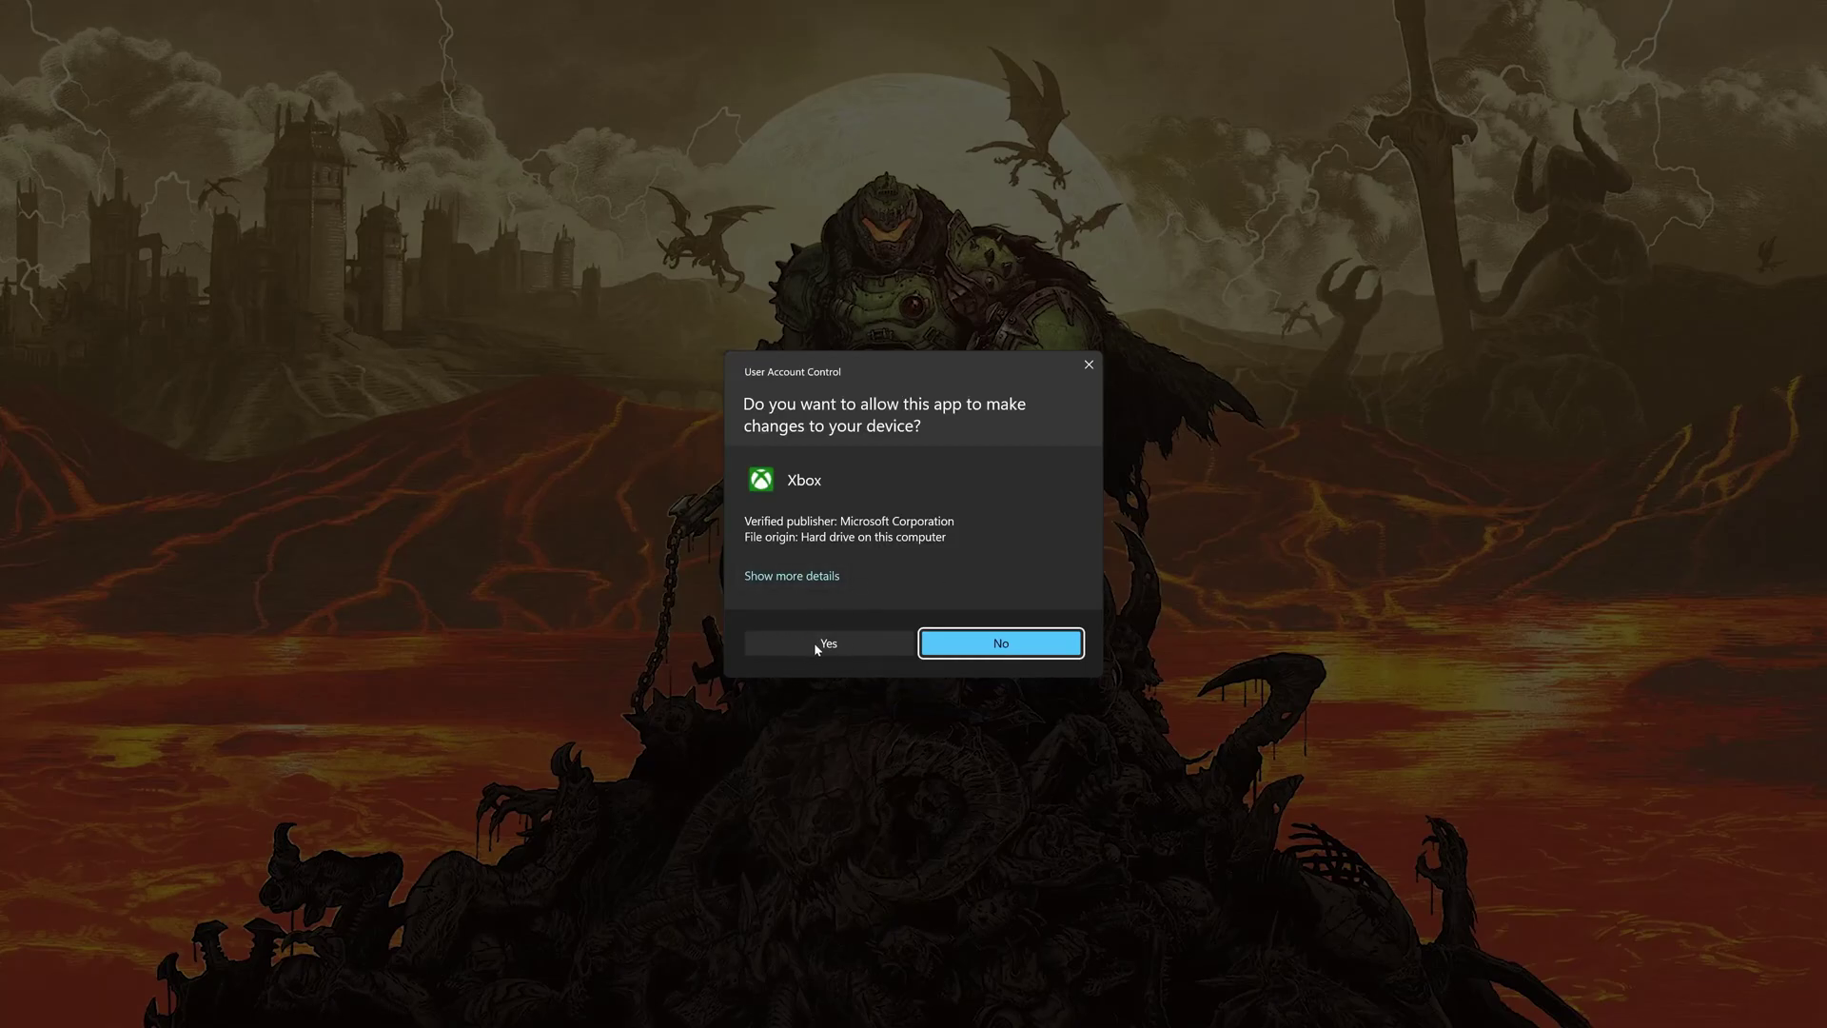
pyautogui.click(815, 644)
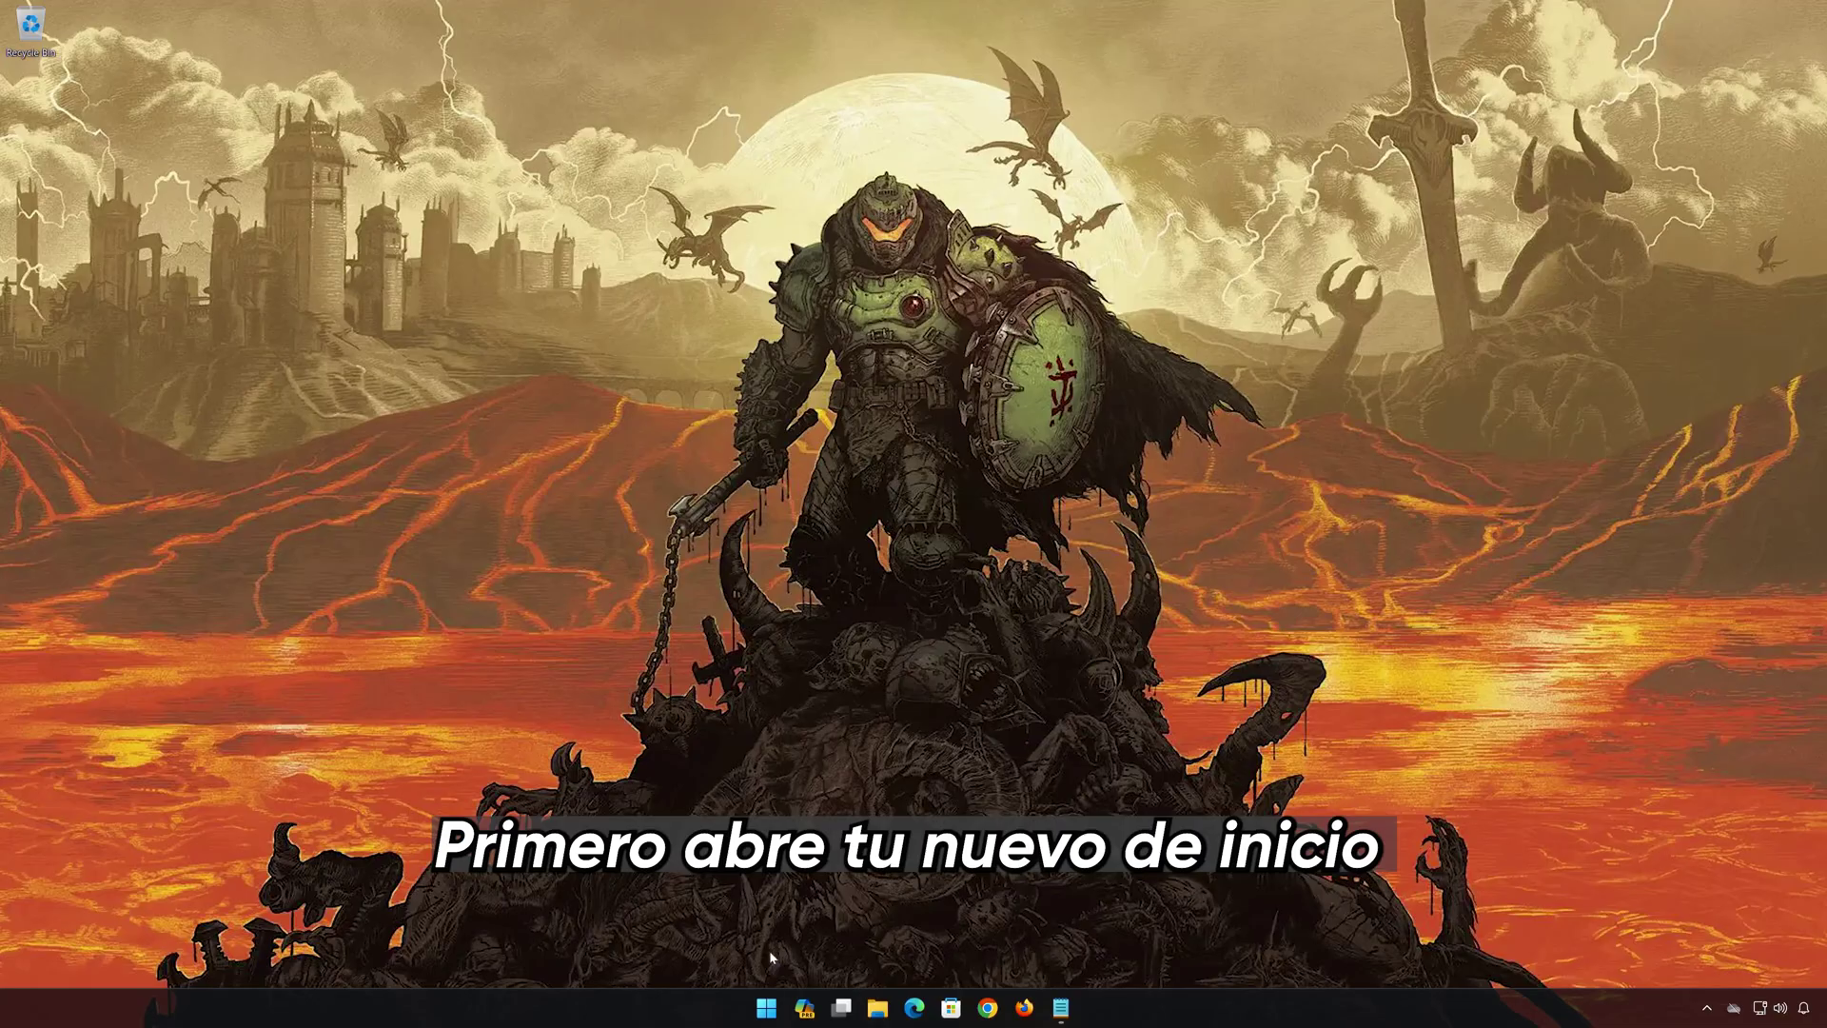
# Step: Run Windows PowerShell as administrator, approve the elevation request, and move its window toward the middle of the desktop
pyautogui.click(769, 1007)
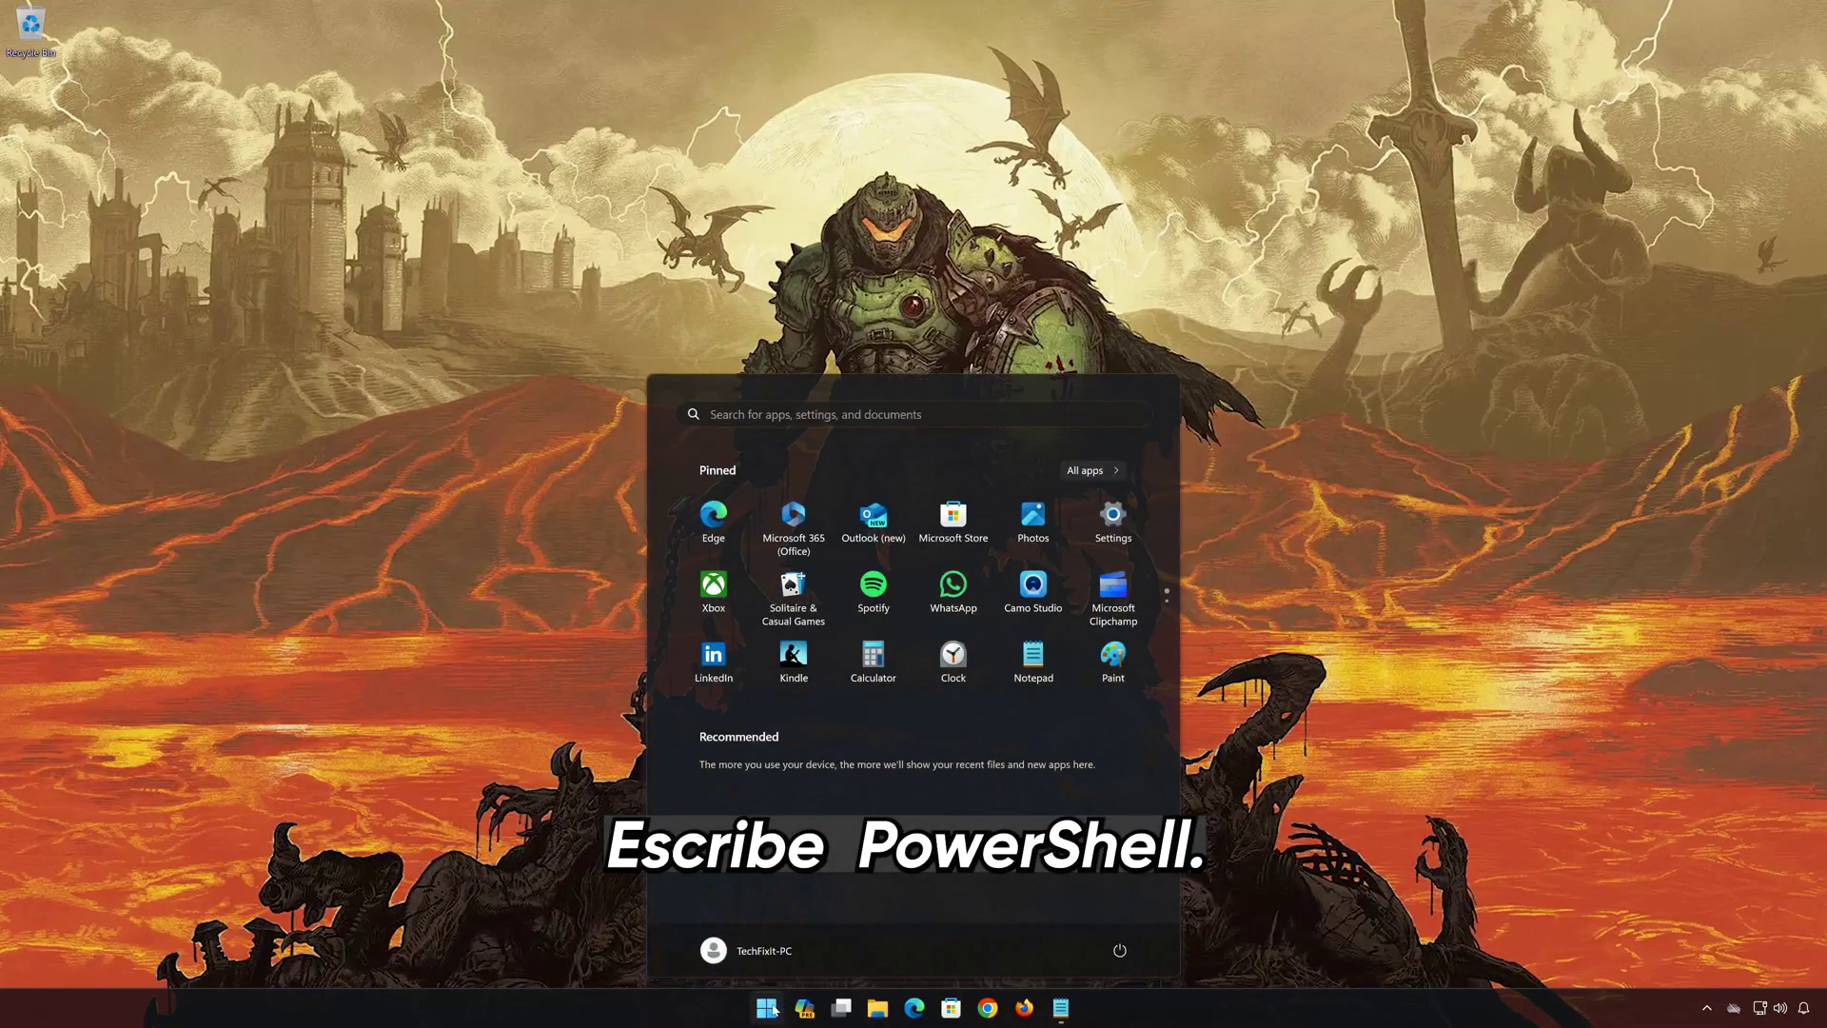
pyautogui.write('powershell')
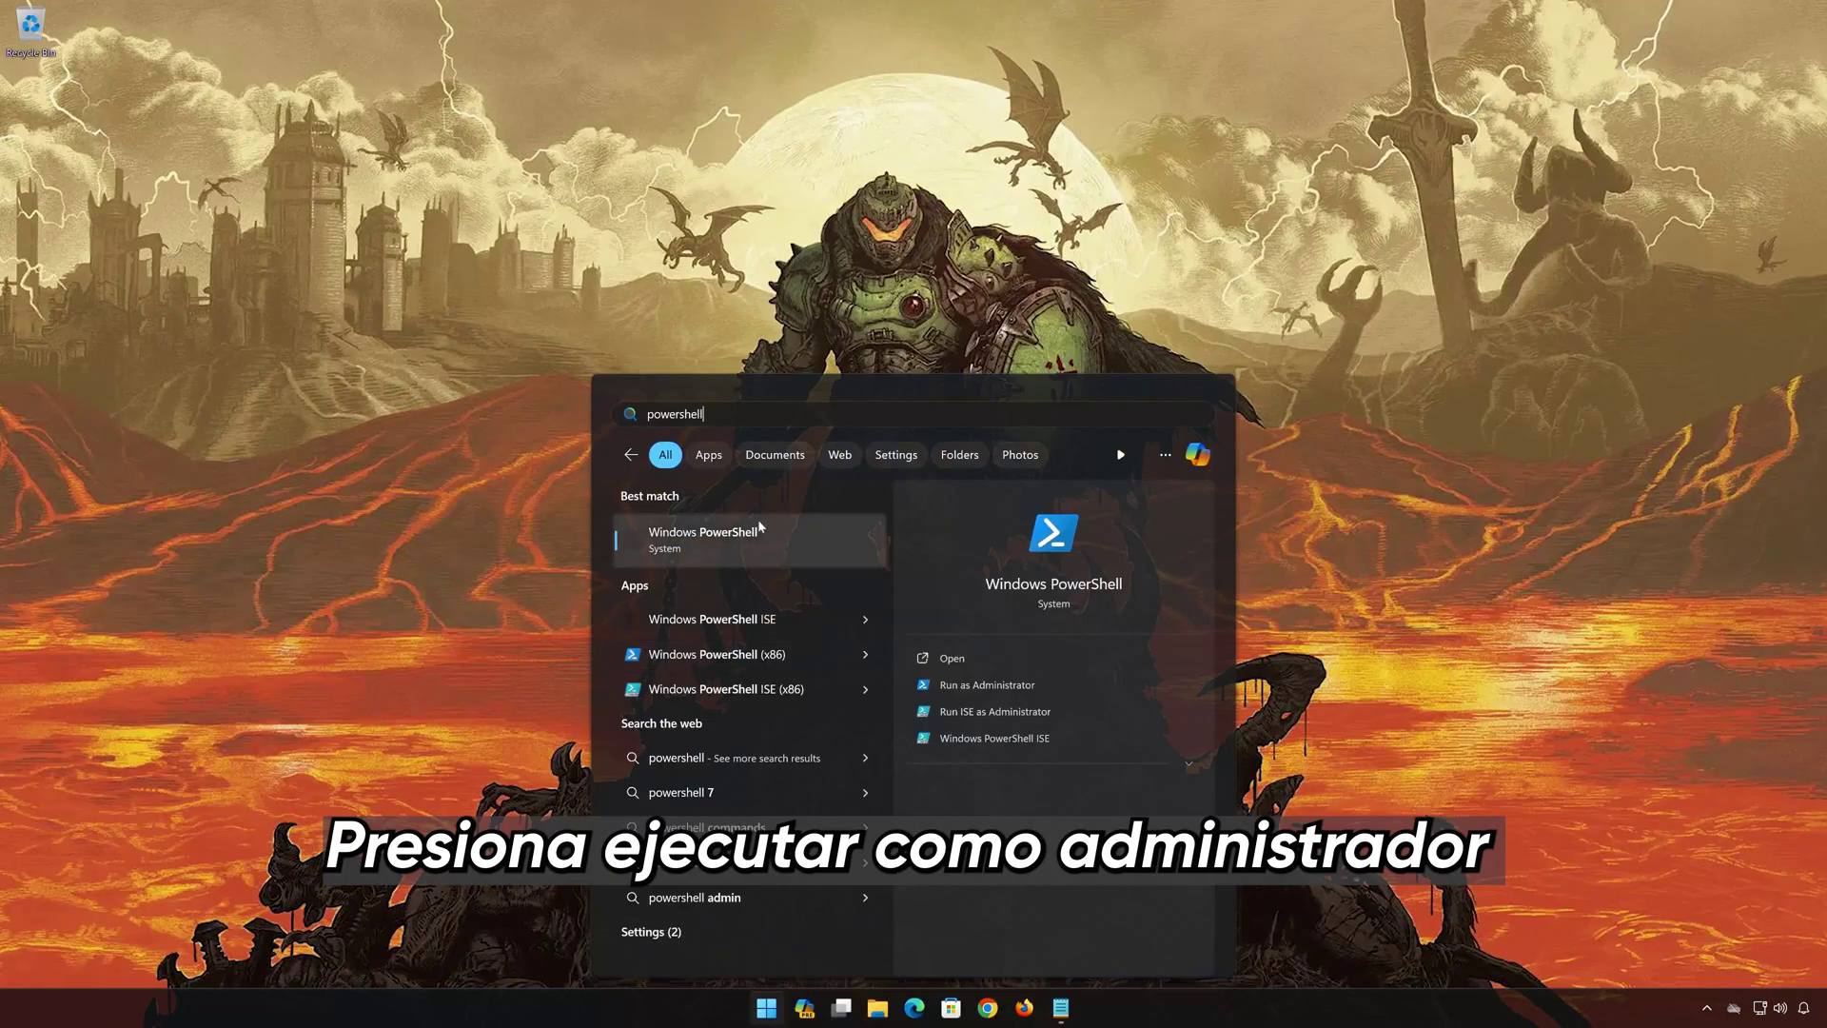
pyautogui.click(1033, 686)
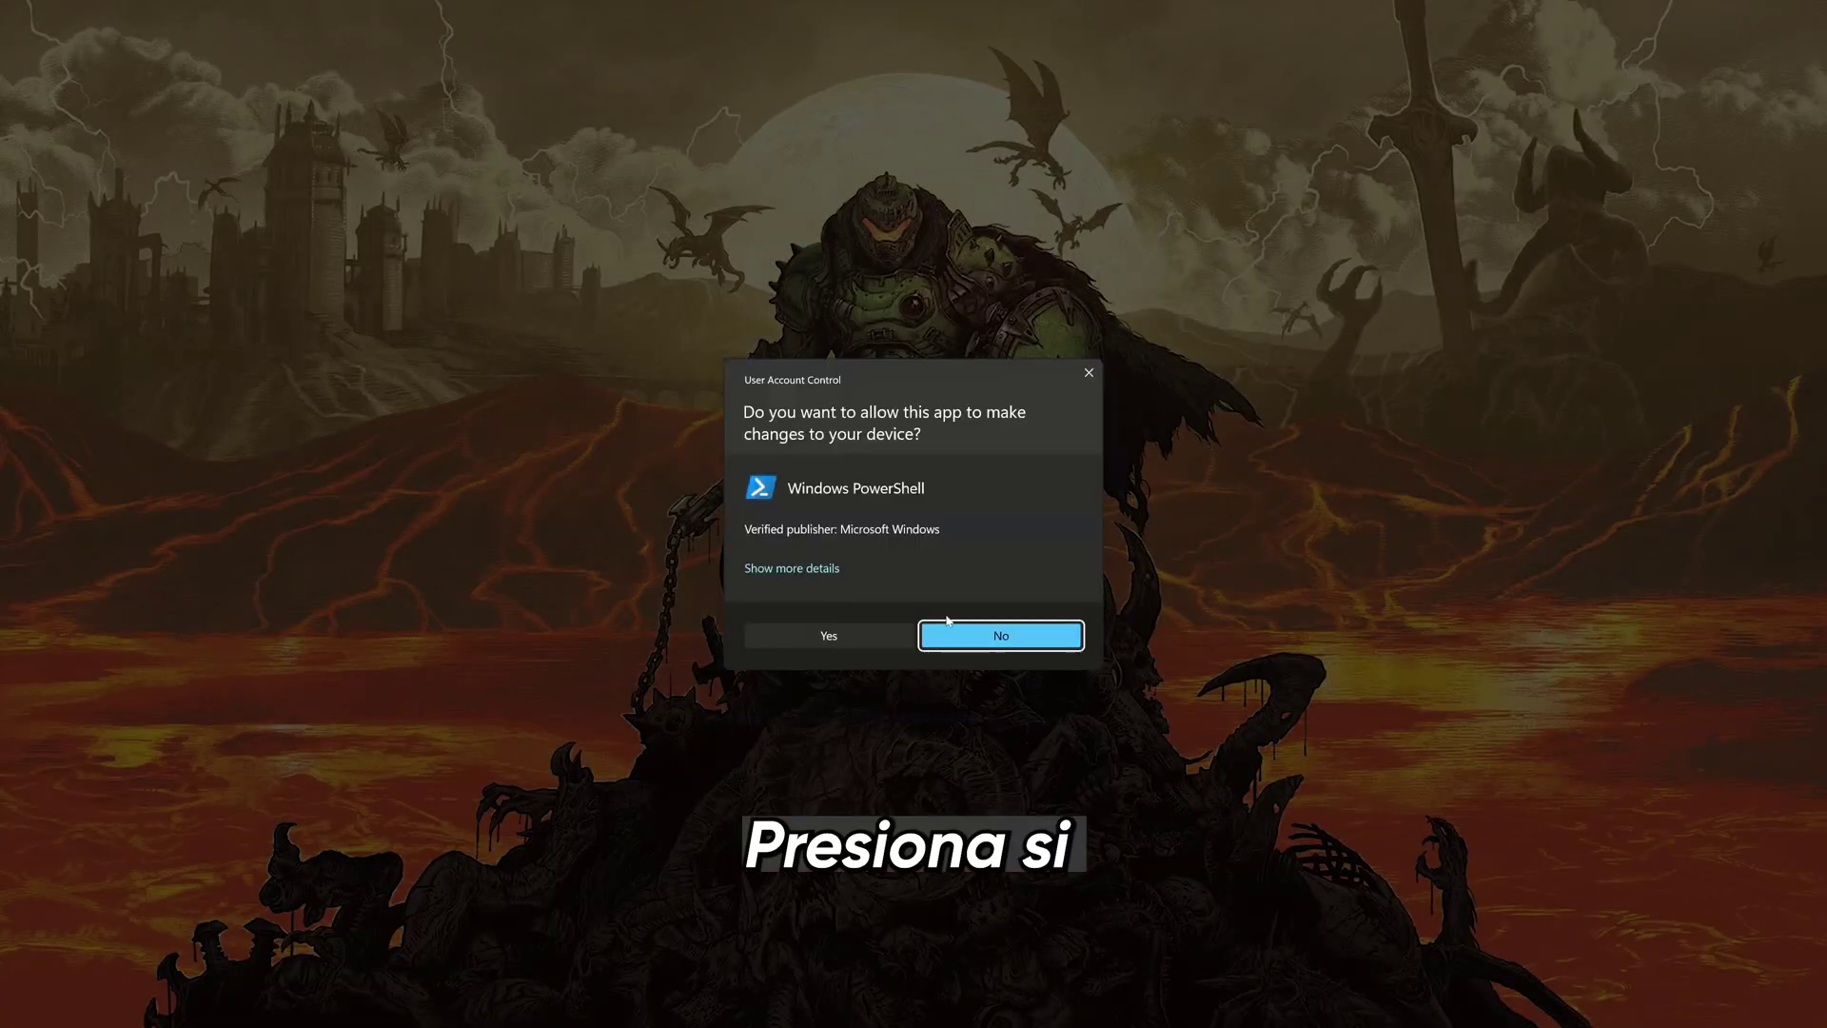
pyautogui.click(820, 637)
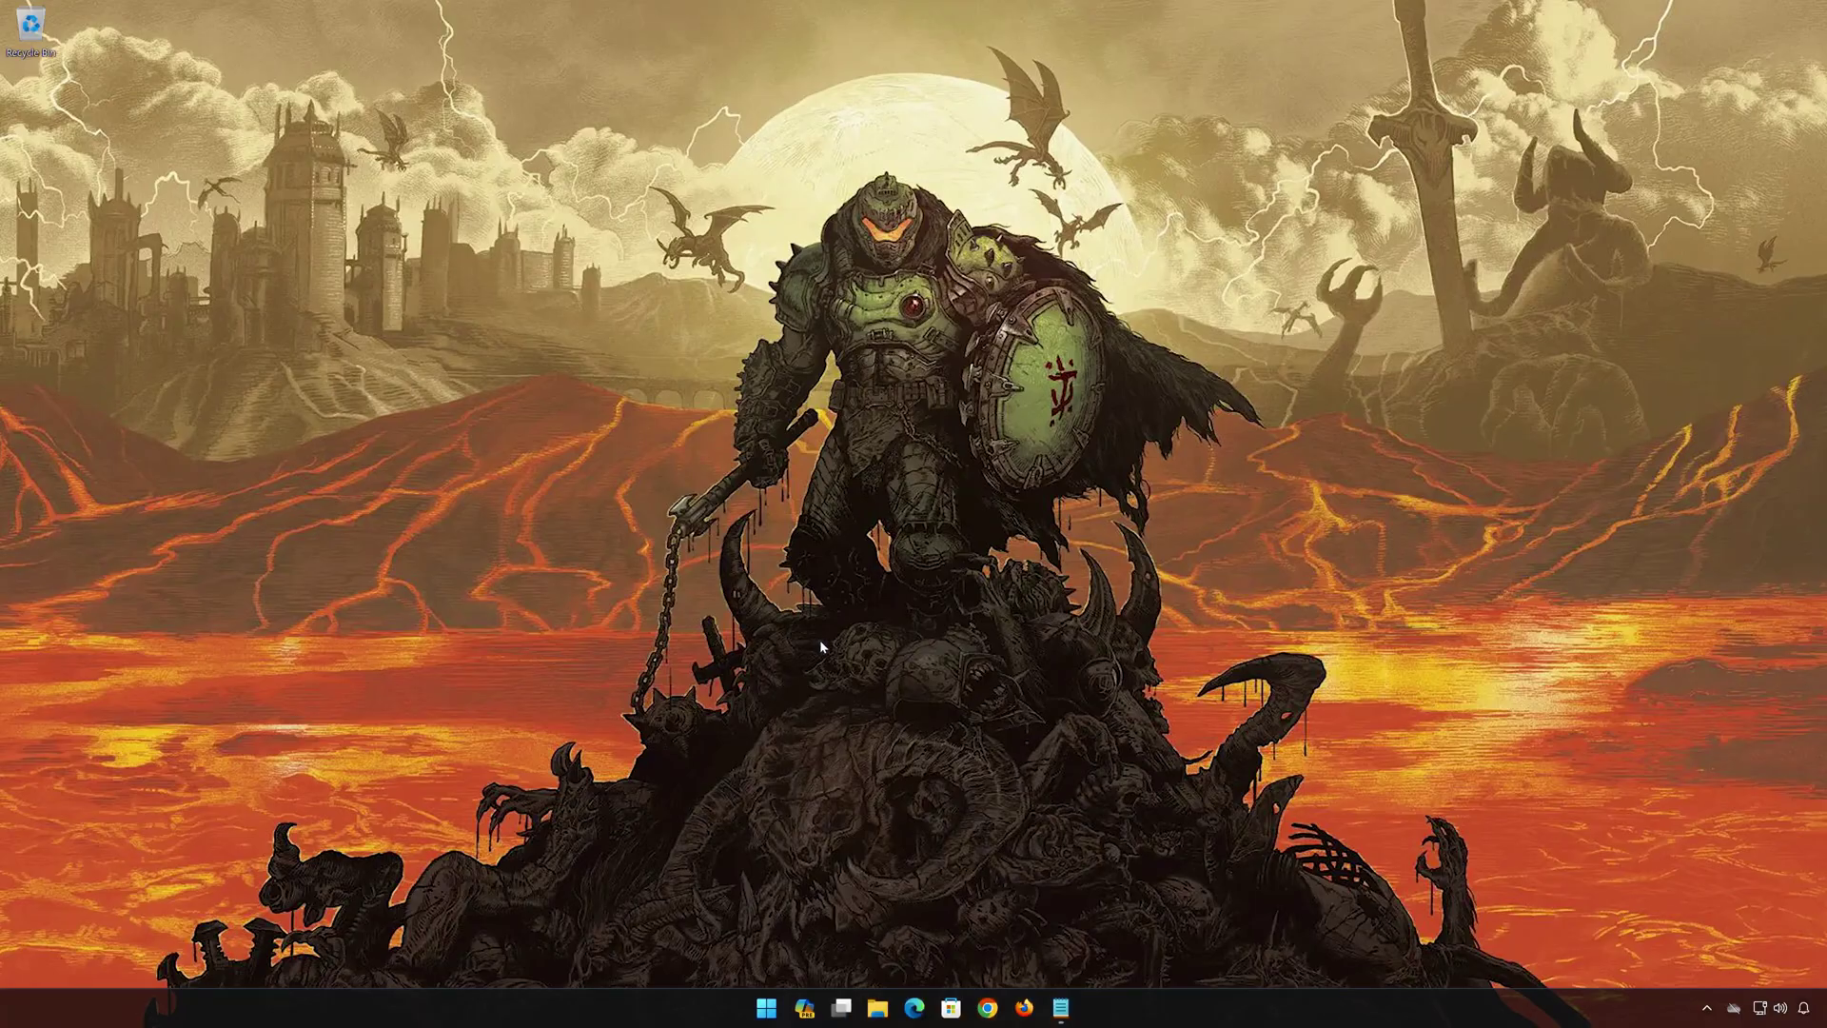
pyautogui.moveTo(512, 38); pyautogui.dragTo(1032, 247)
# Step: Copy the command "get-appxpackage Microsoft.GamingServices | remove-AppxPackage -allusers" from the open Notepad file and minimize Notepad
pyautogui.click(1042, 1007)
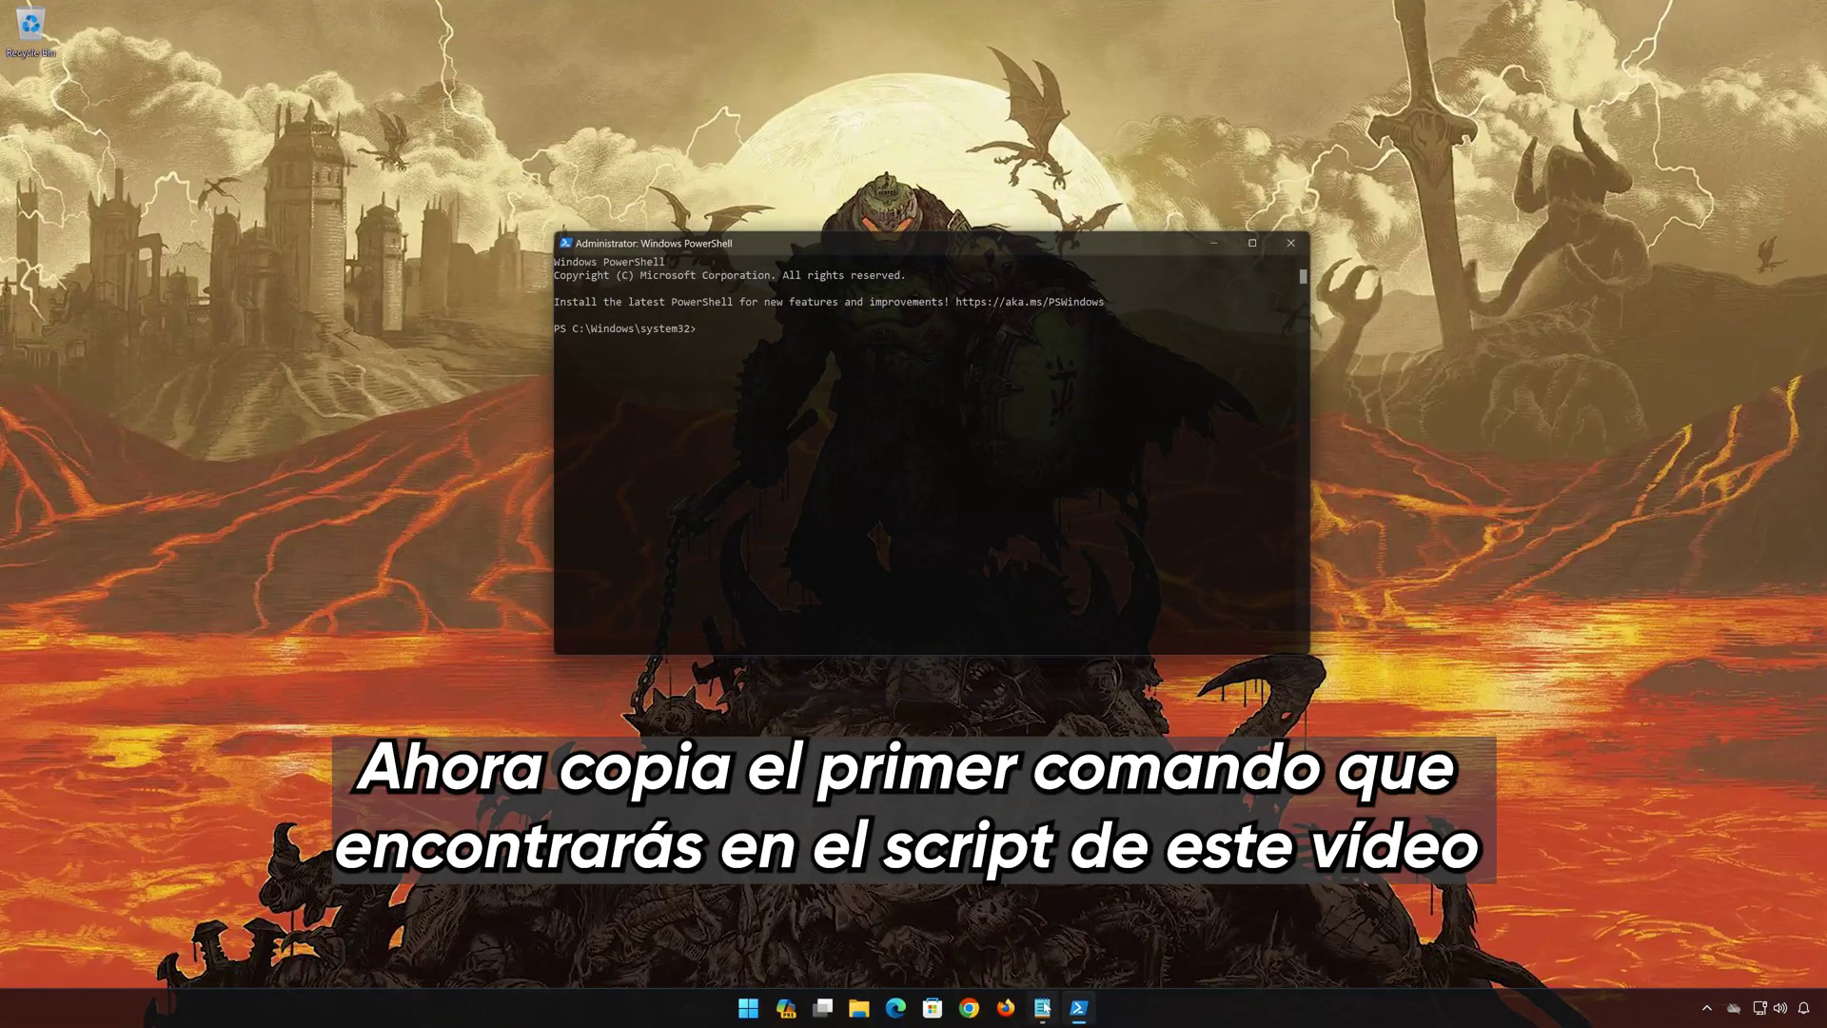
pyautogui.click(619, 213)
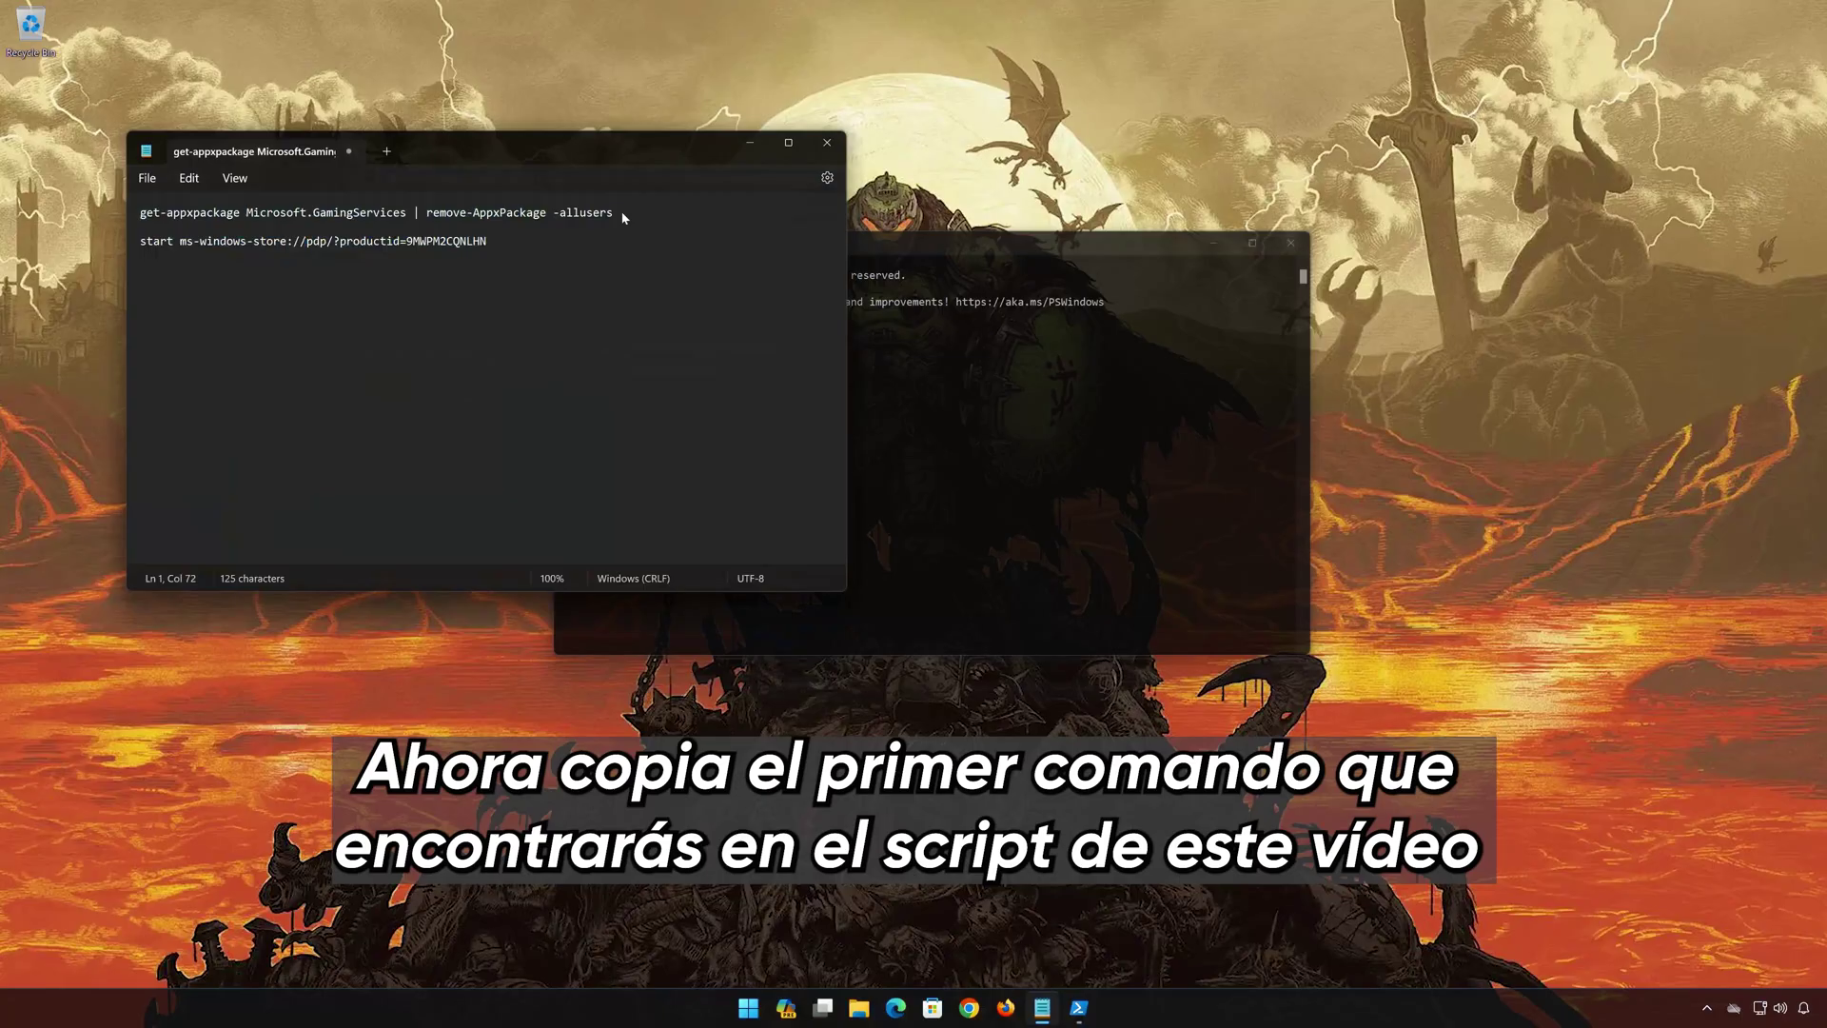
pyautogui.moveTo(619, 213); pyautogui.dragTo(143, 213)
pyautogui.rightClick(151, 215)
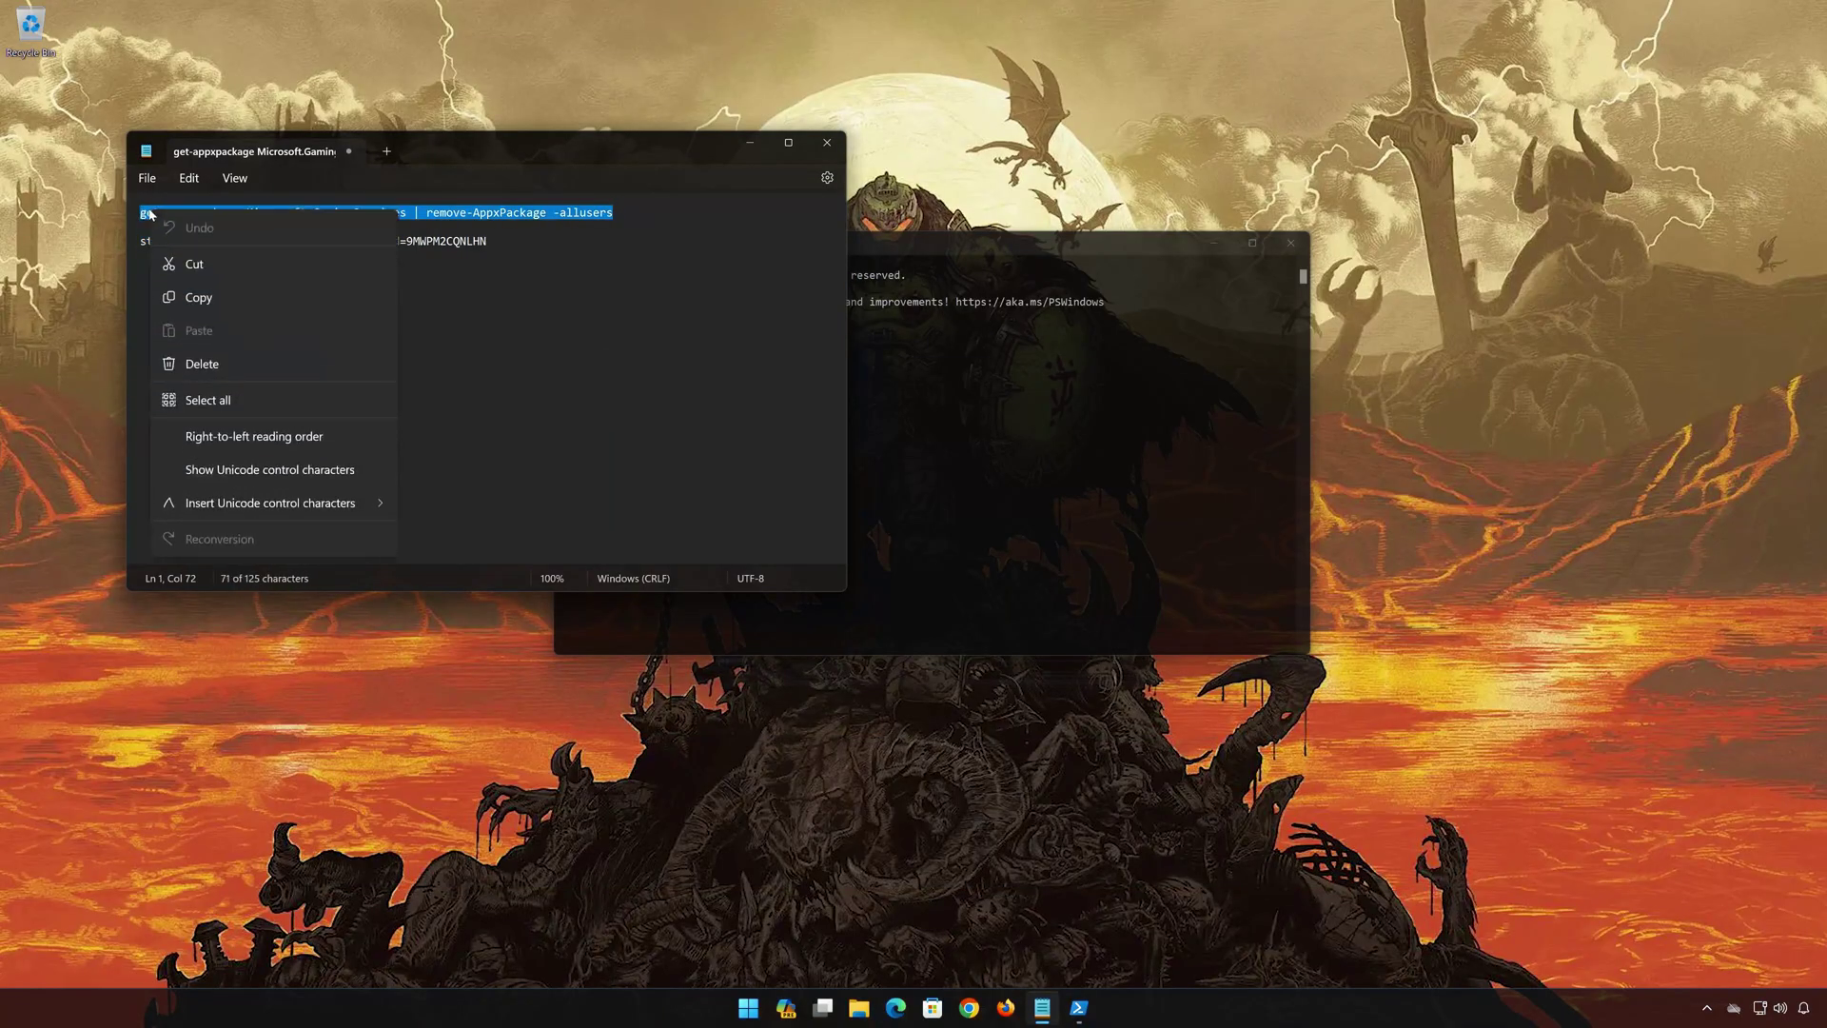
pyautogui.click(193, 296)
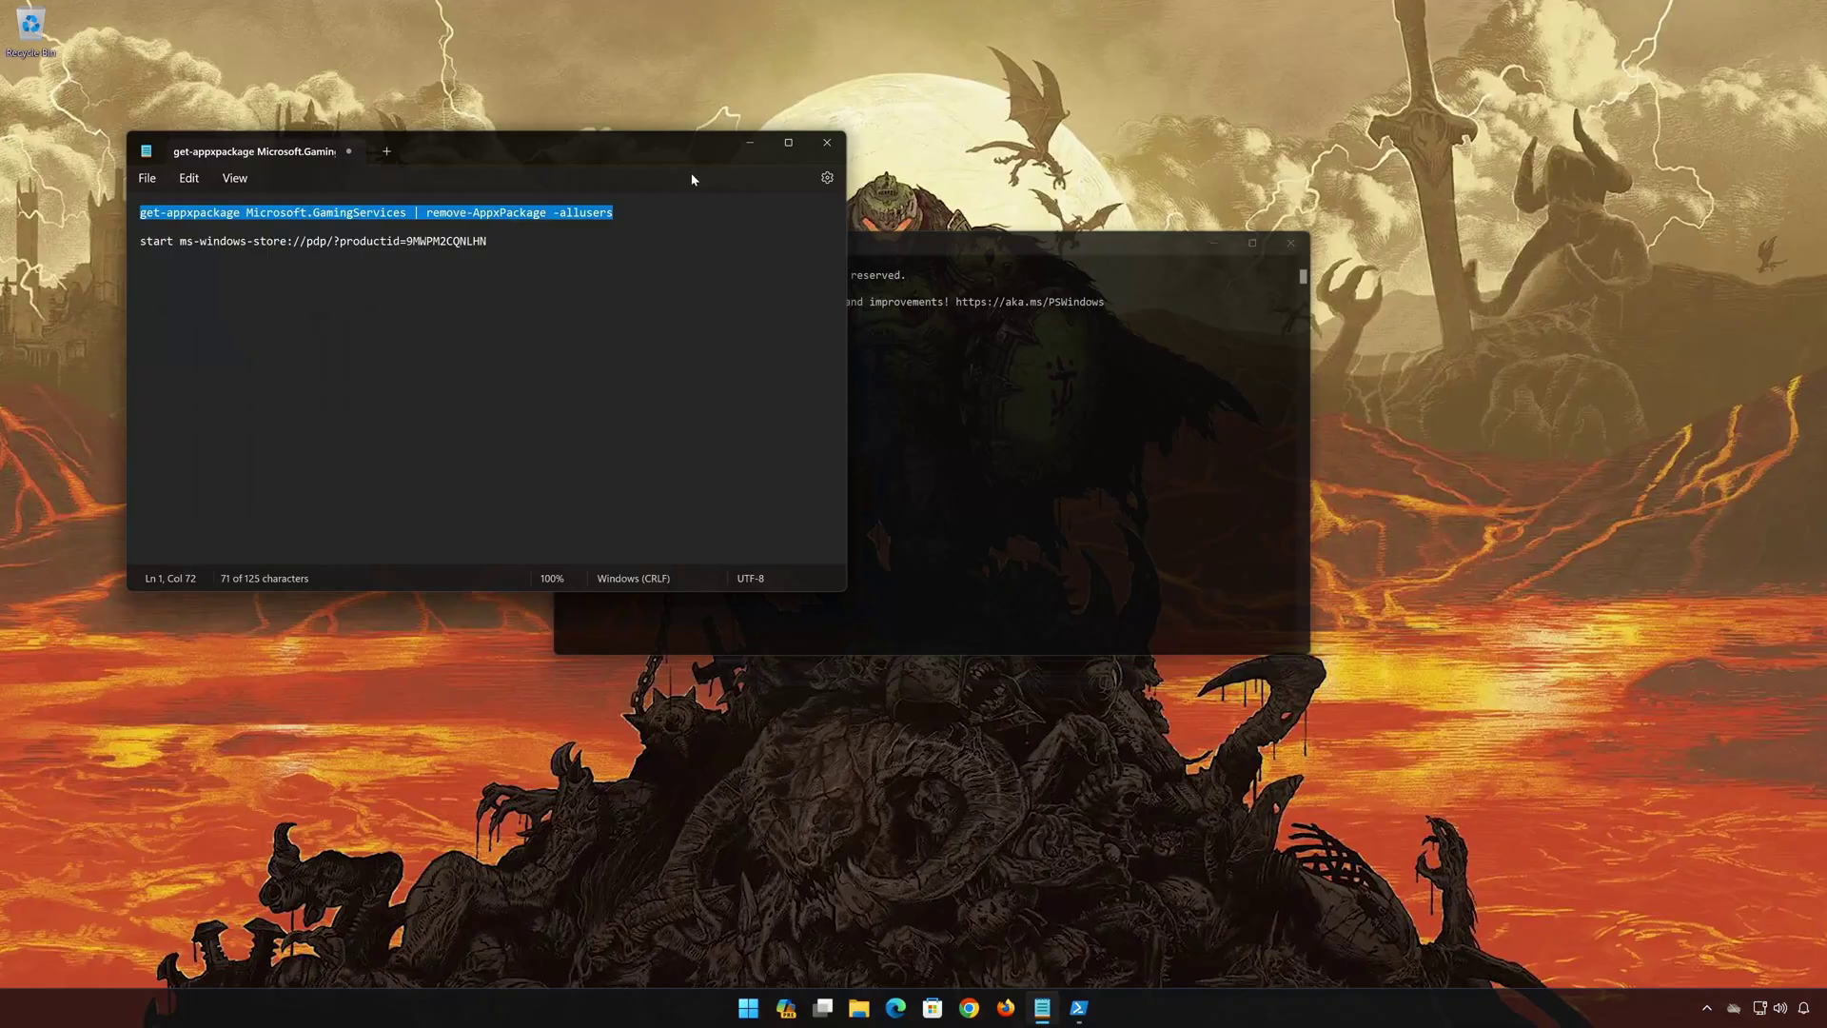
pyautogui.click(758, 149)
# Step: Paste the copied Gaming Services removal command into the administrator PowerShell window and run it
pyautogui.rightClick(819, 241)
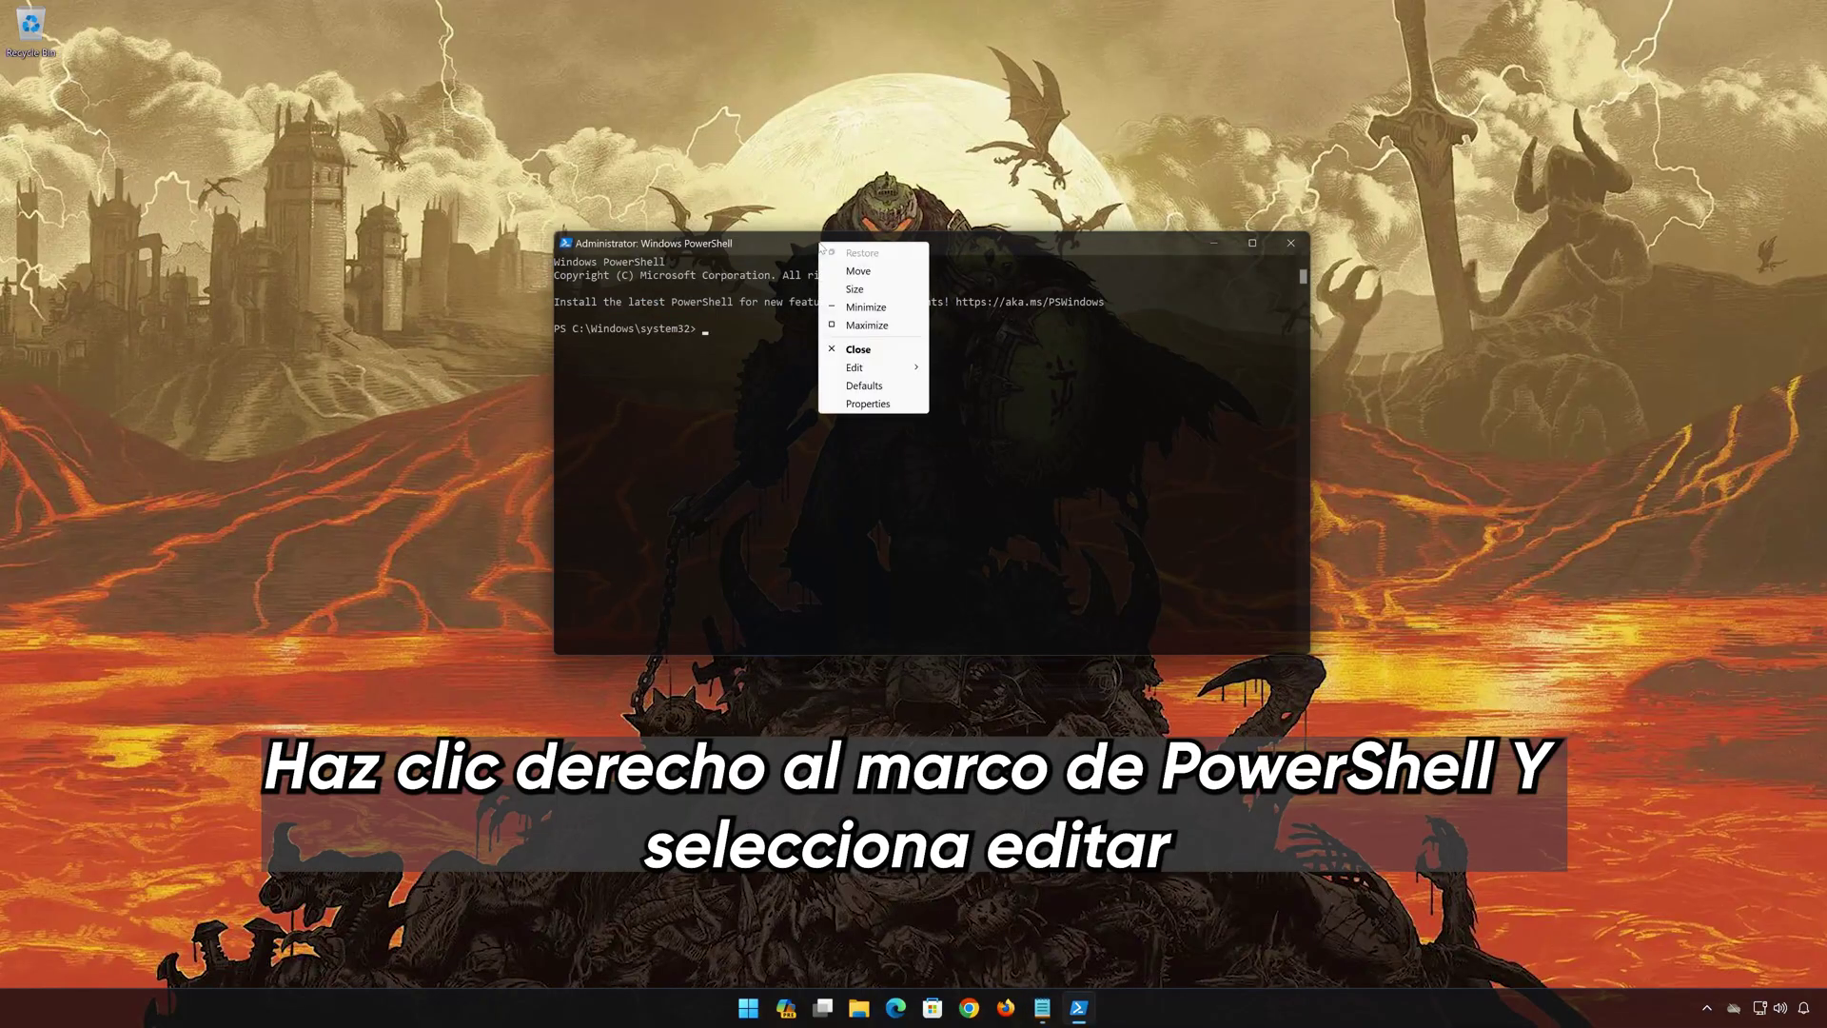
pyautogui.moveTo(854, 372)
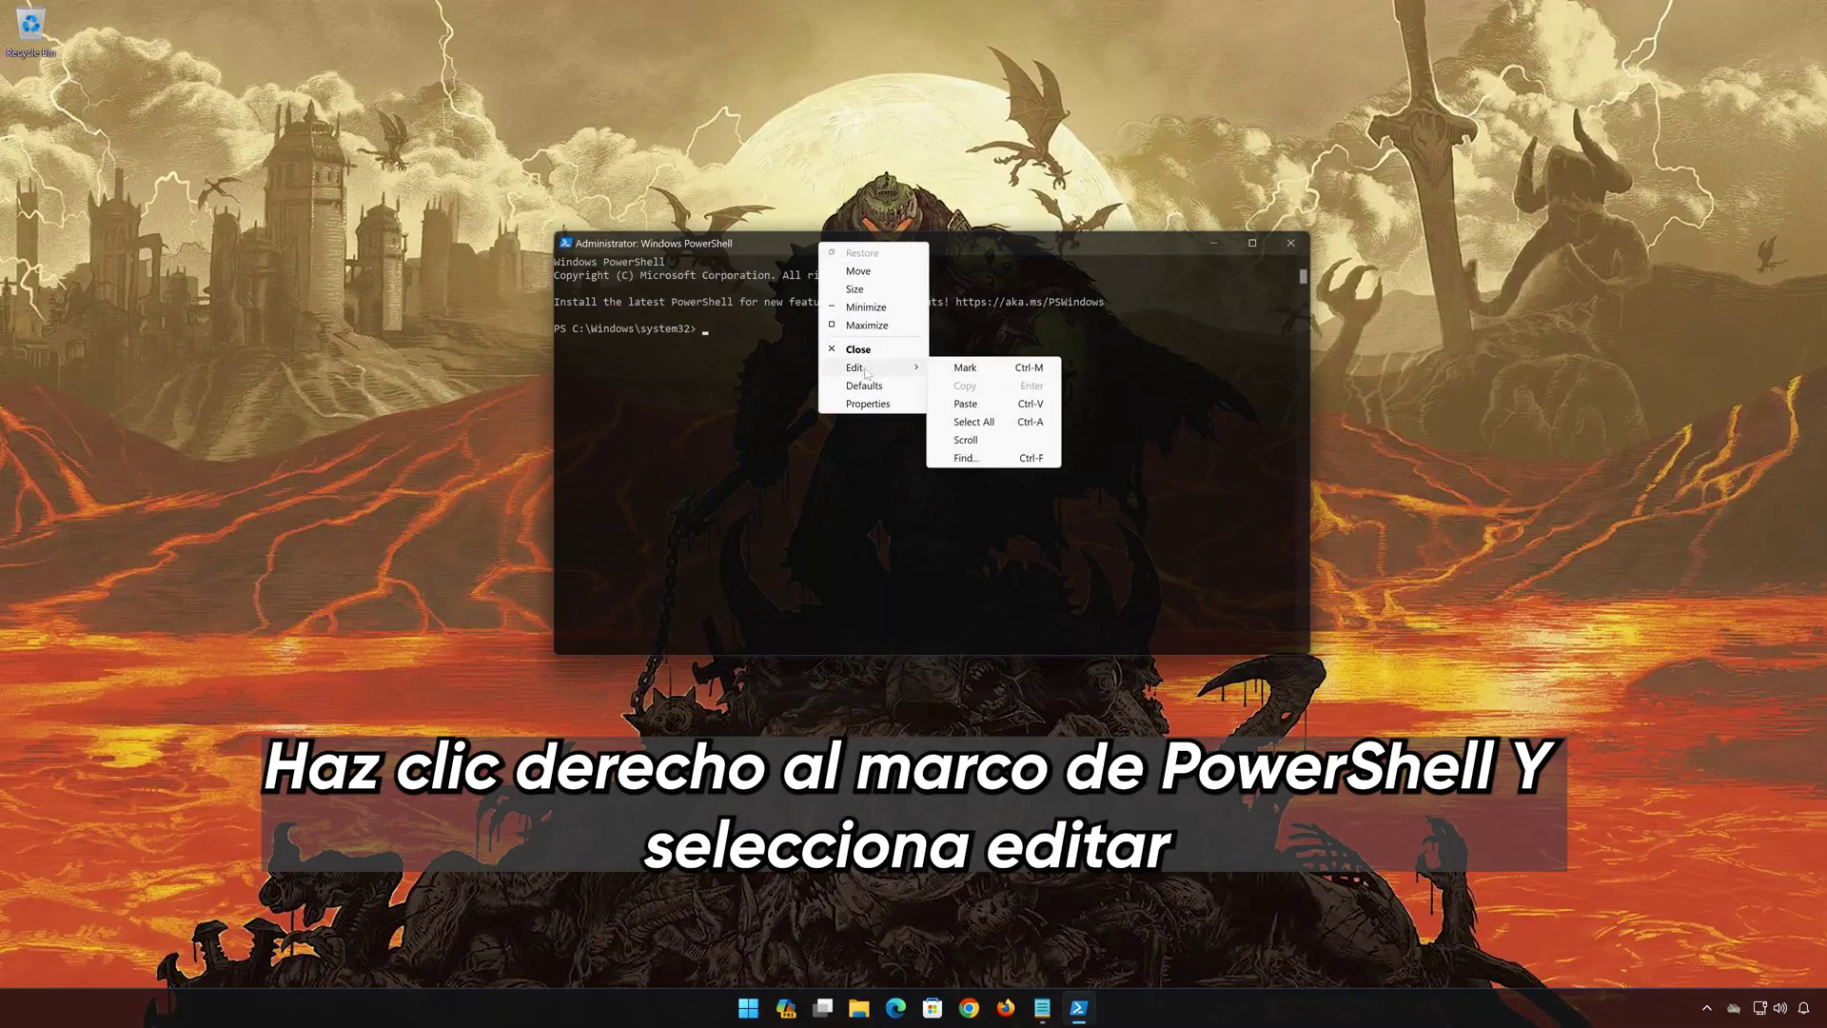
pyautogui.click(1014, 404)
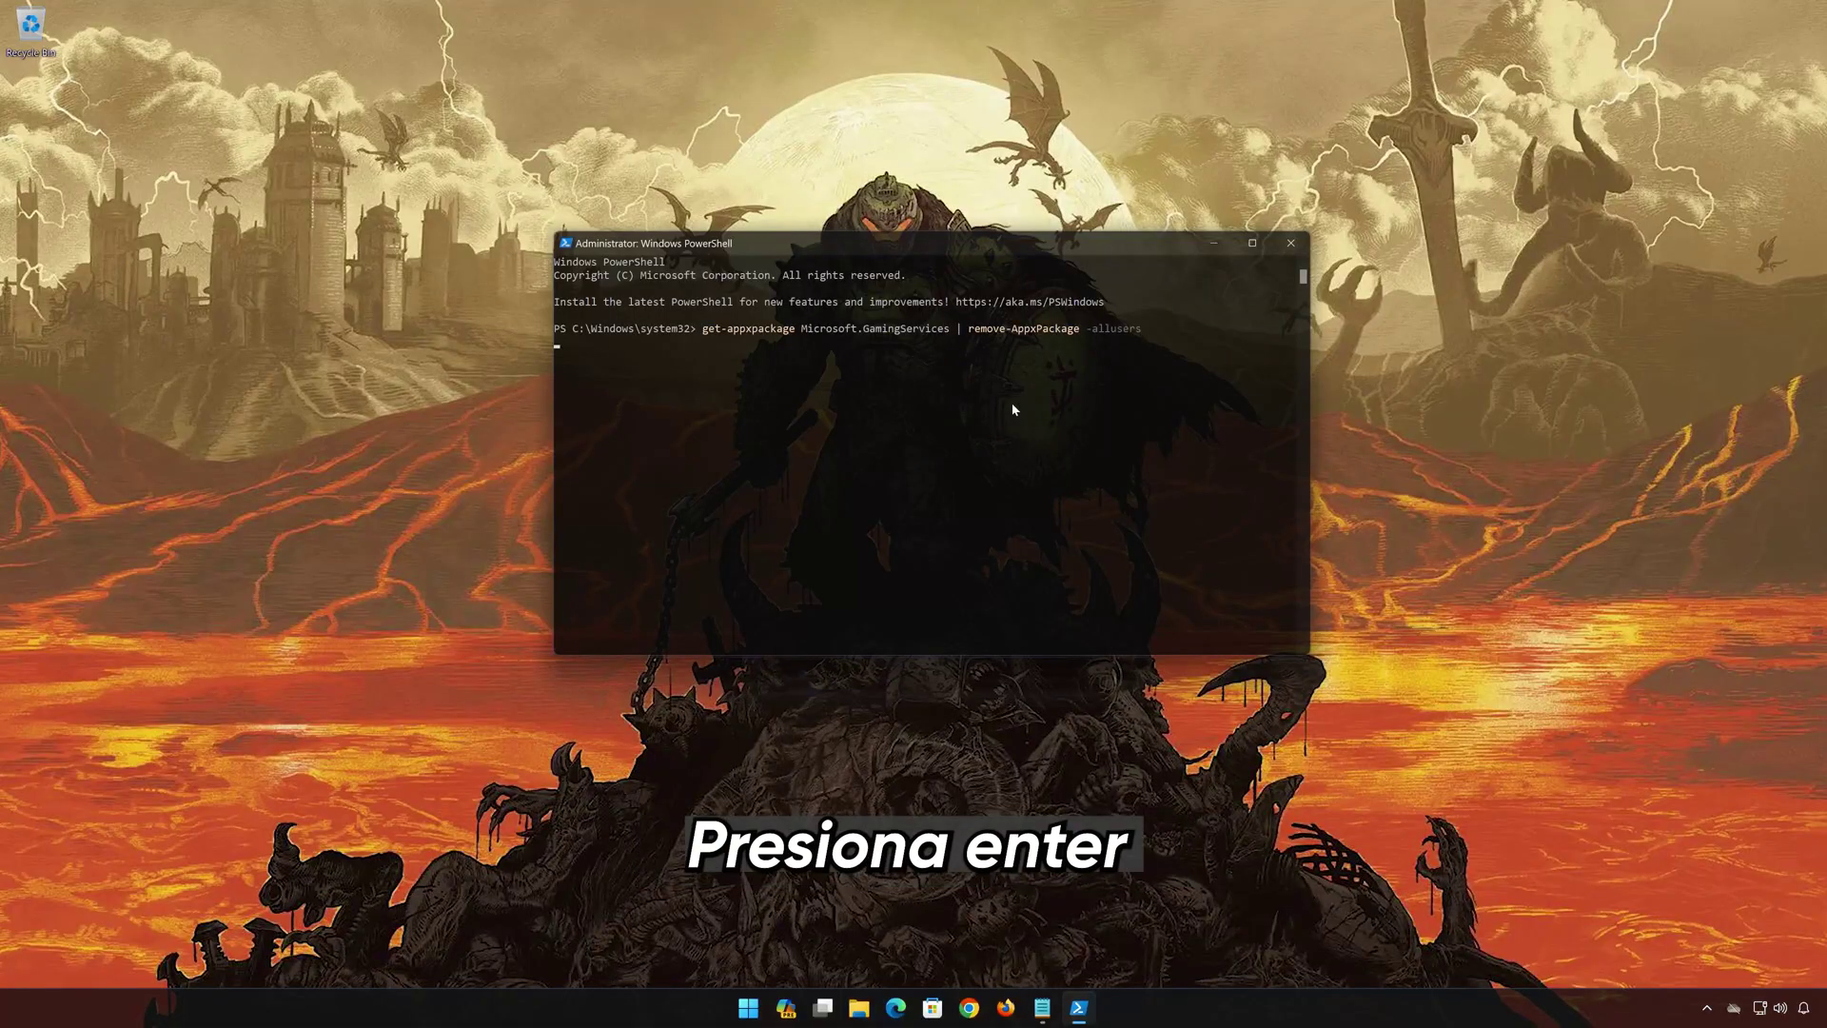
pyautogui.press('Return')
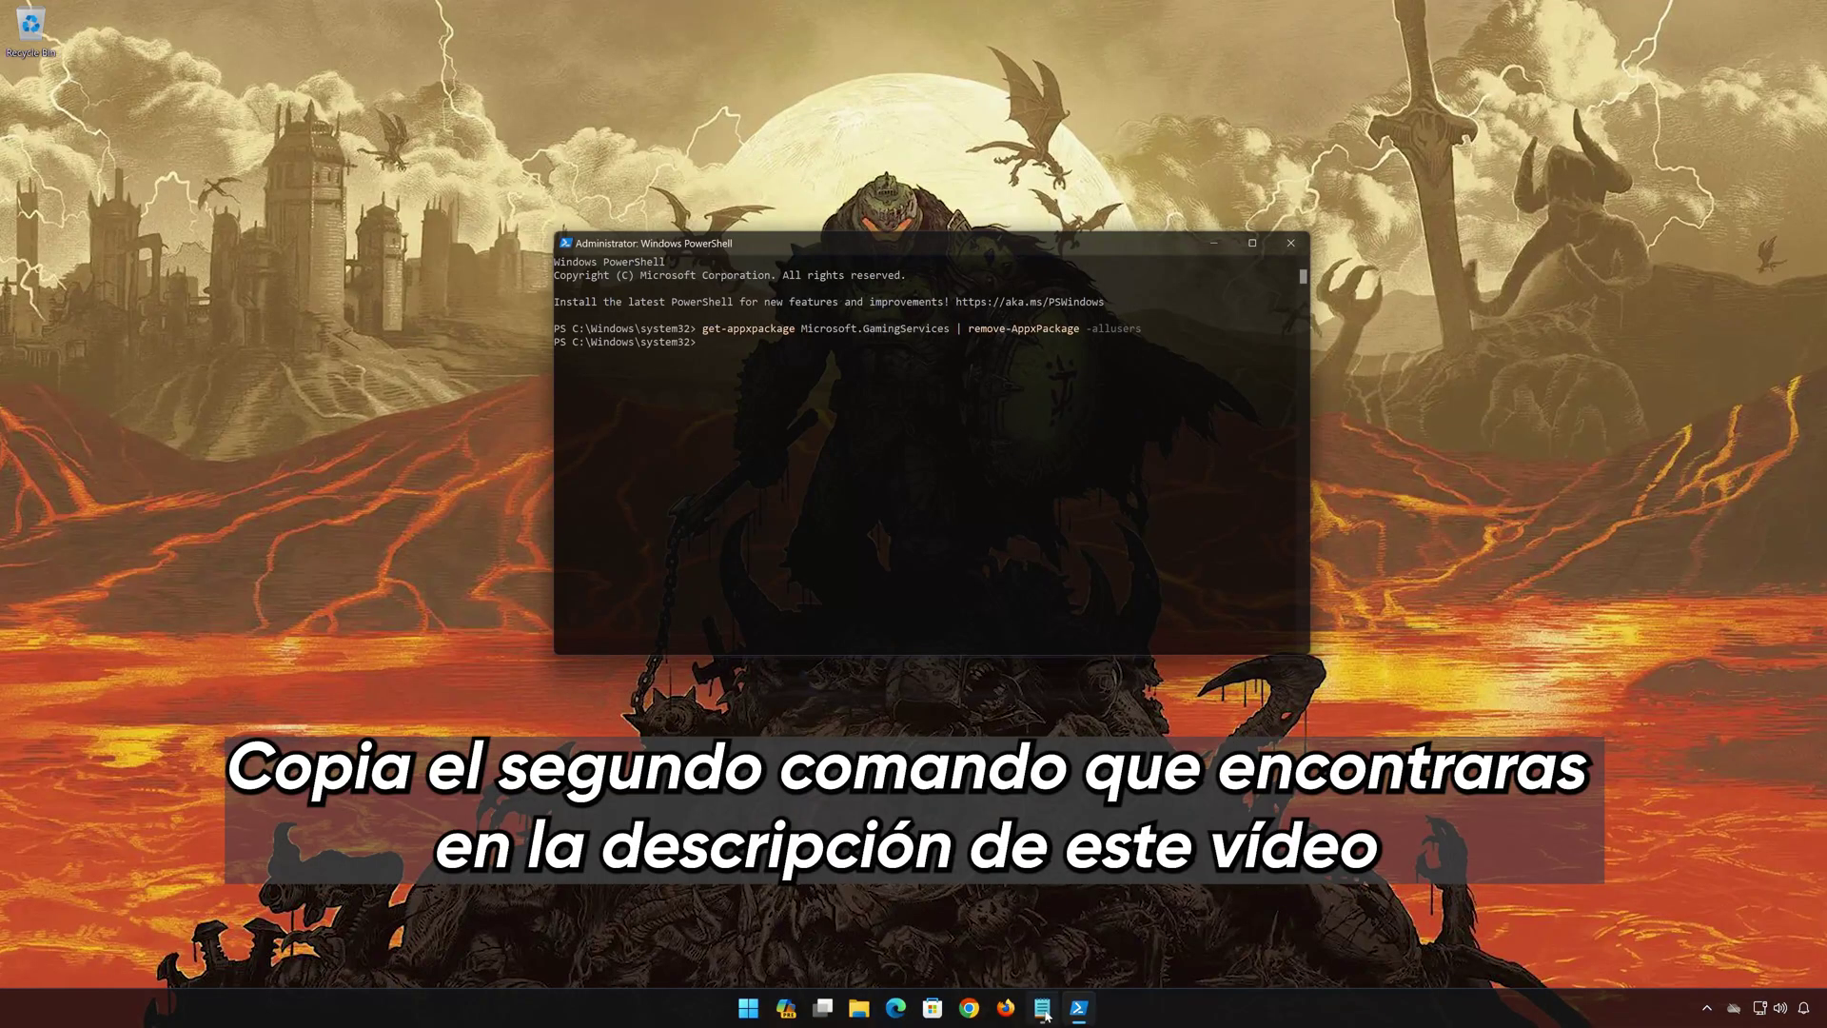
# Step: Copy the second command "start ms-windows-store://pdp/?productid=9MWPM2CQNLHN" from the Notepad file and minimize Notepad
pyautogui.click(1042, 1008)
pyautogui.moveTo(489, 242); pyautogui.dragTo(133, 263)
pyautogui.rightClick(174, 245)
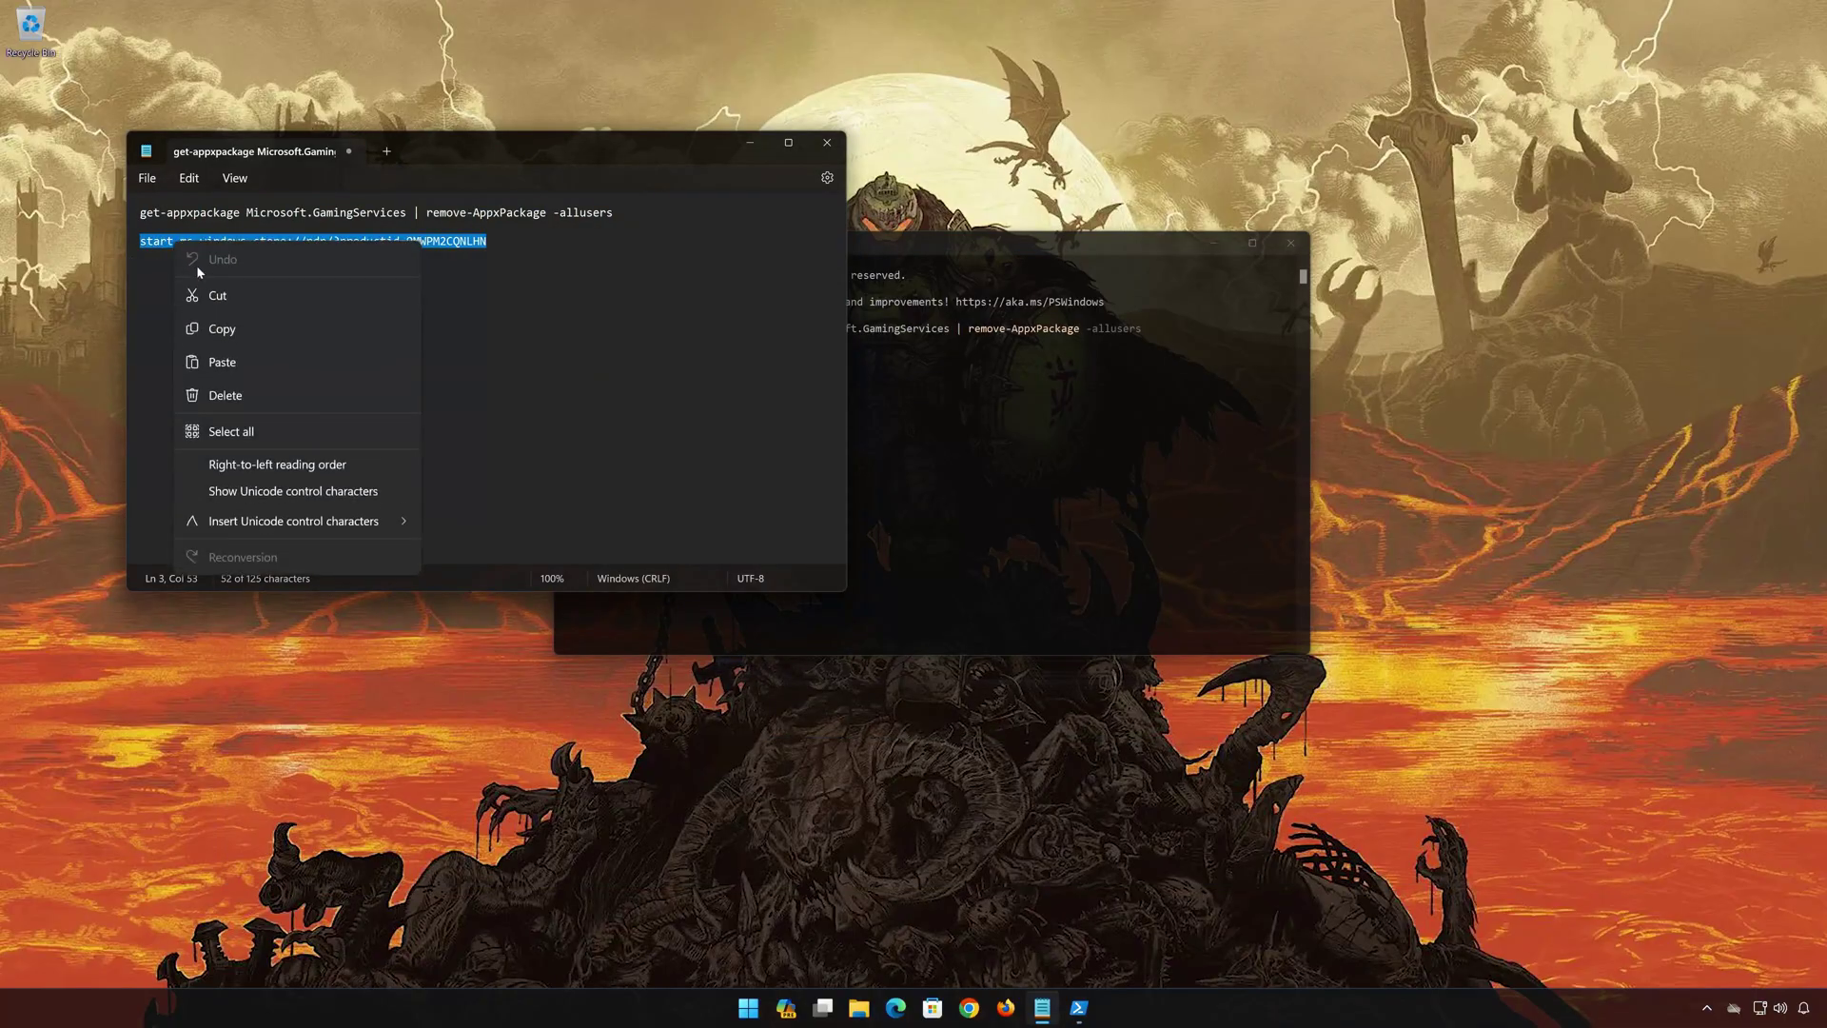
pyautogui.click(205, 327)
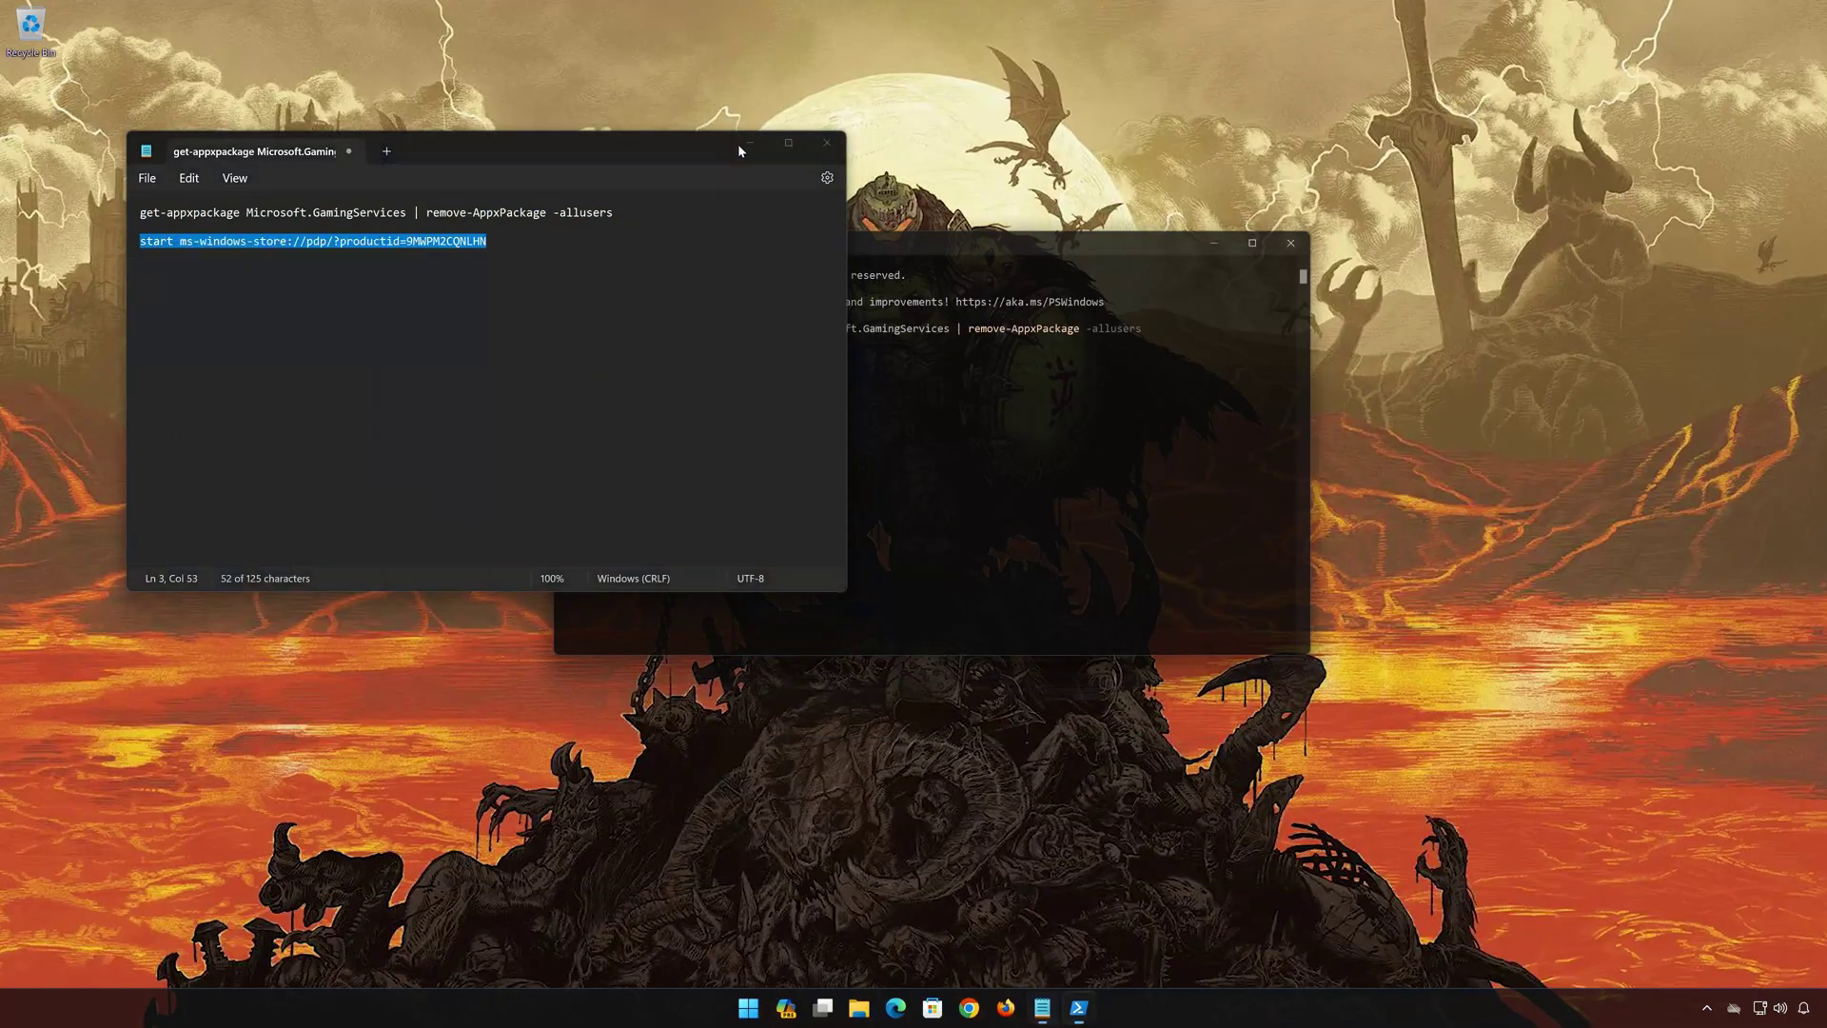
pyautogui.click(739, 144)
# Step: Paste the copied store command into PowerShell and run it to open the Gaming Services page in Microsoft Store
pyautogui.rightClick(928, 248)
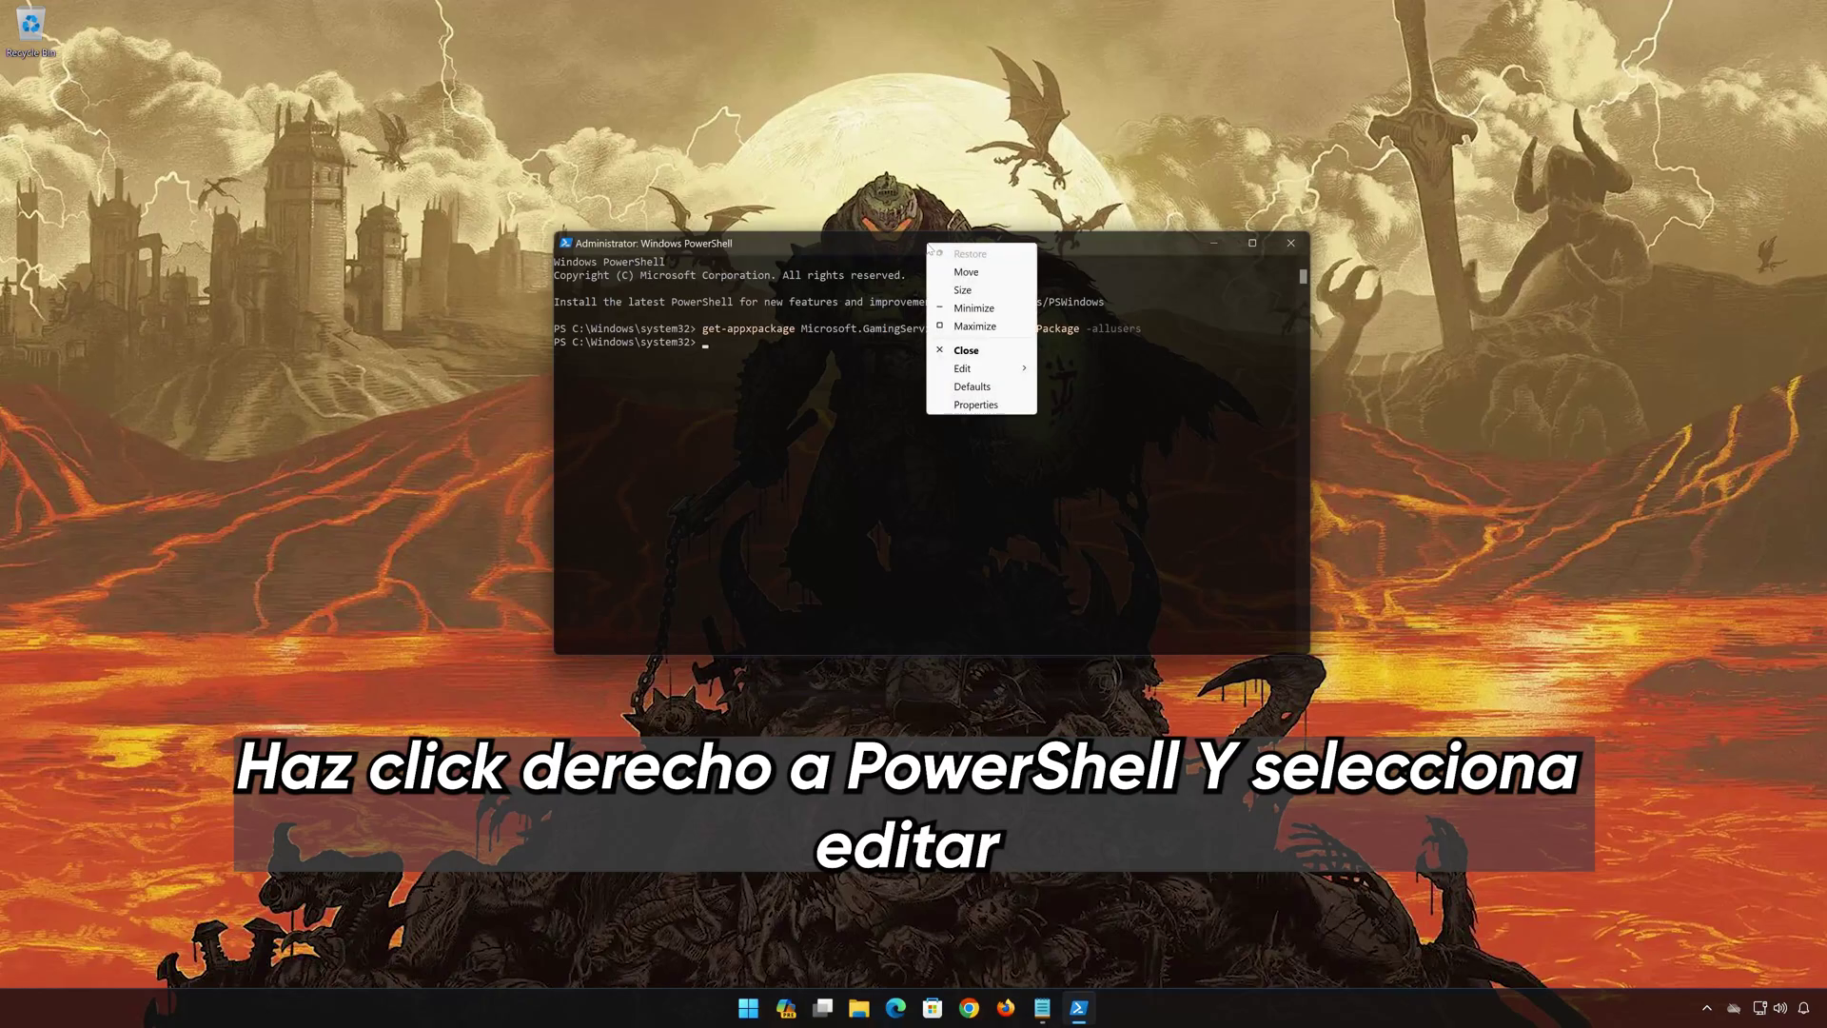
pyautogui.moveTo(996, 375)
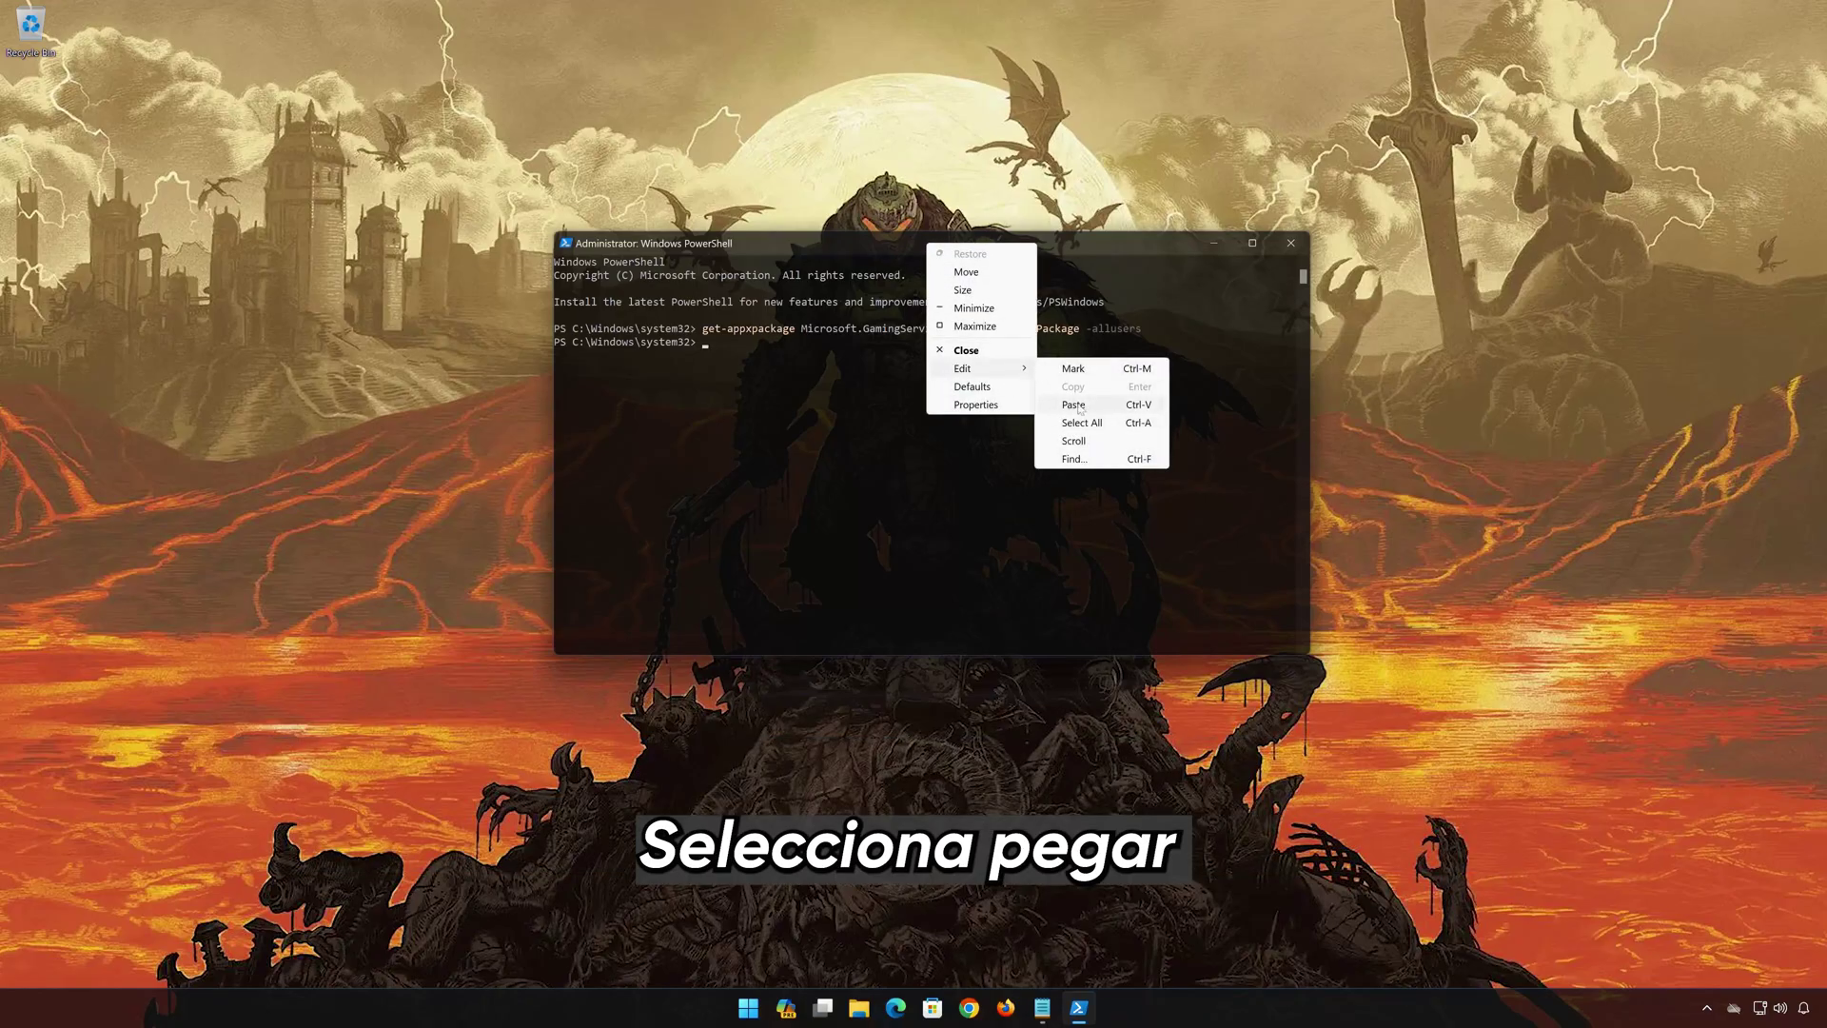
pyautogui.click(1073, 404)
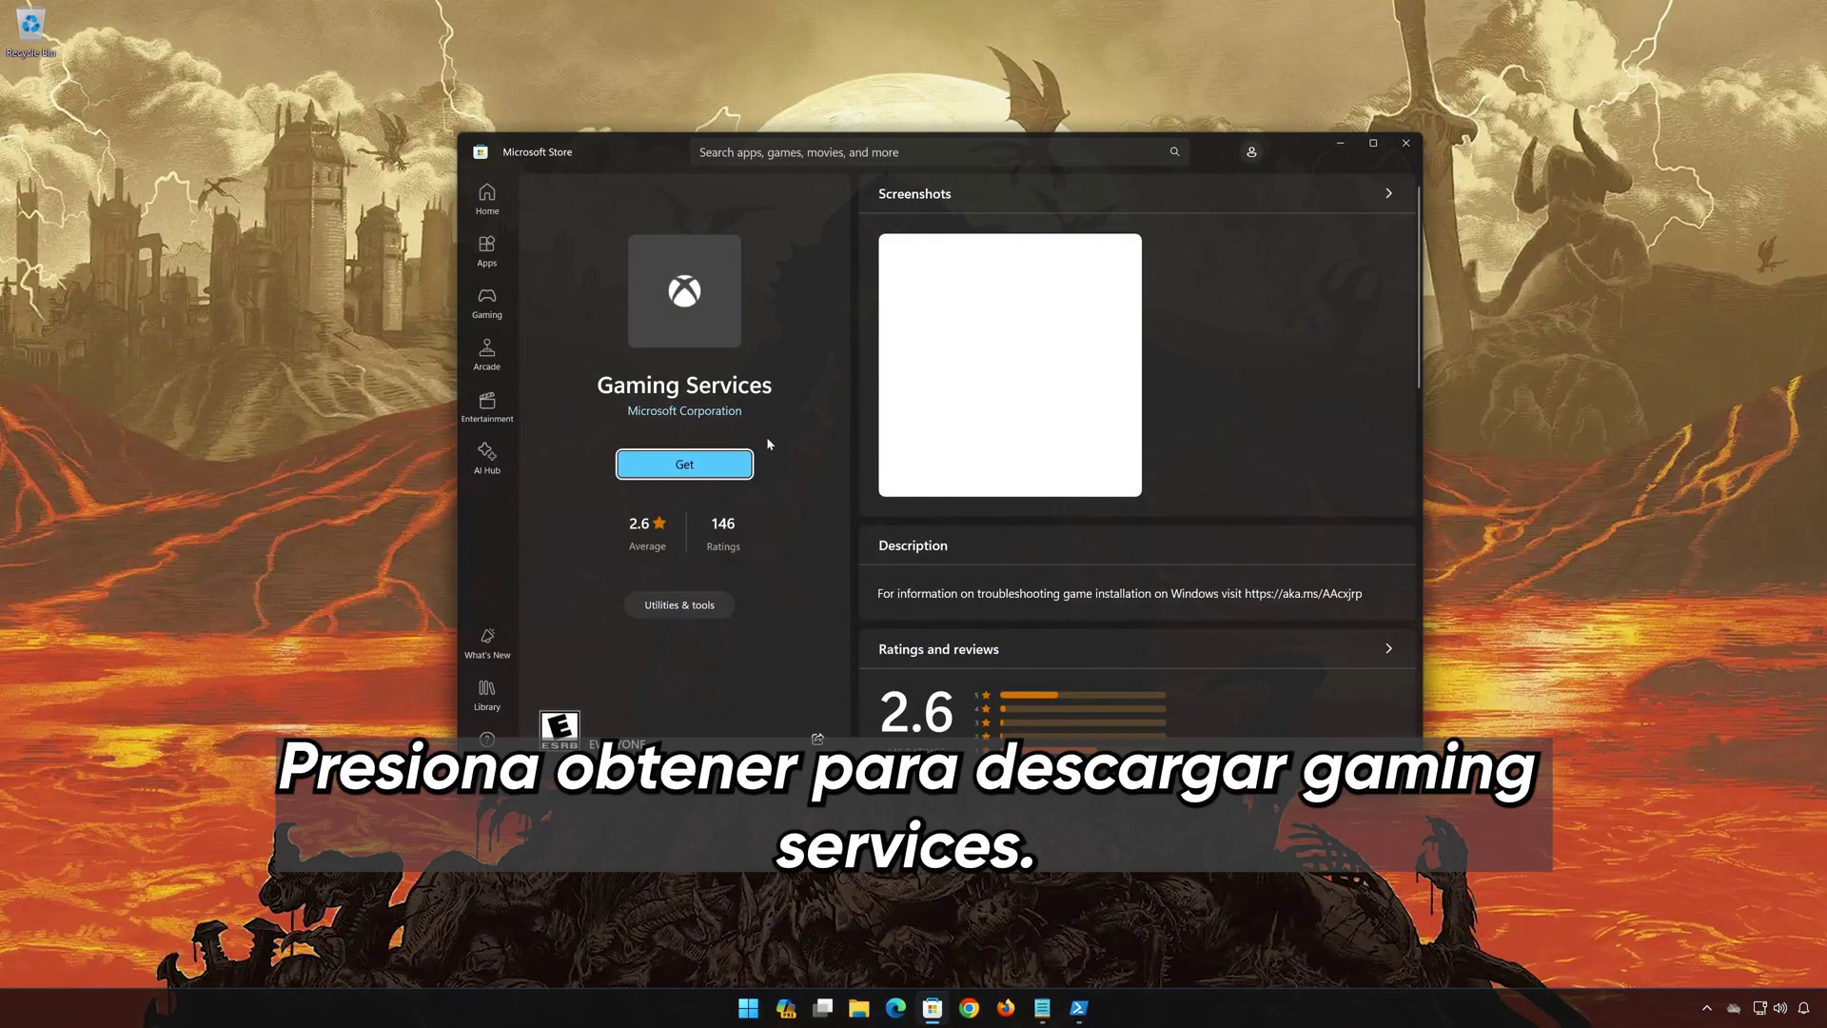
# Step: Install Gaming Services from the Microsoft Store, approving the elevation request, and close both the Store and PowerShell with the exit command
pyautogui.click(656, 466)
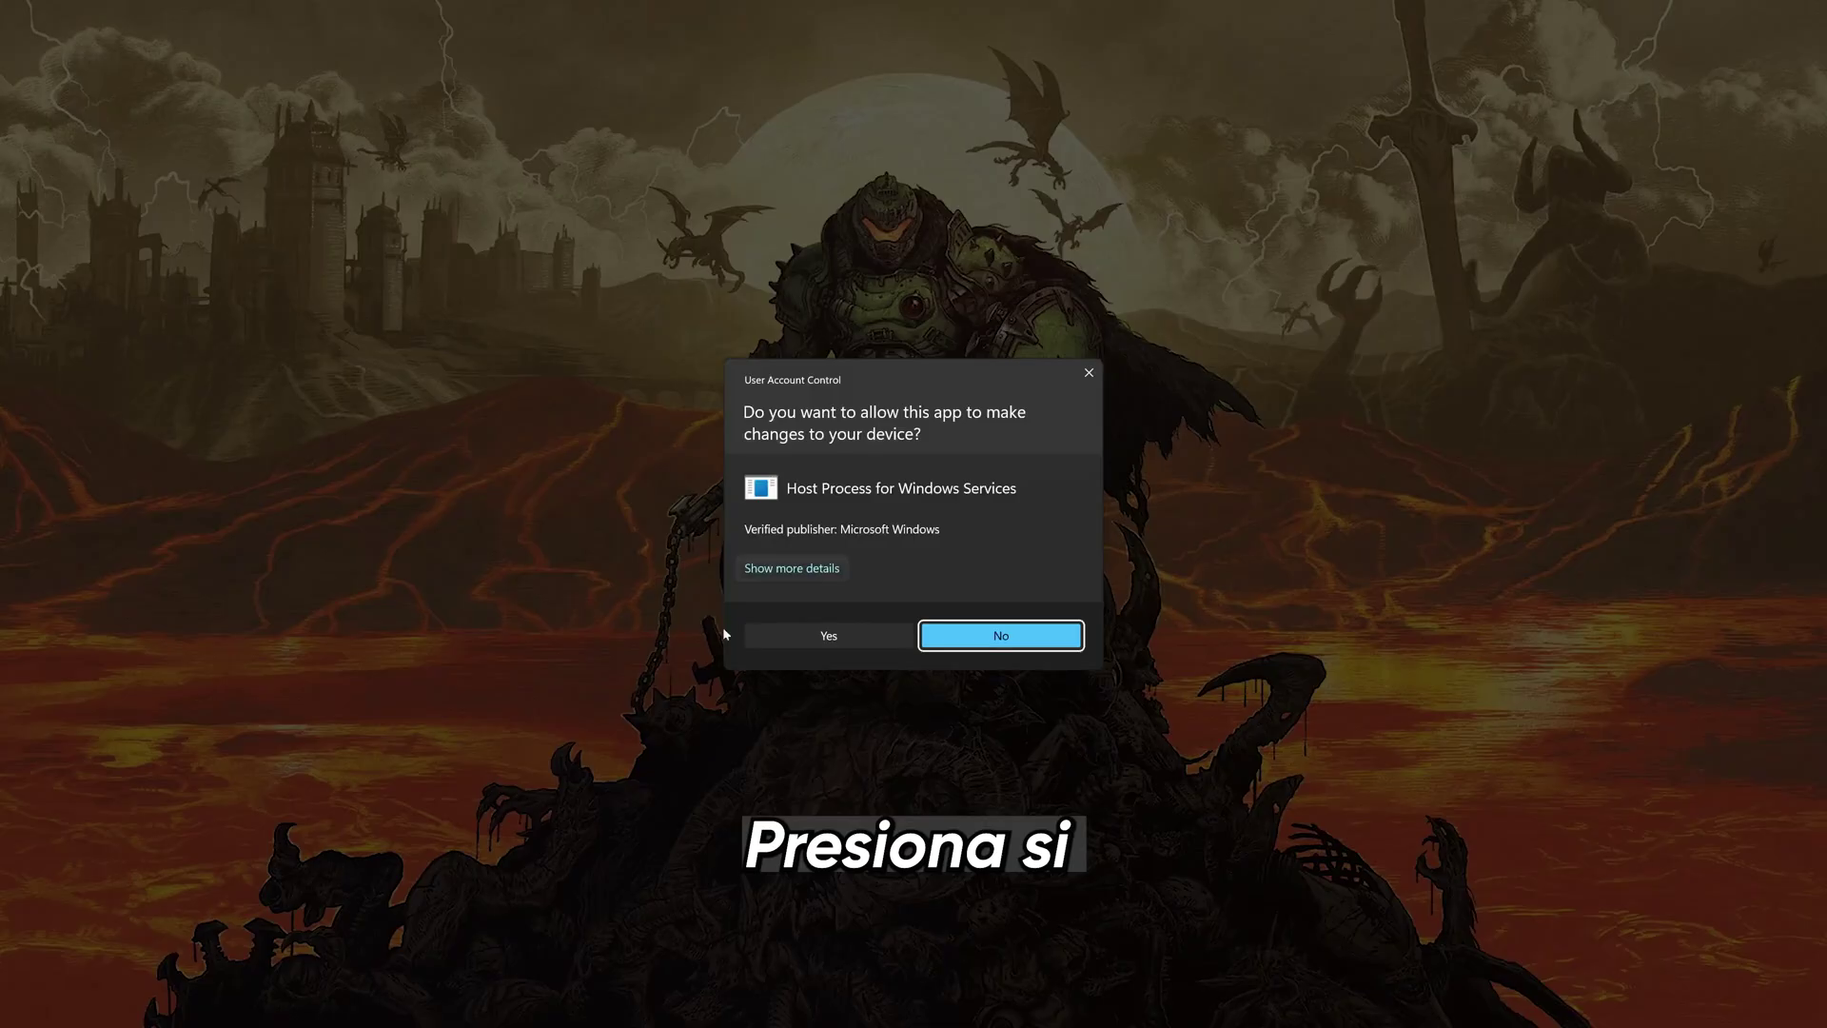
pyautogui.click(824, 646)
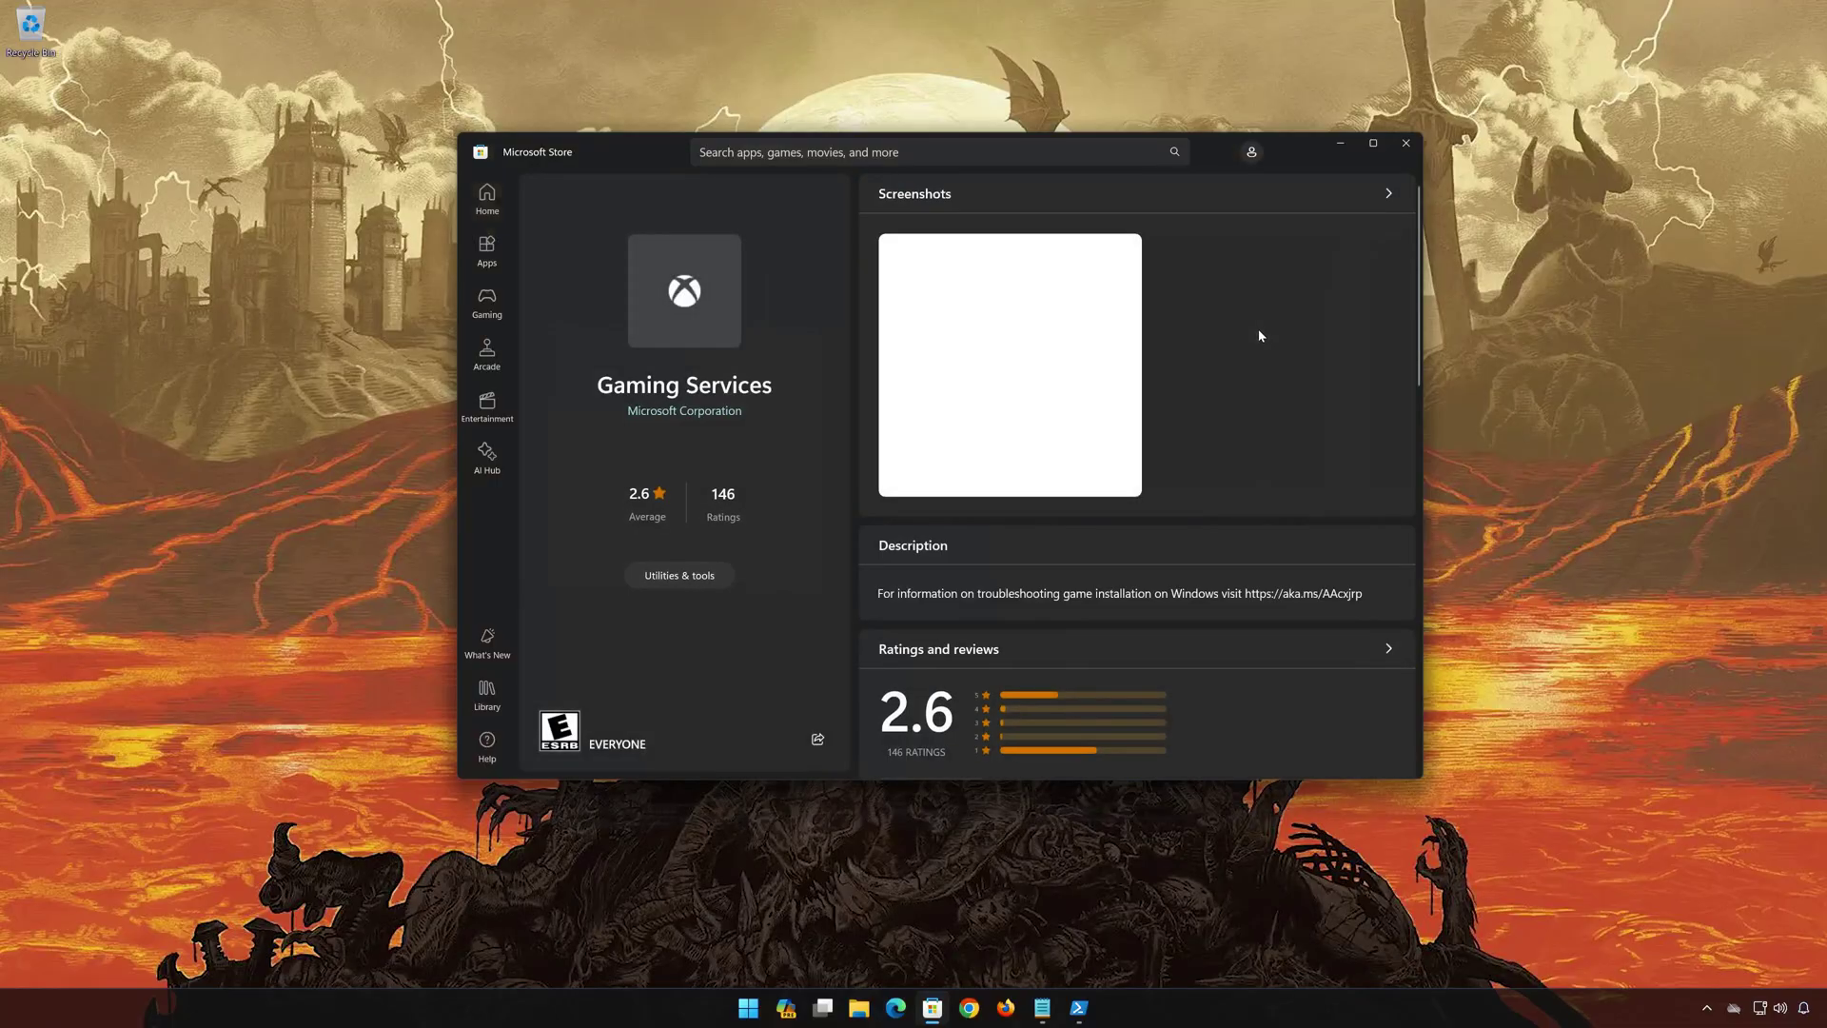
pyautogui.click(1404, 144)
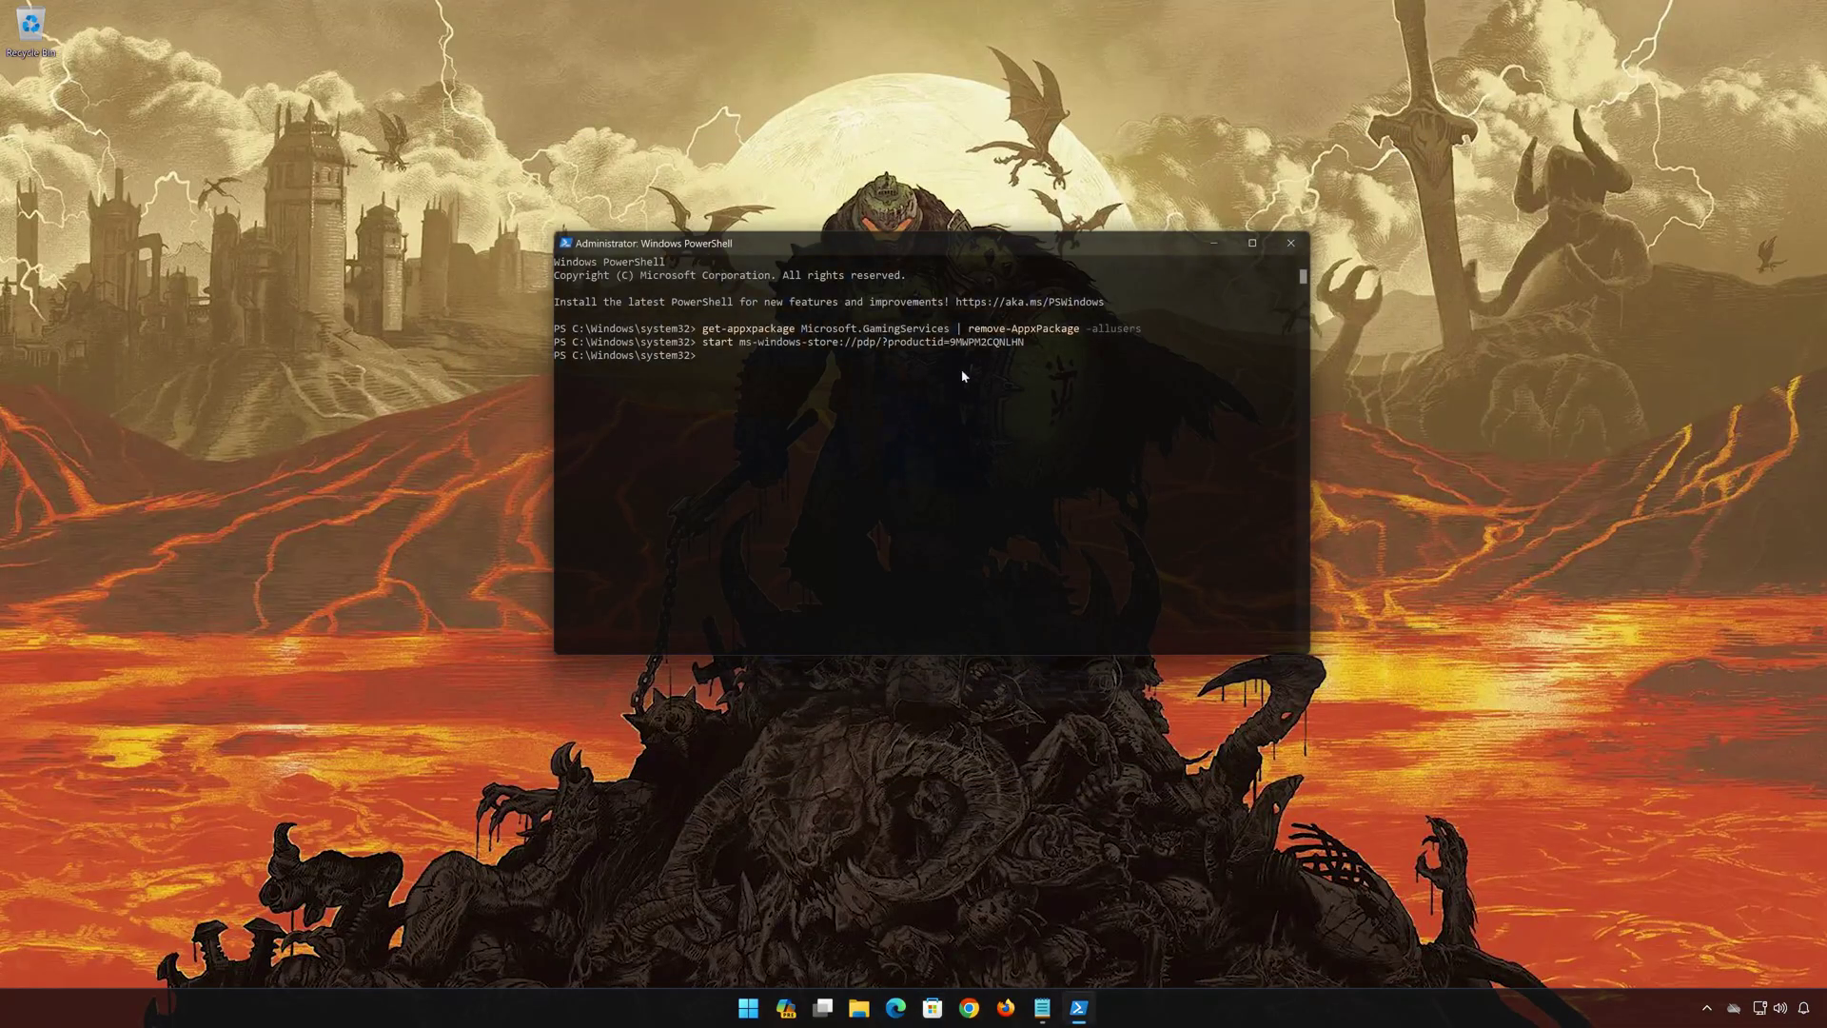
pyautogui.write('exit')
pyautogui.press('Return')
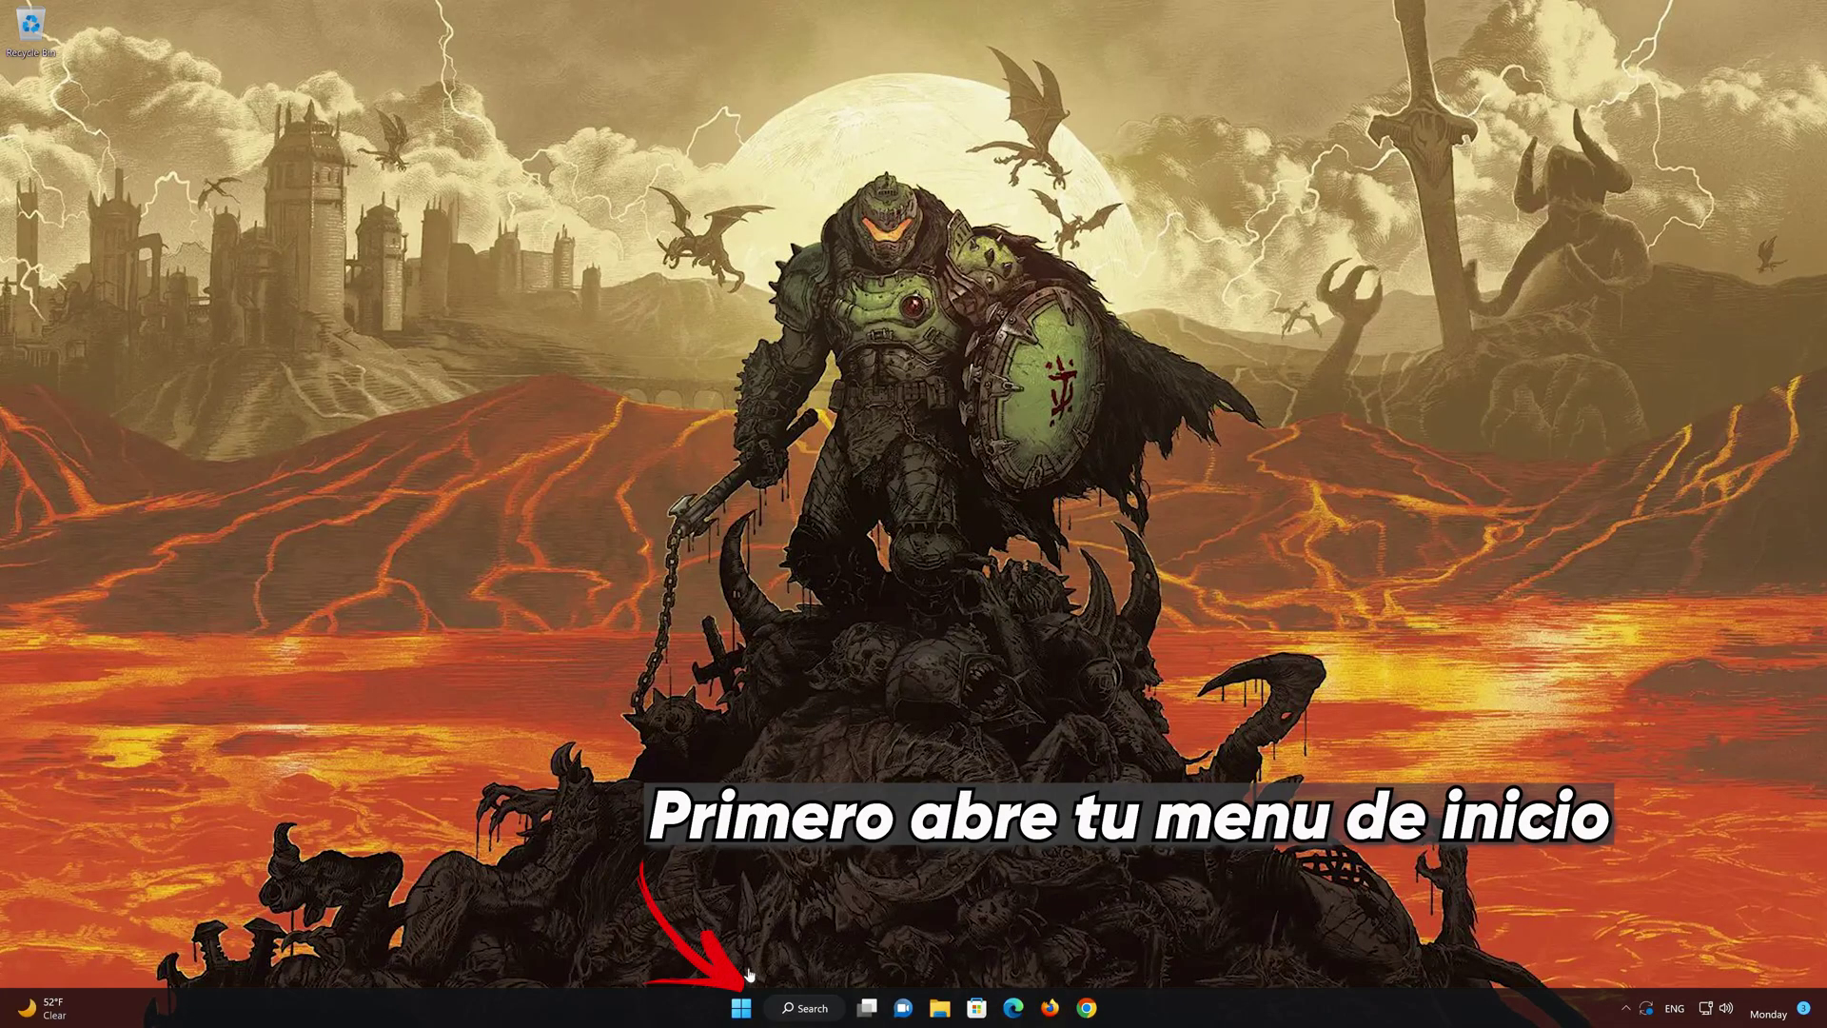
# Step: Open the Apps & features list in Windows Settings and find the Xbox app among the installed apps
pyautogui.click(740, 1011)
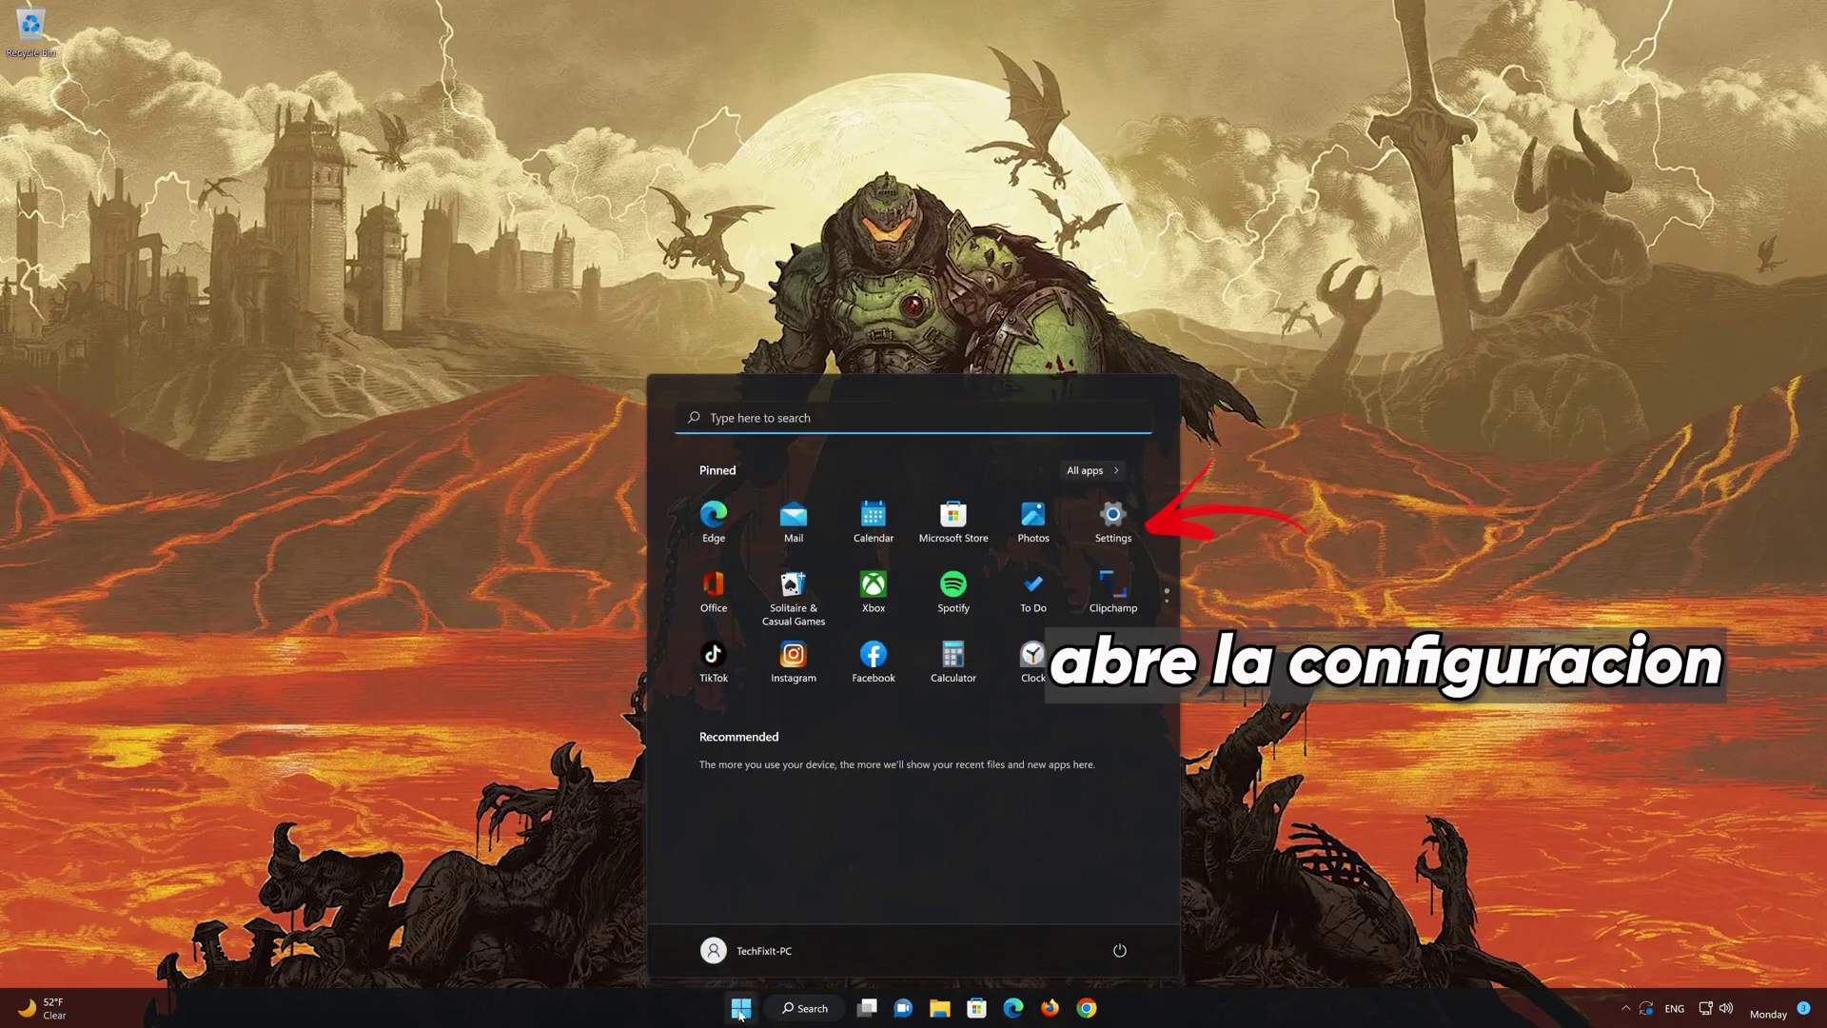
pyautogui.click(1114, 523)
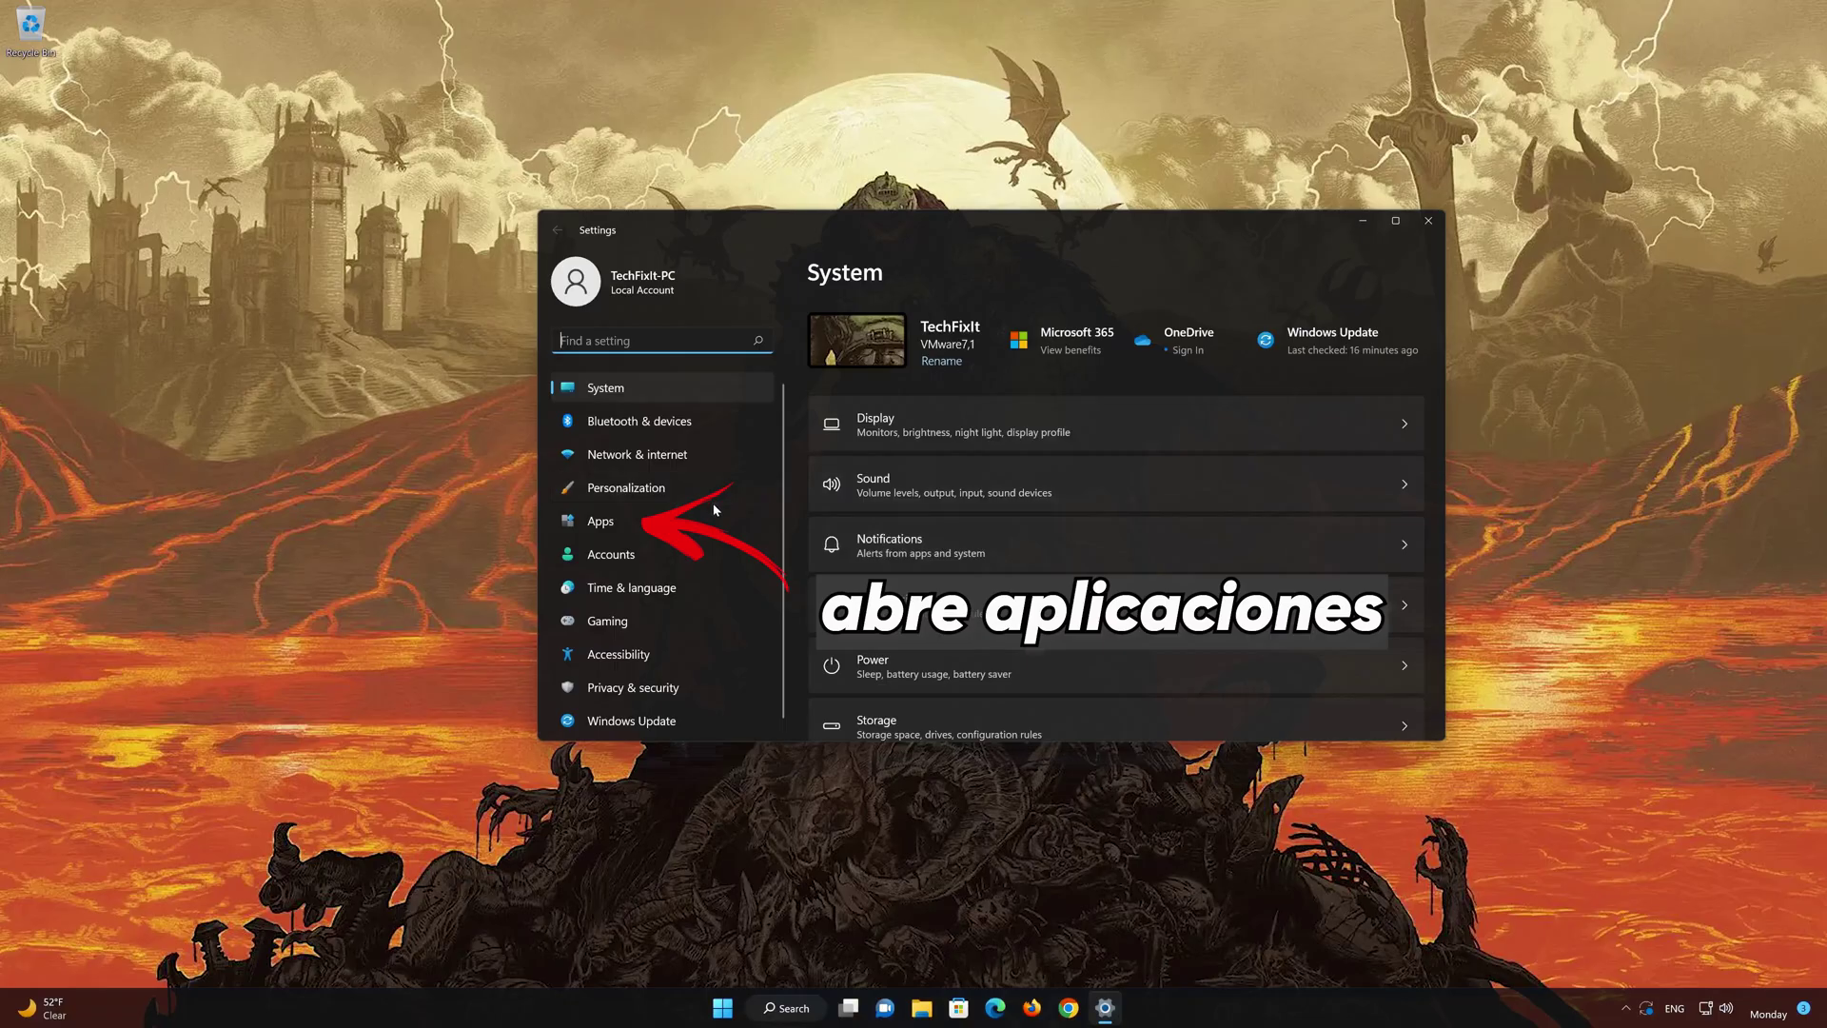
pyautogui.click(613, 519)
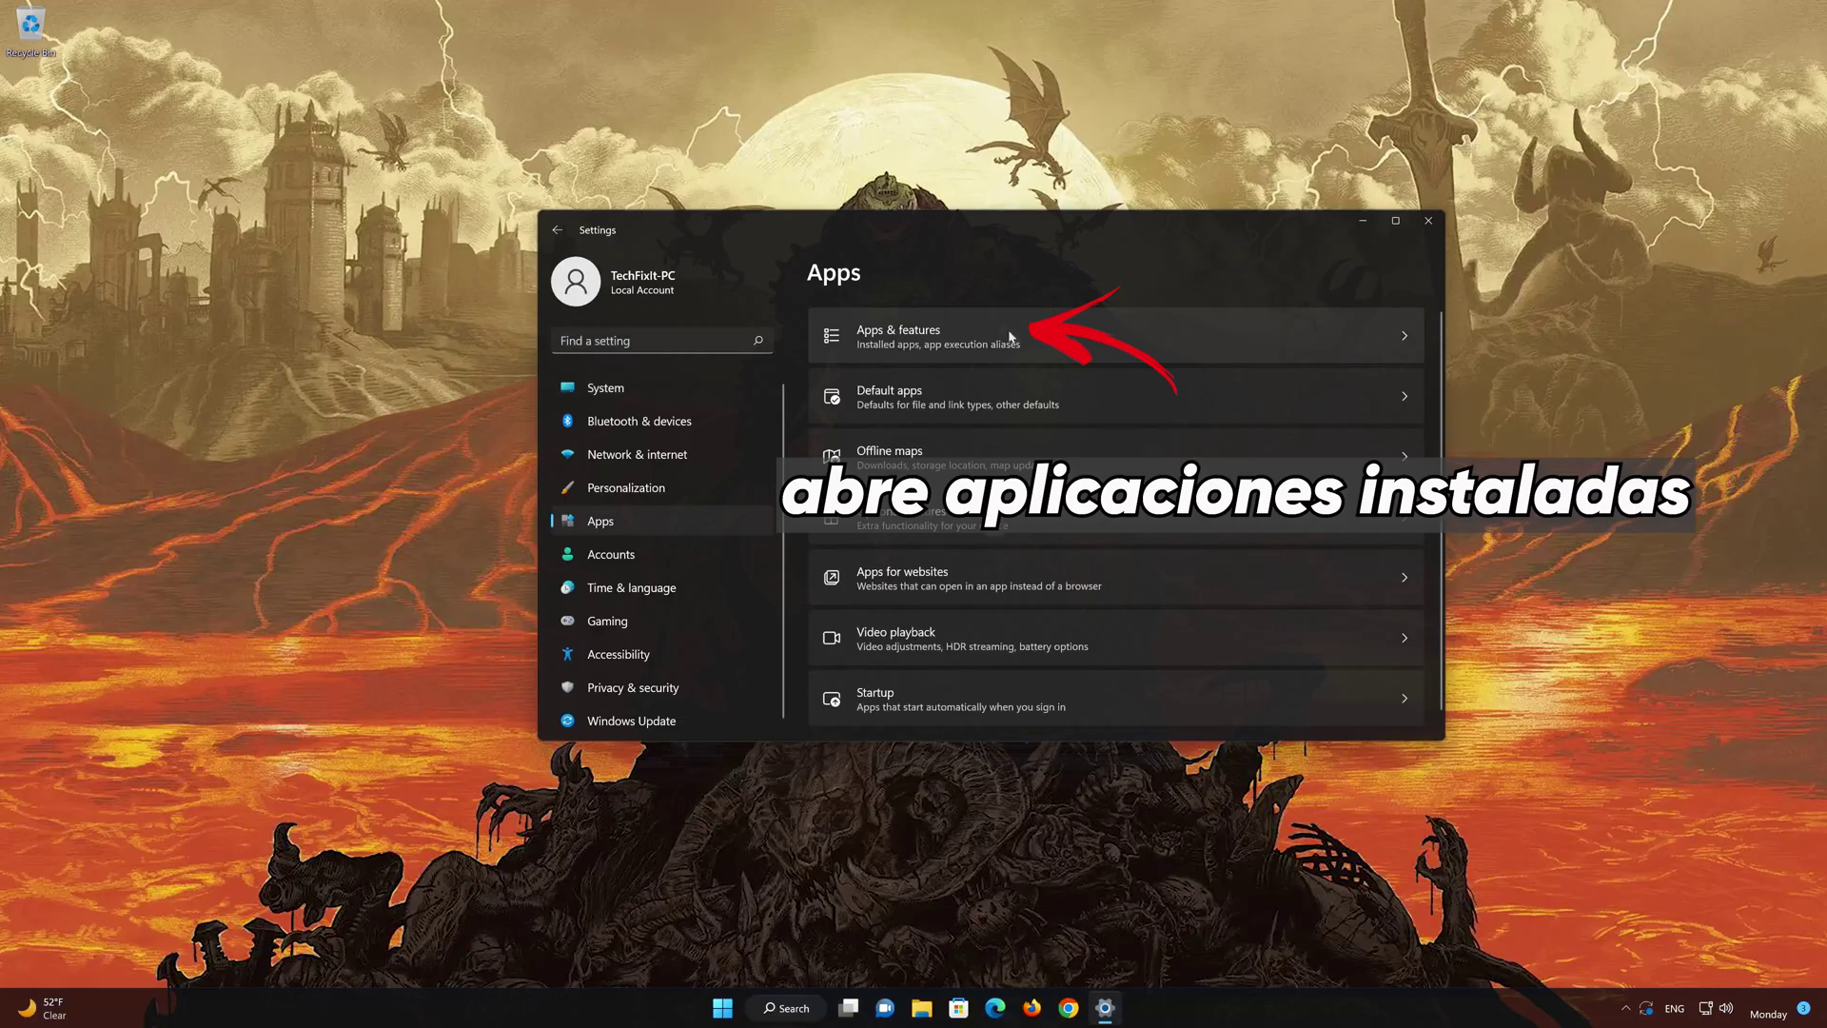
pyautogui.click(978, 349)
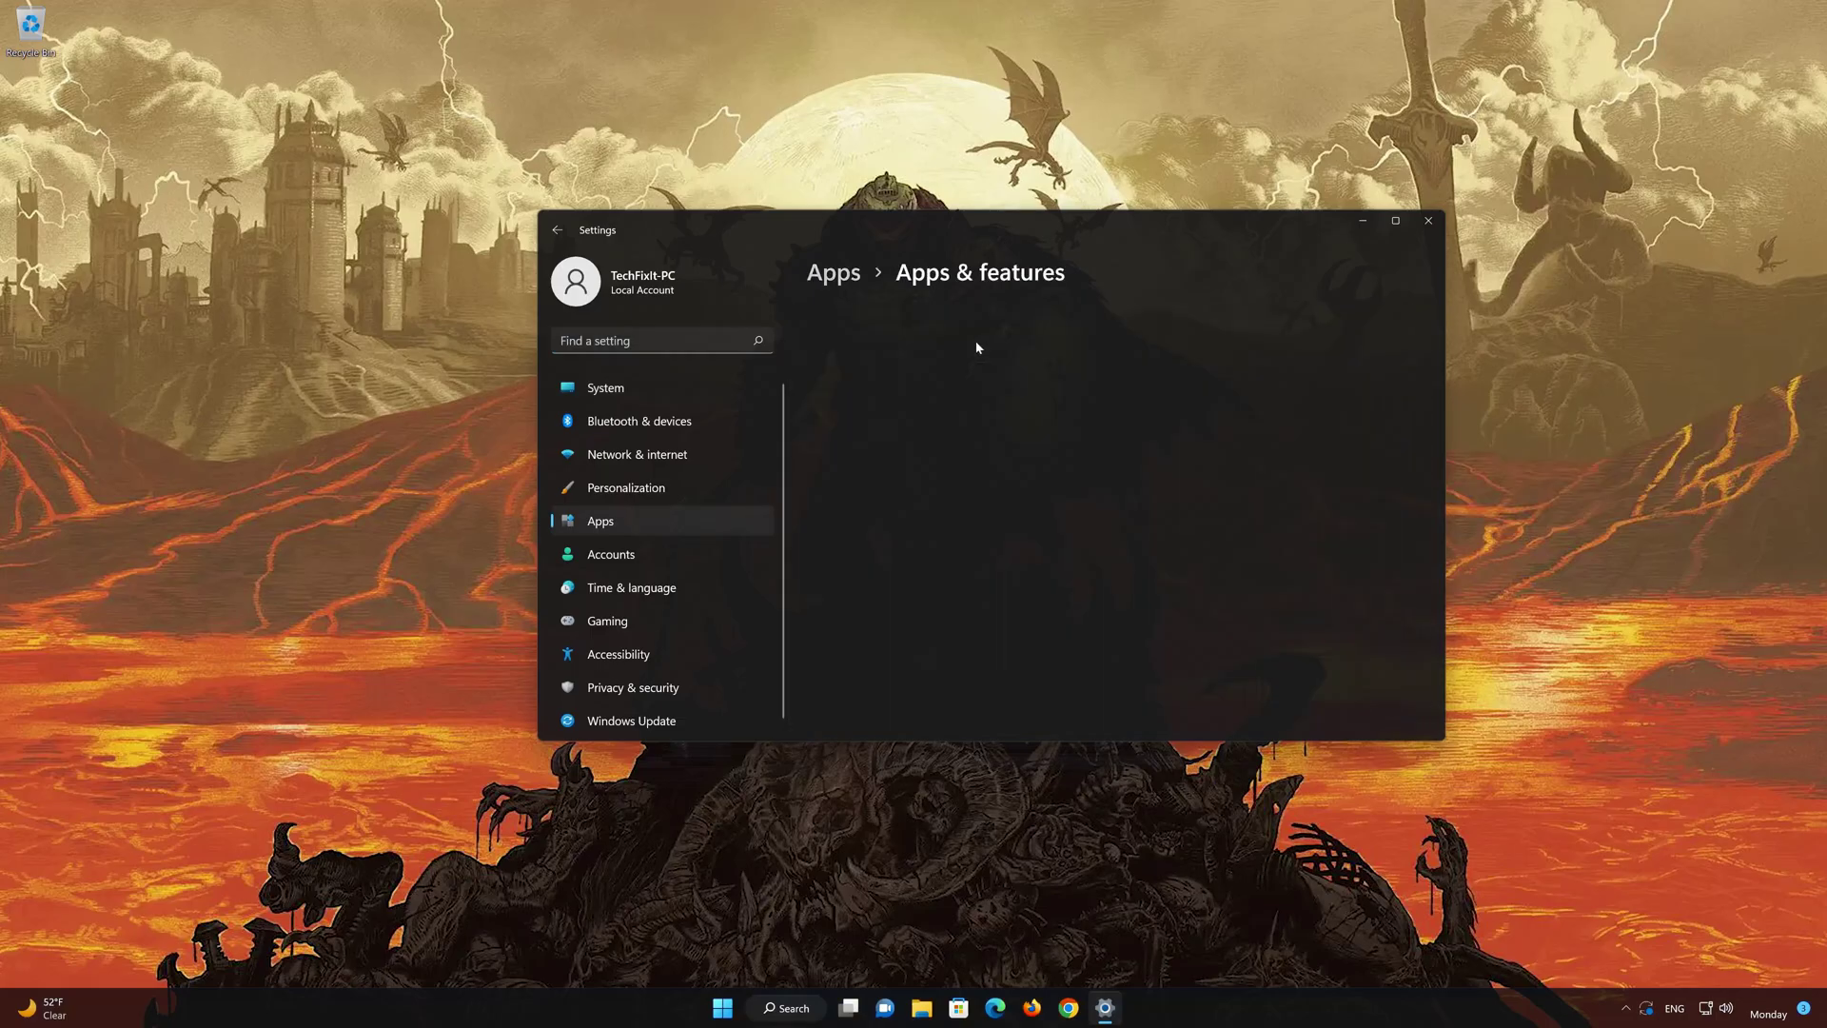
pyautogui.scroll(-8, 1144, 562)
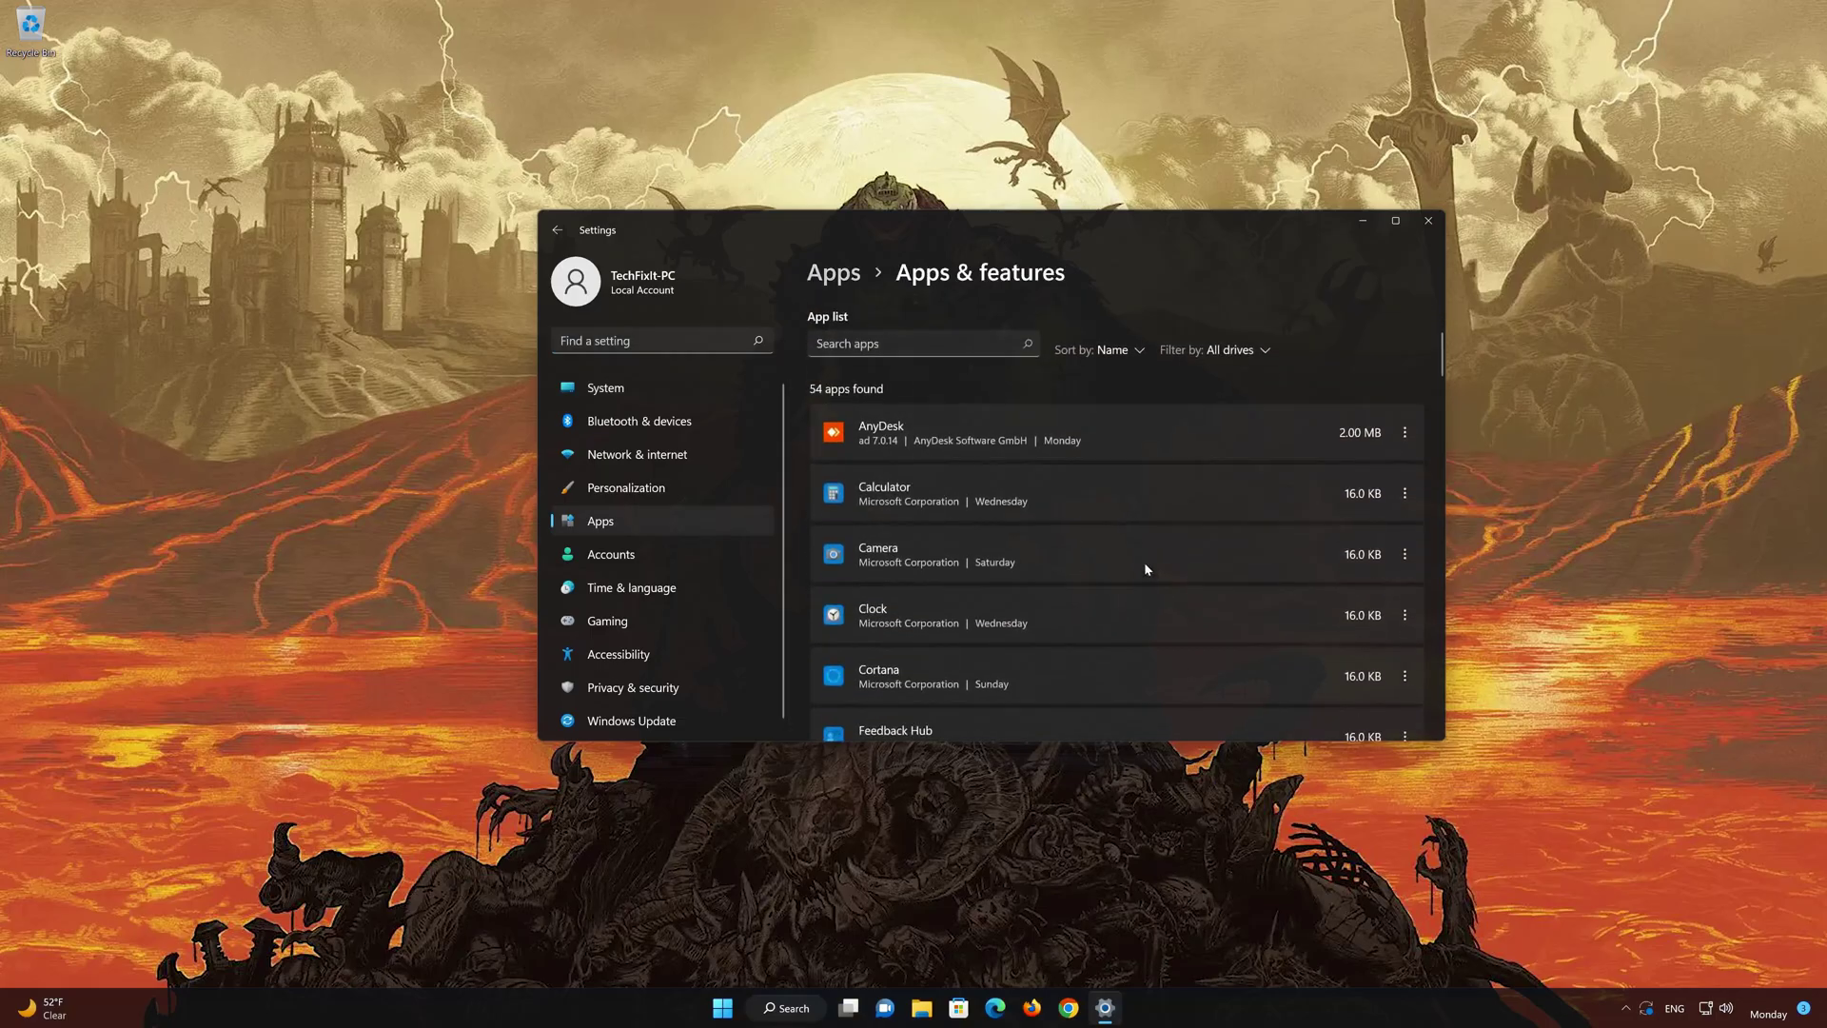
pyautogui.scroll(-15, 1146, 573)
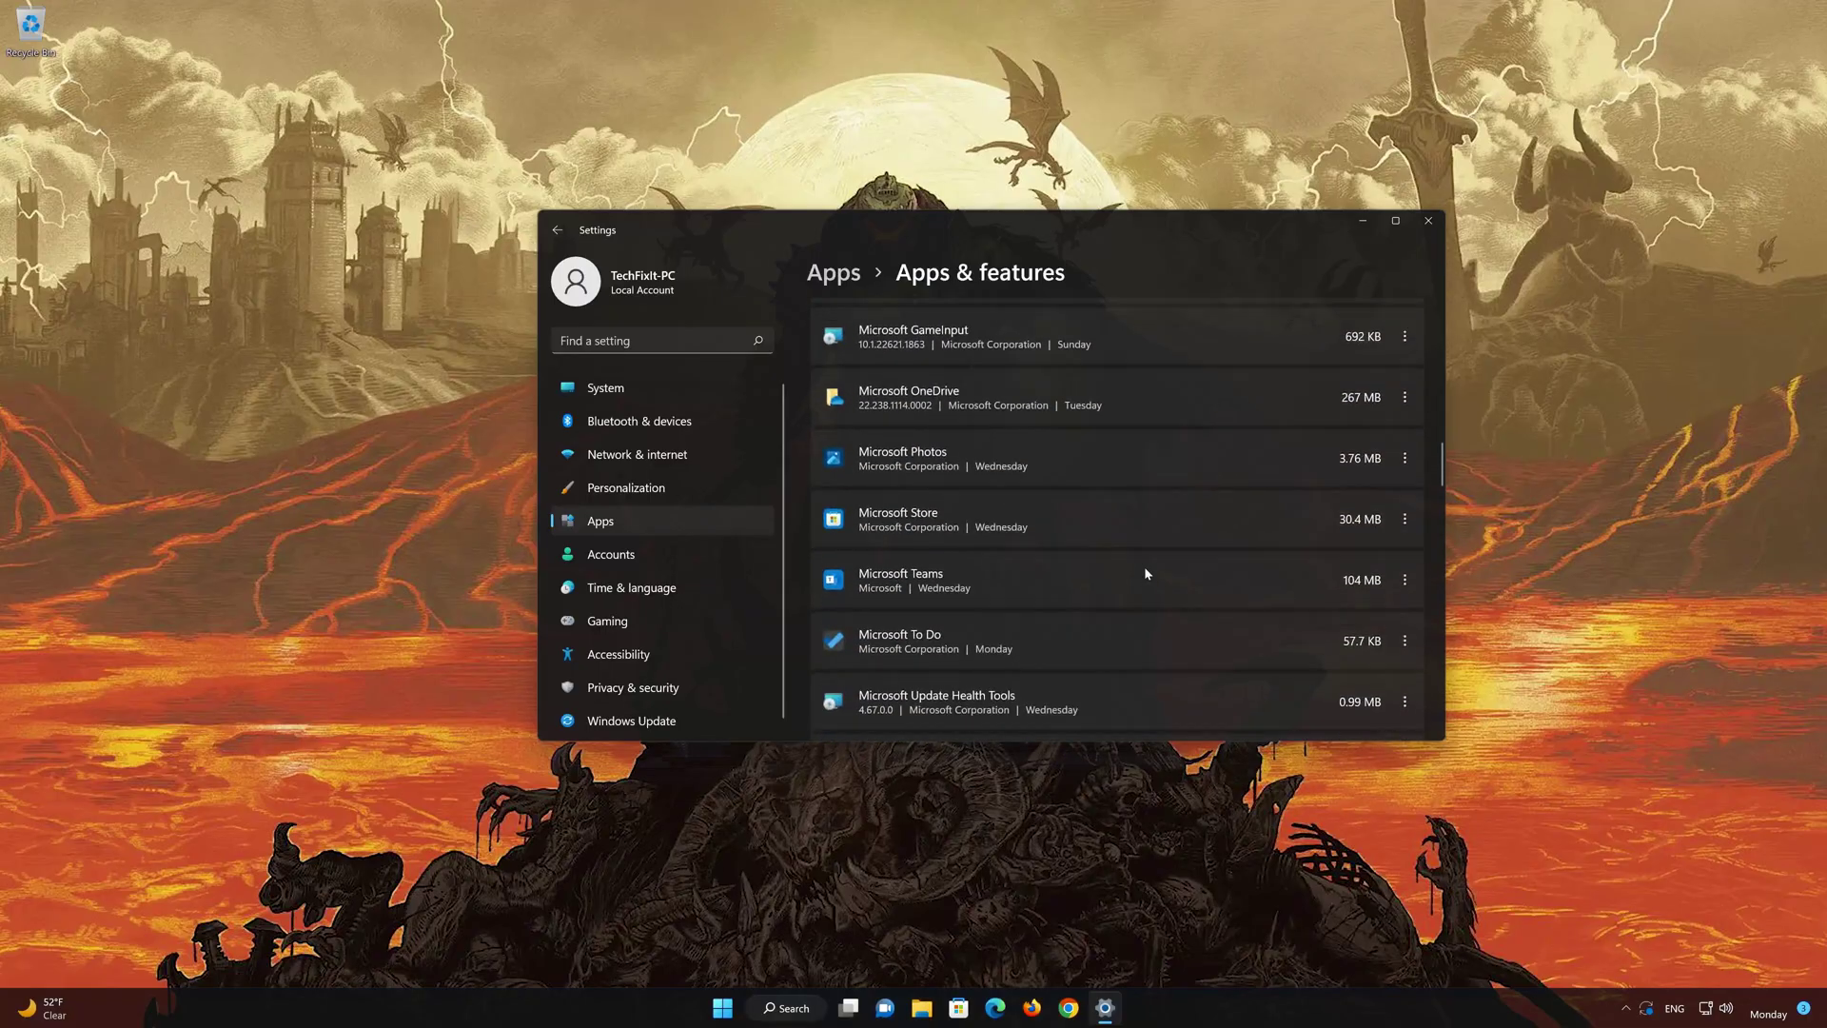
pyautogui.scroll(-15, 1146, 576)
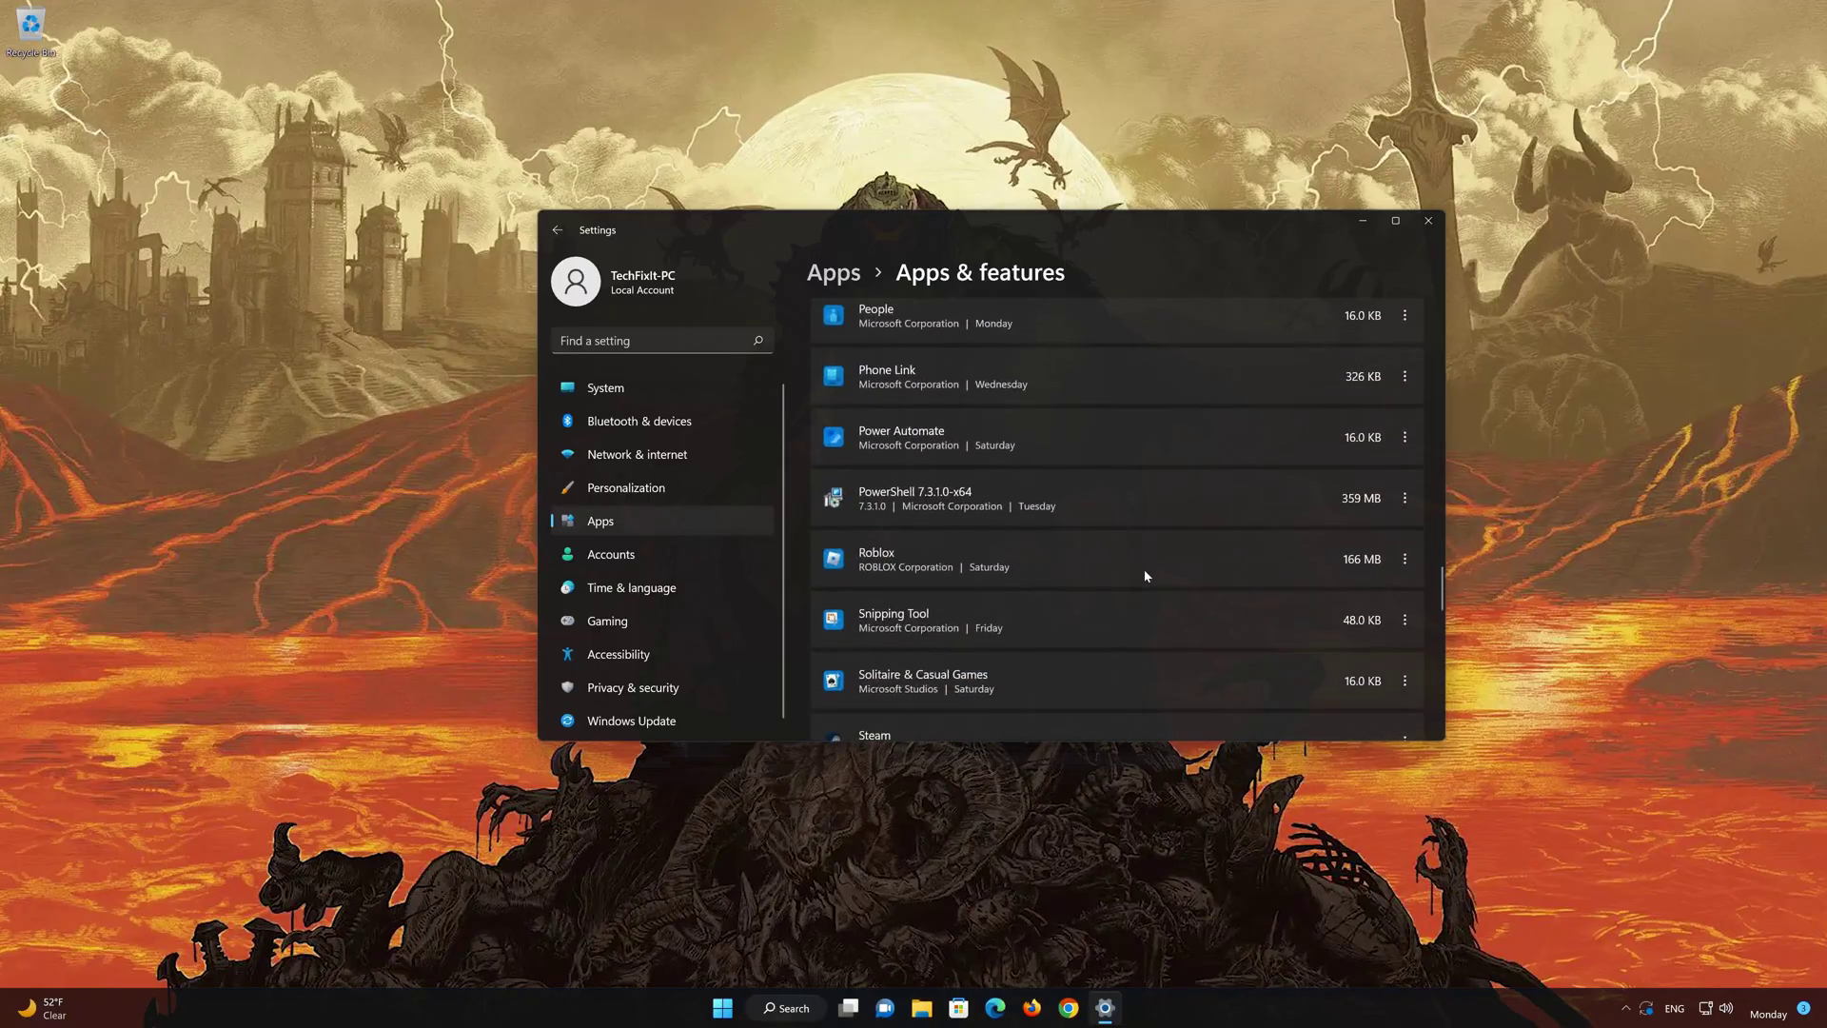
pyautogui.scroll(-5, 1146, 576)
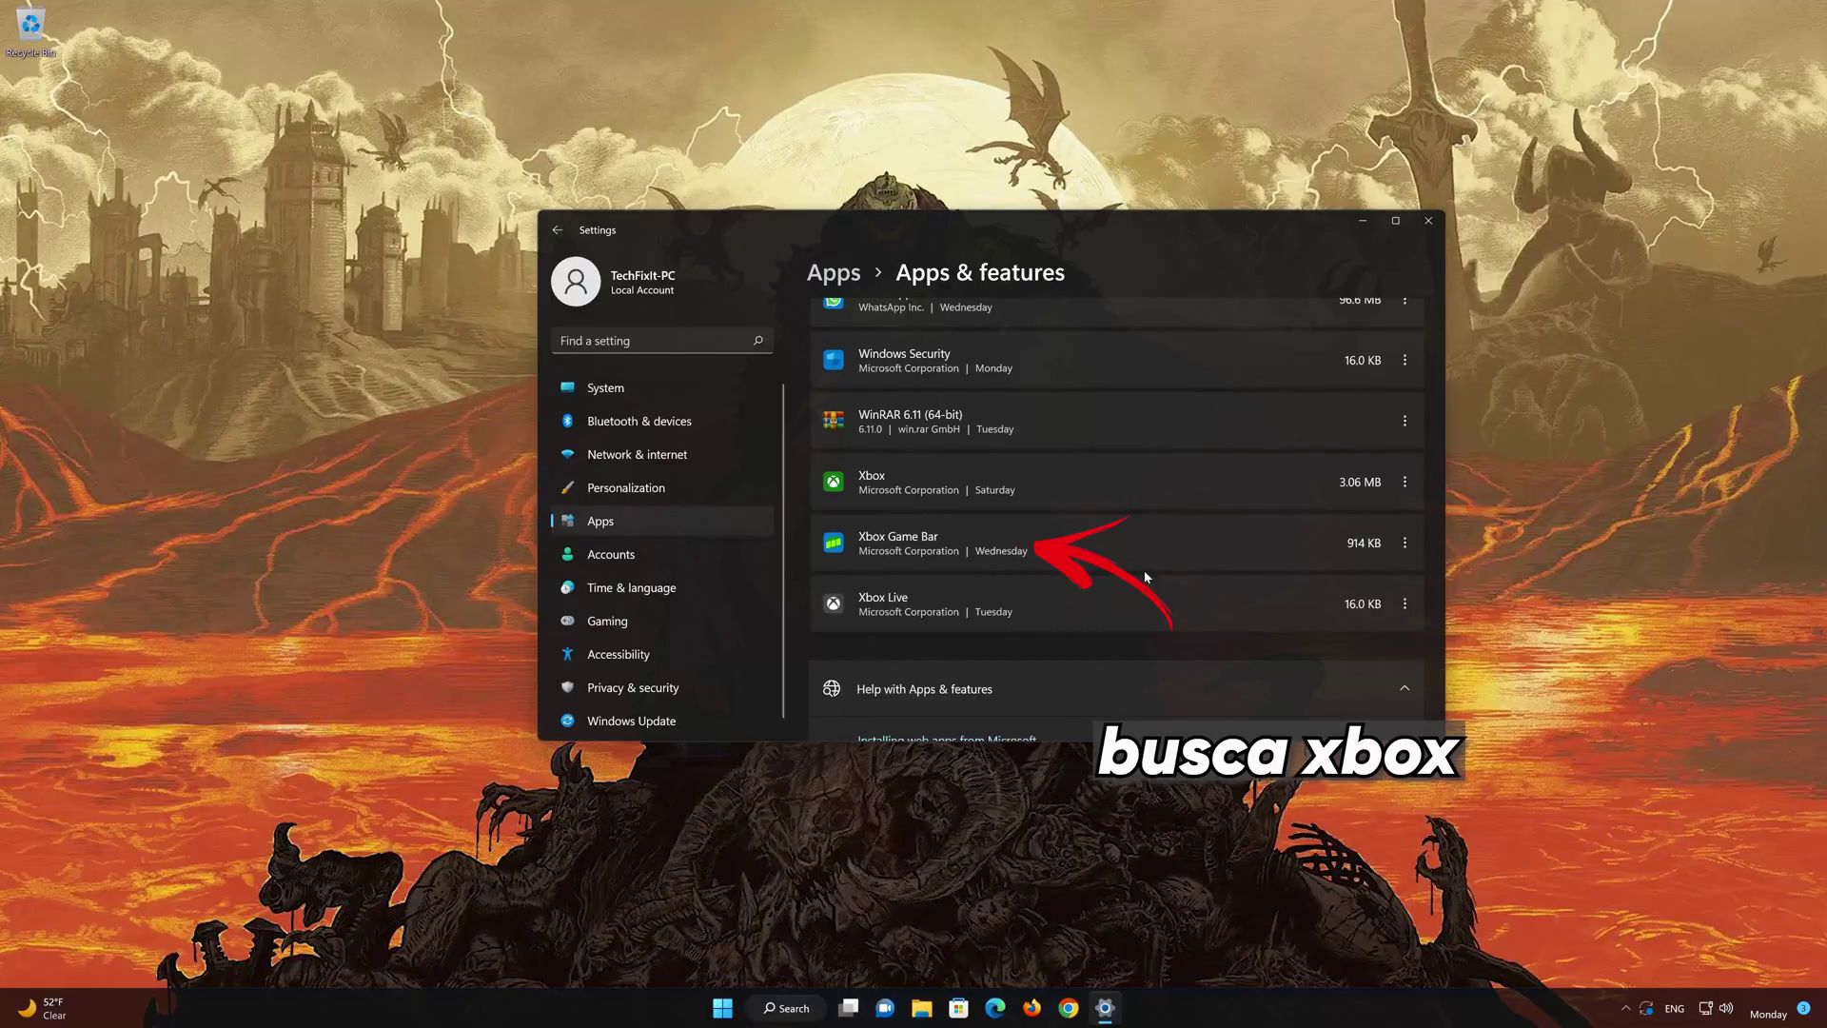
# Step: Open the Xbox app's advanced options, repair the app and reset it, confirming the deletion of its data
pyautogui.scroll(1, 1143, 577)
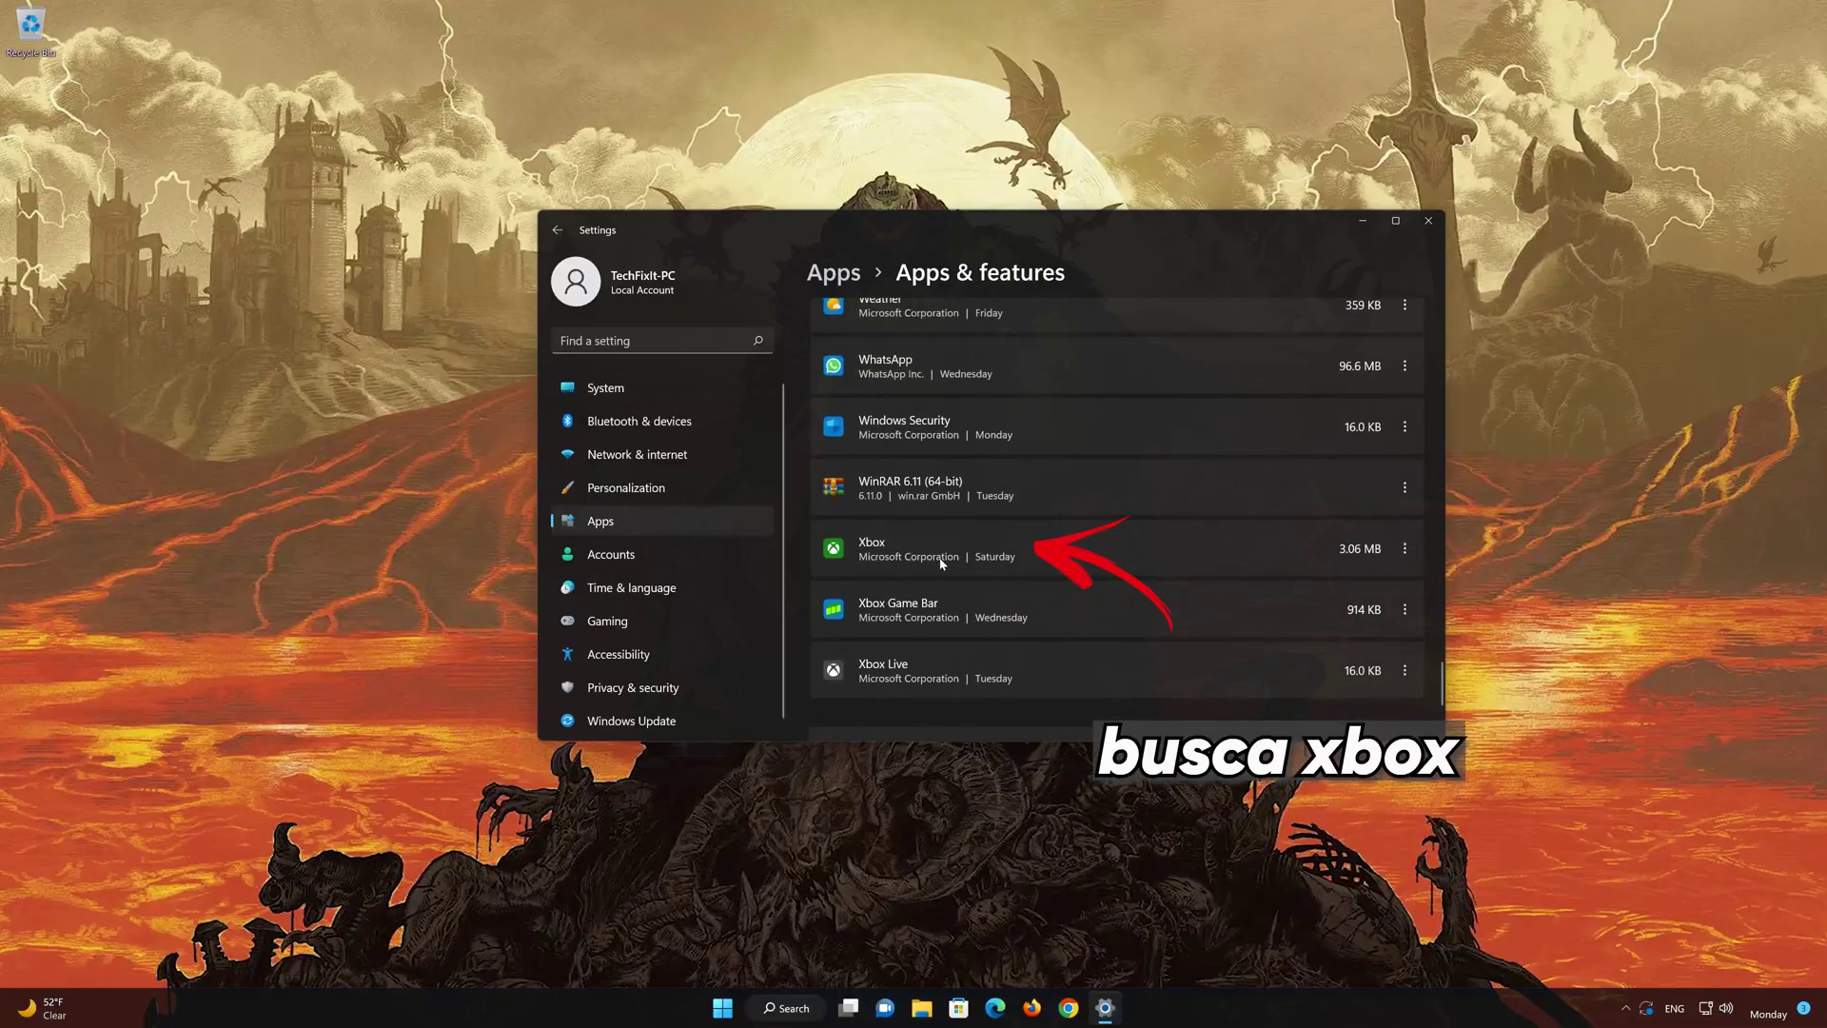
pyautogui.click(1405, 549)
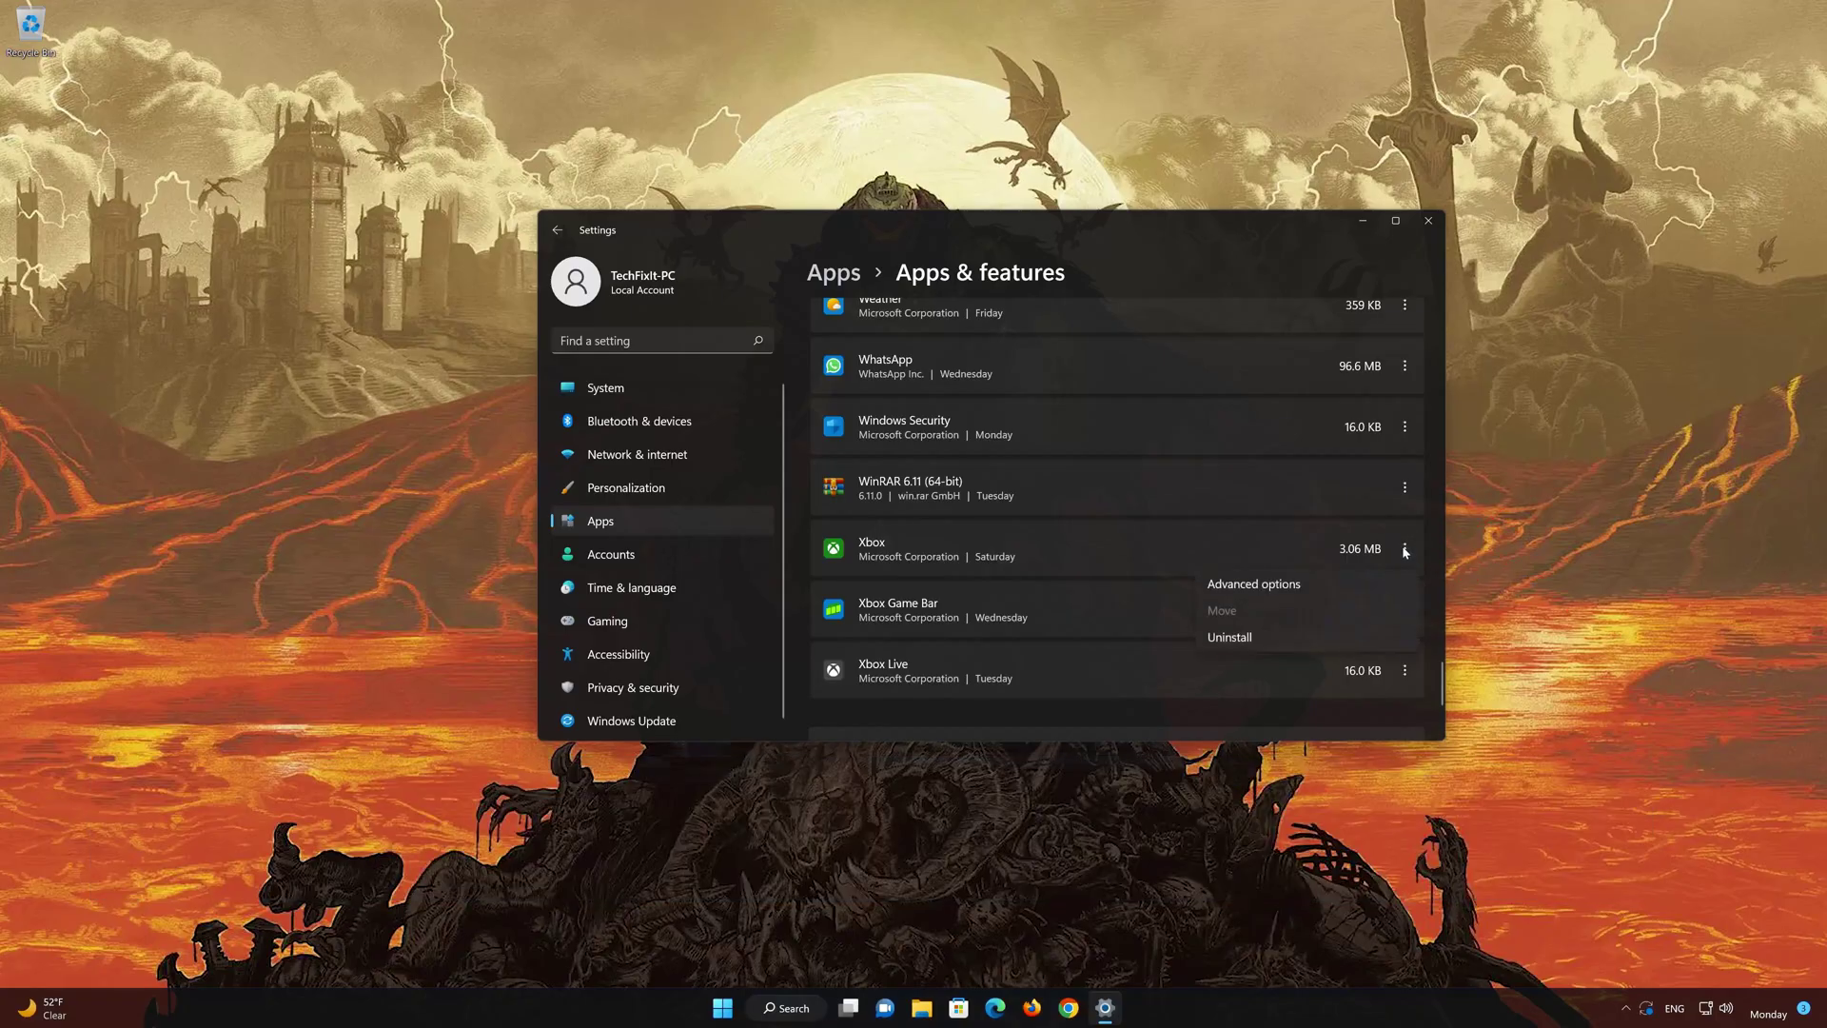
pyautogui.click(1258, 588)
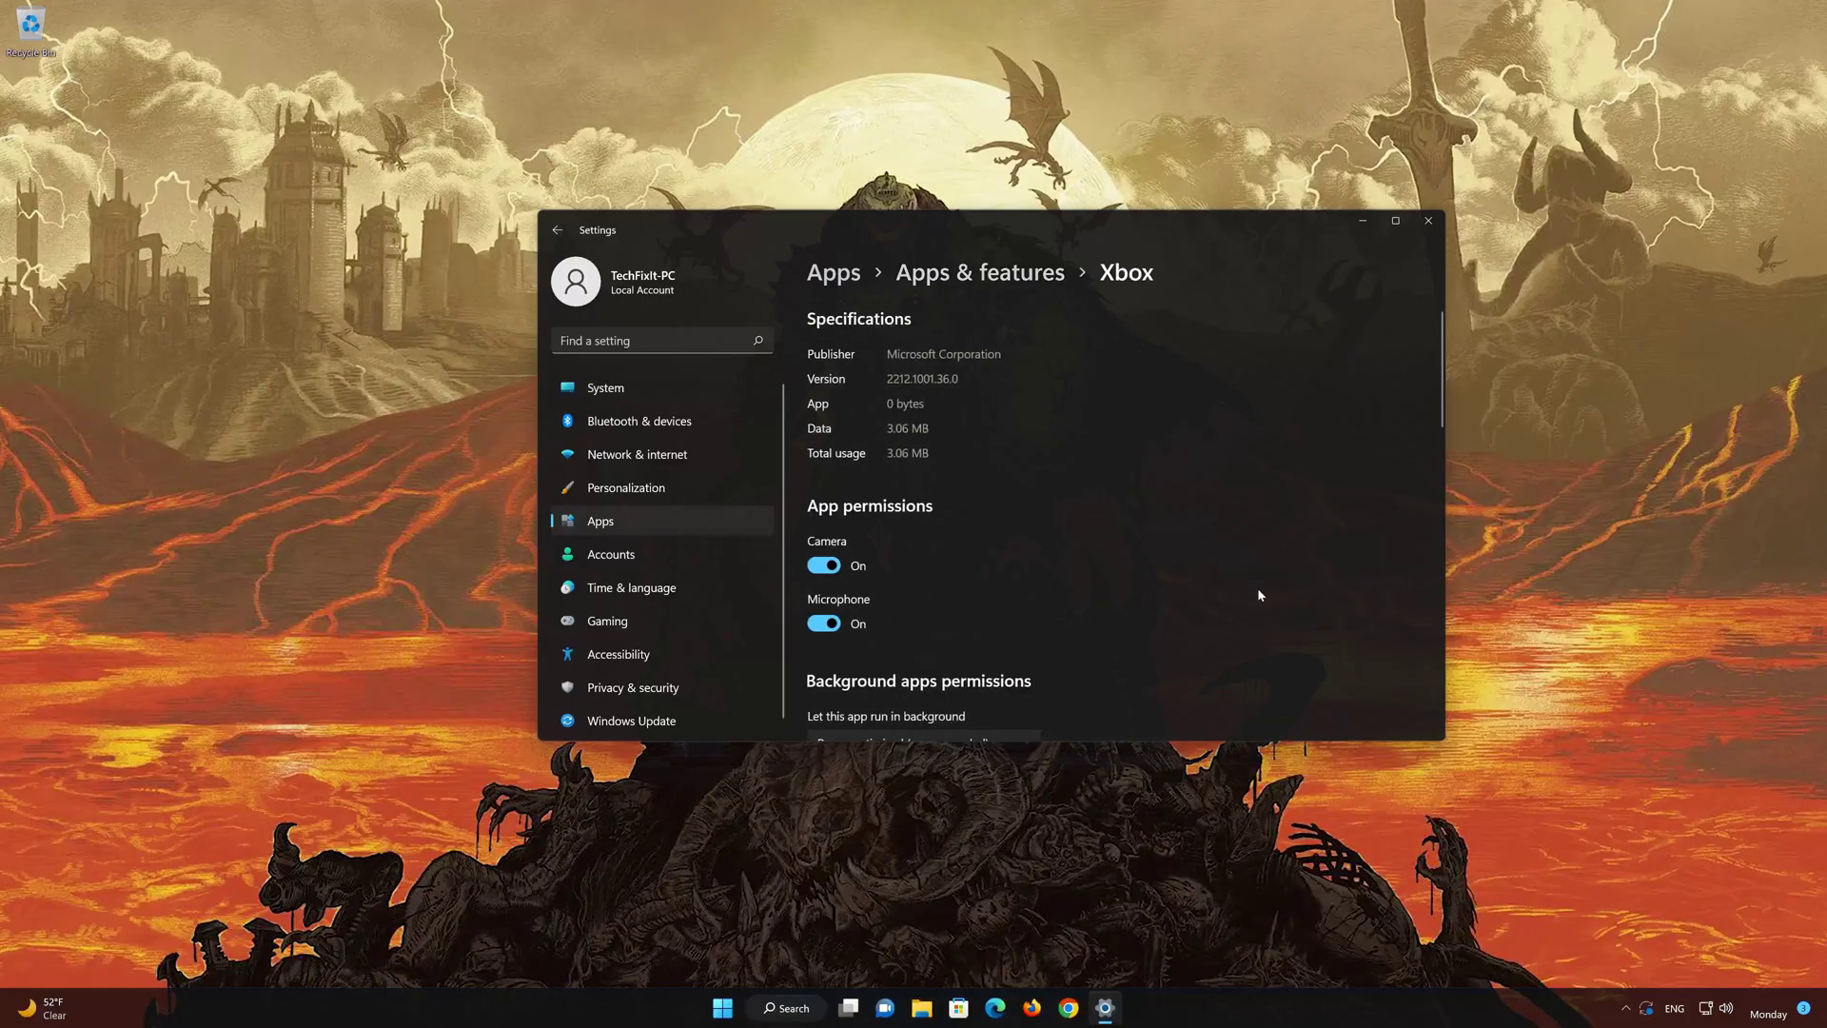
pyautogui.scroll(-3, 1254, 590)
pyautogui.scroll(-5, 1254, 590)
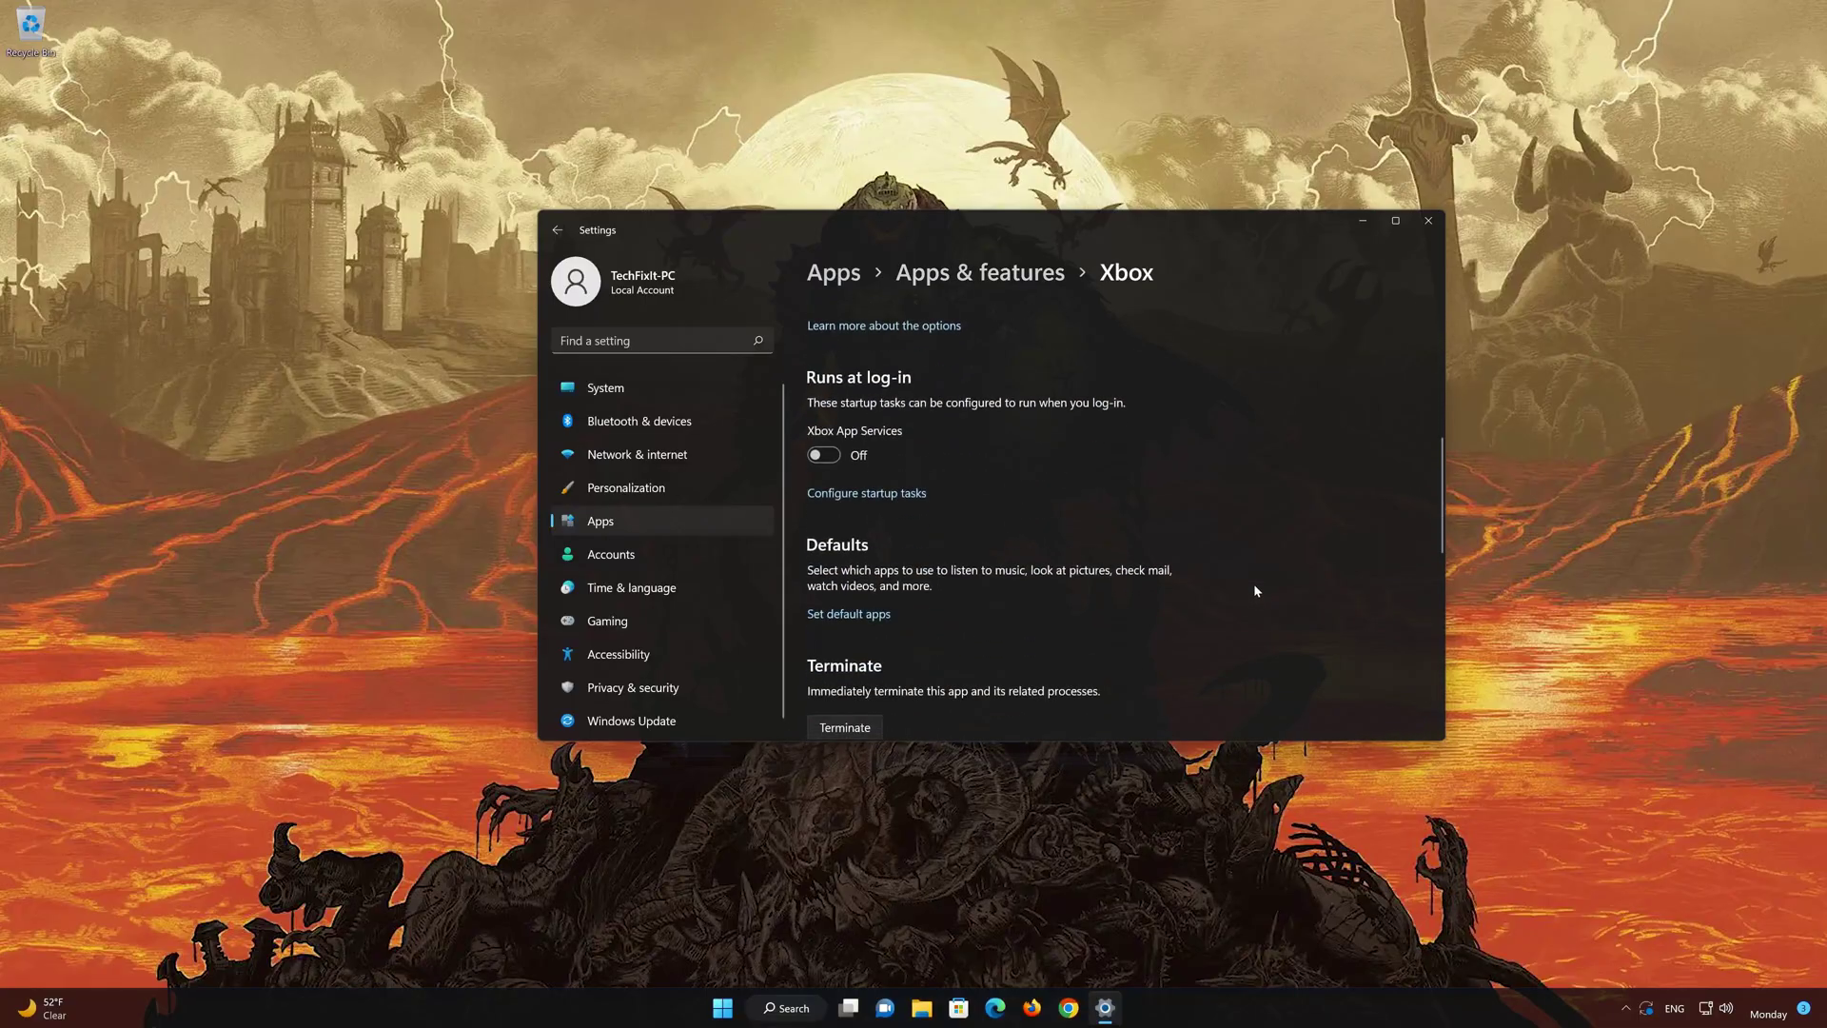
pyautogui.scroll(-2, 1254, 590)
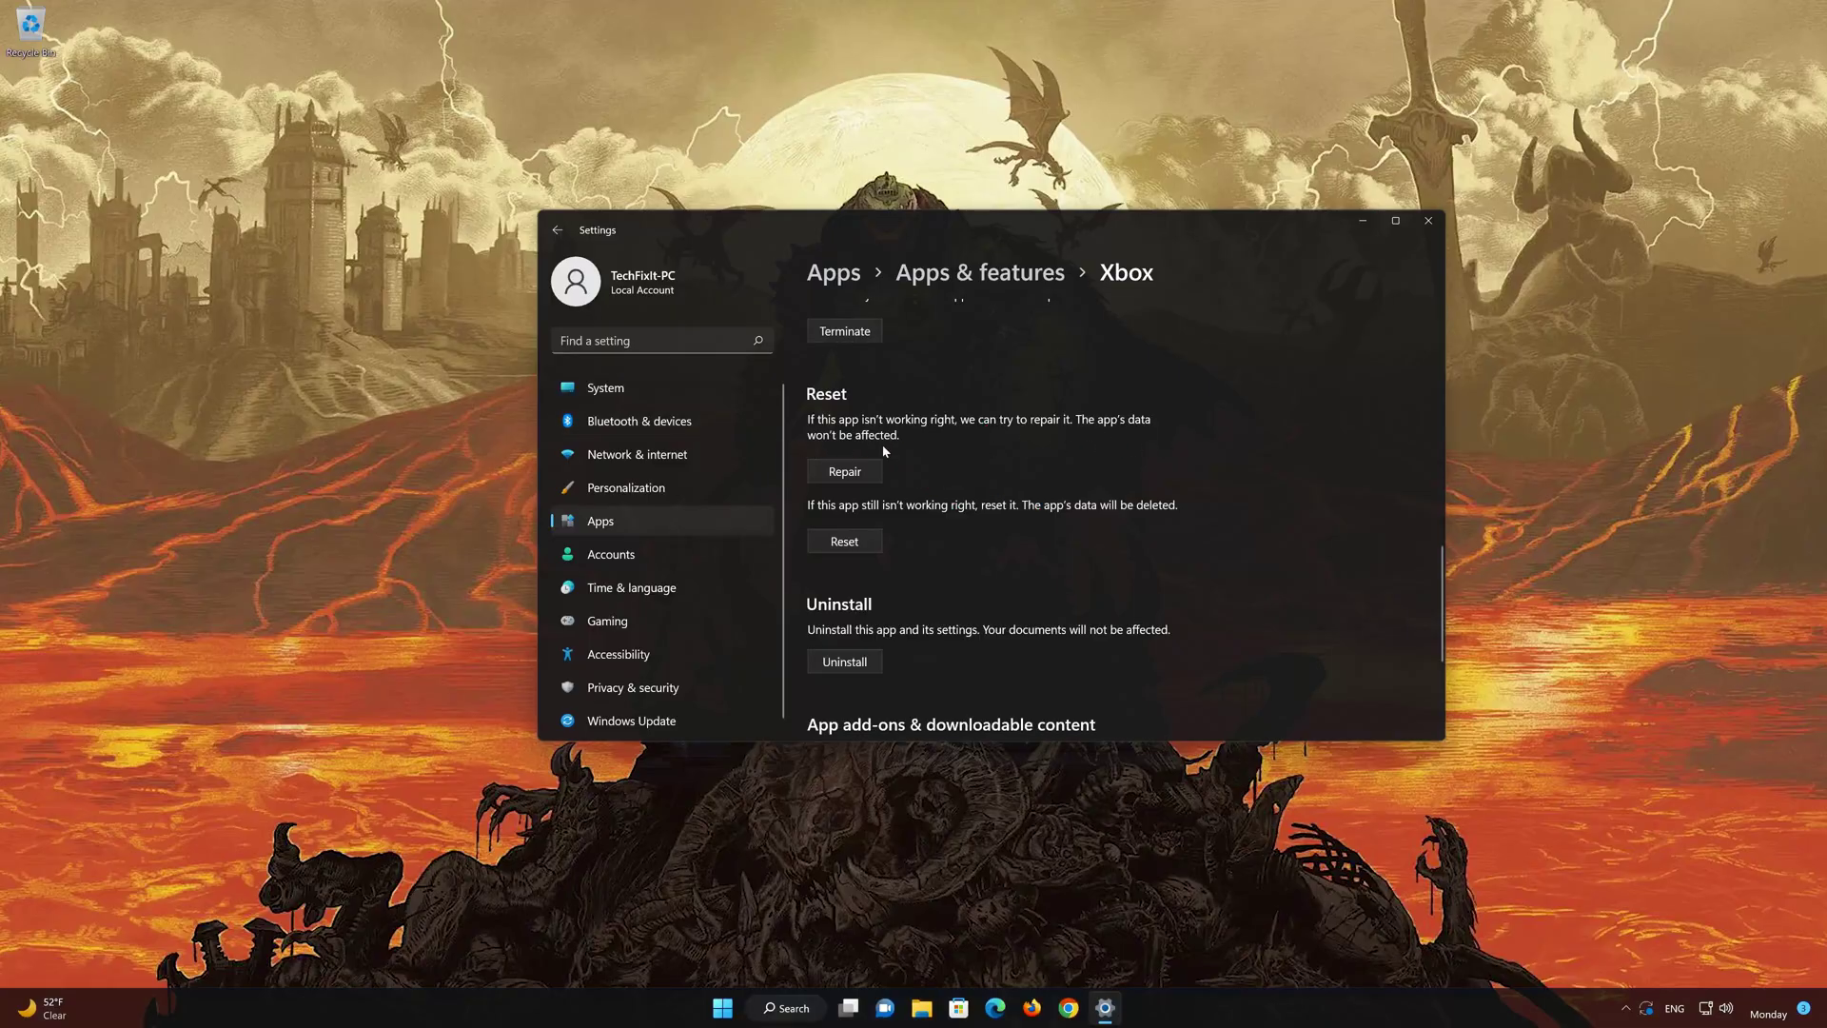
pyautogui.click(841, 476)
pyautogui.click(850, 543)
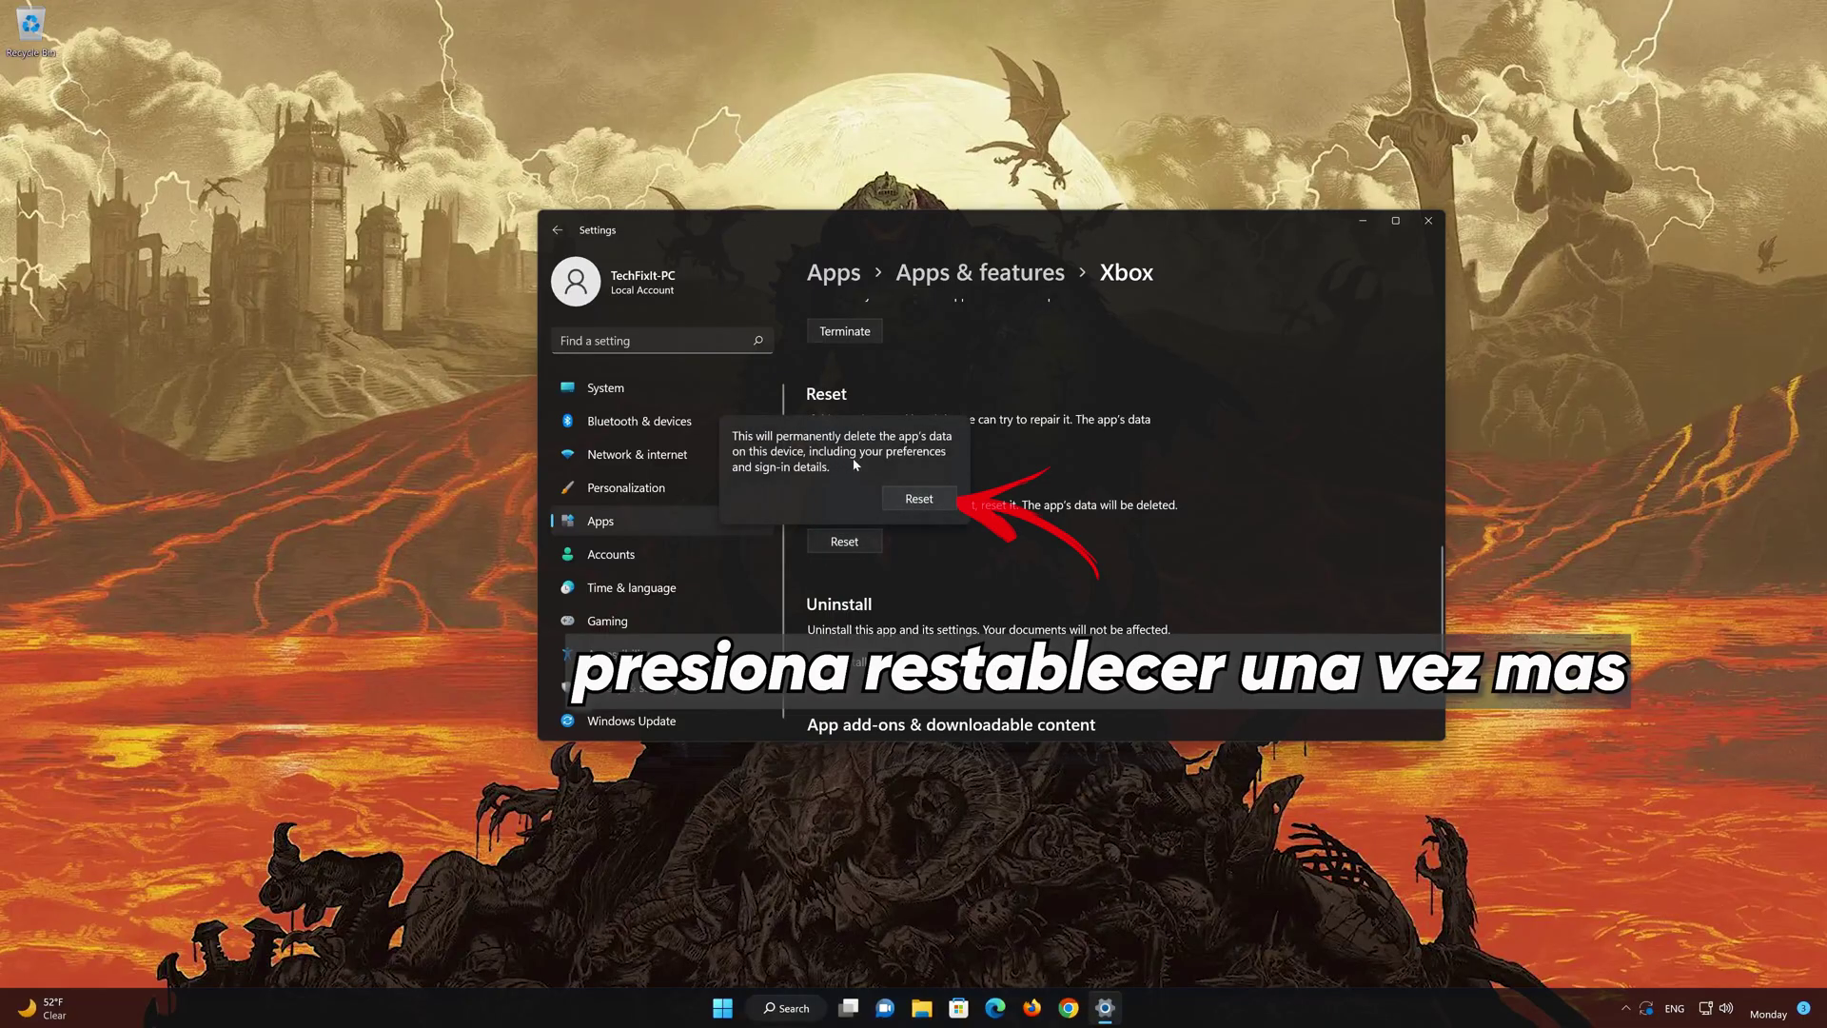
pyautogui.click(919, 498)
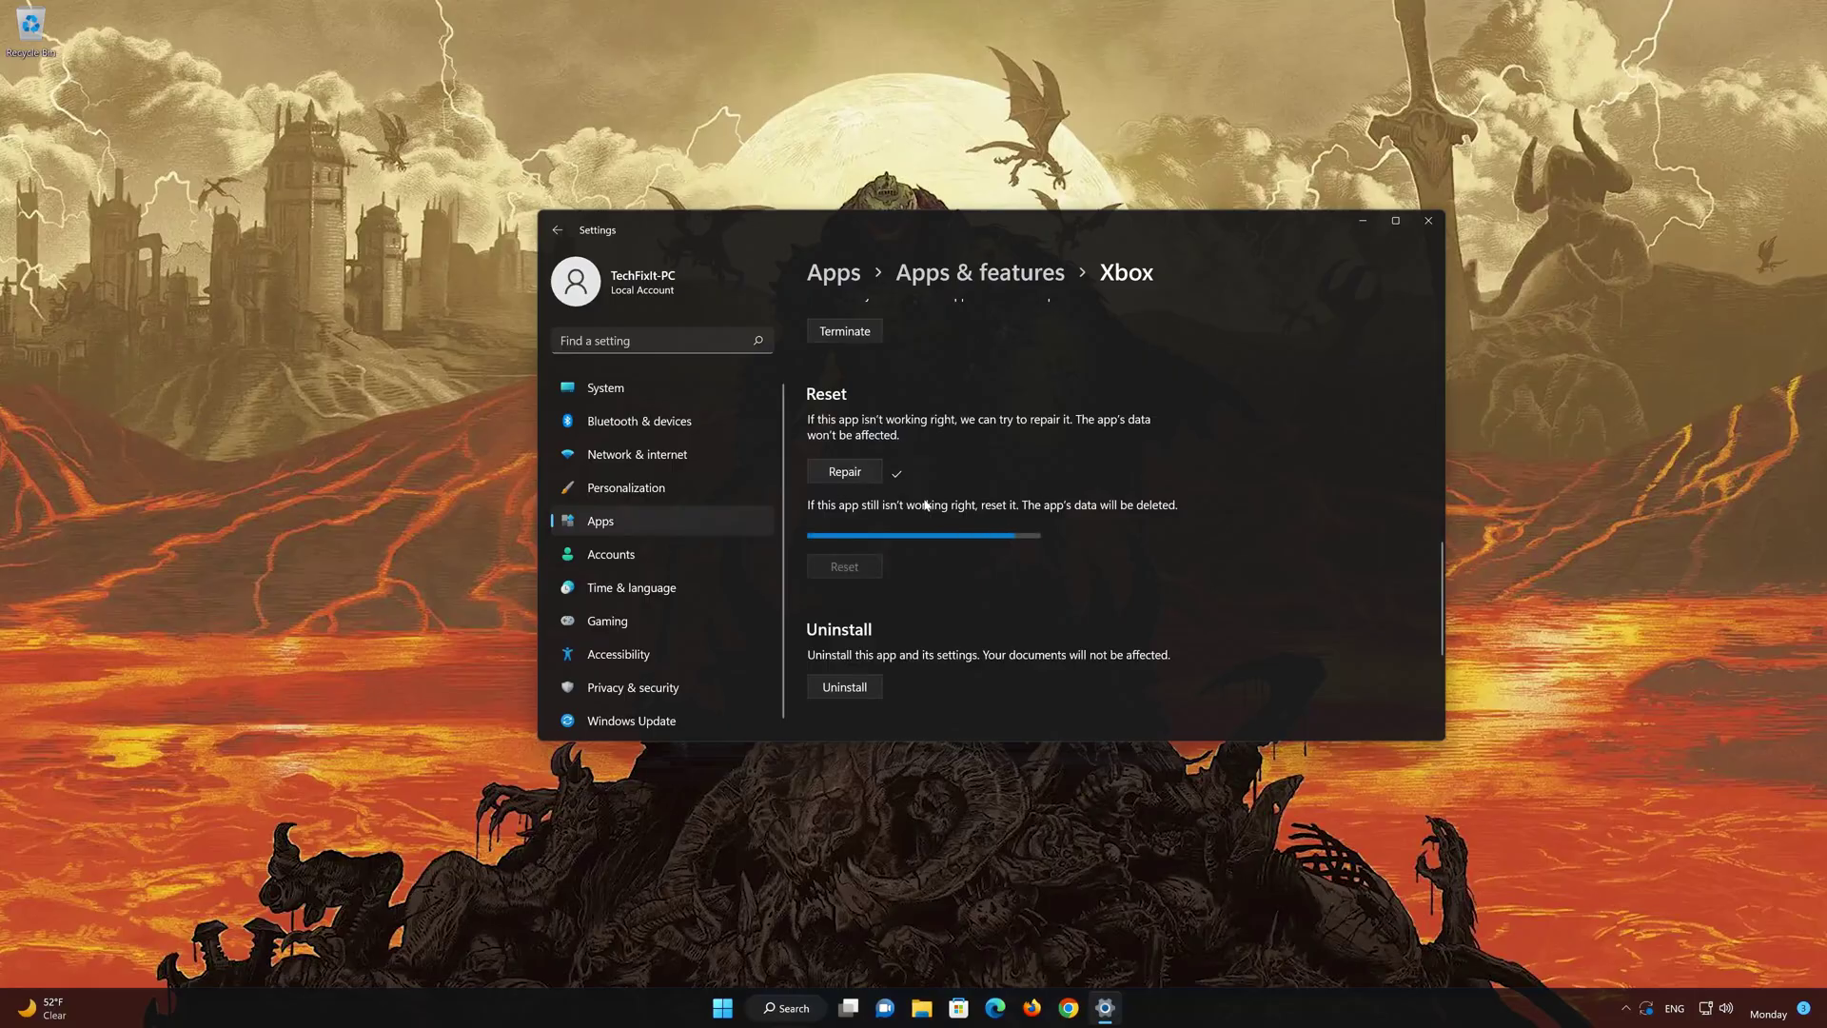
# Step: Uninstall the Xbox app from its advanced options page, confirming the removal, and close Settings
pyautogui.scroll(-2, 923, 514)
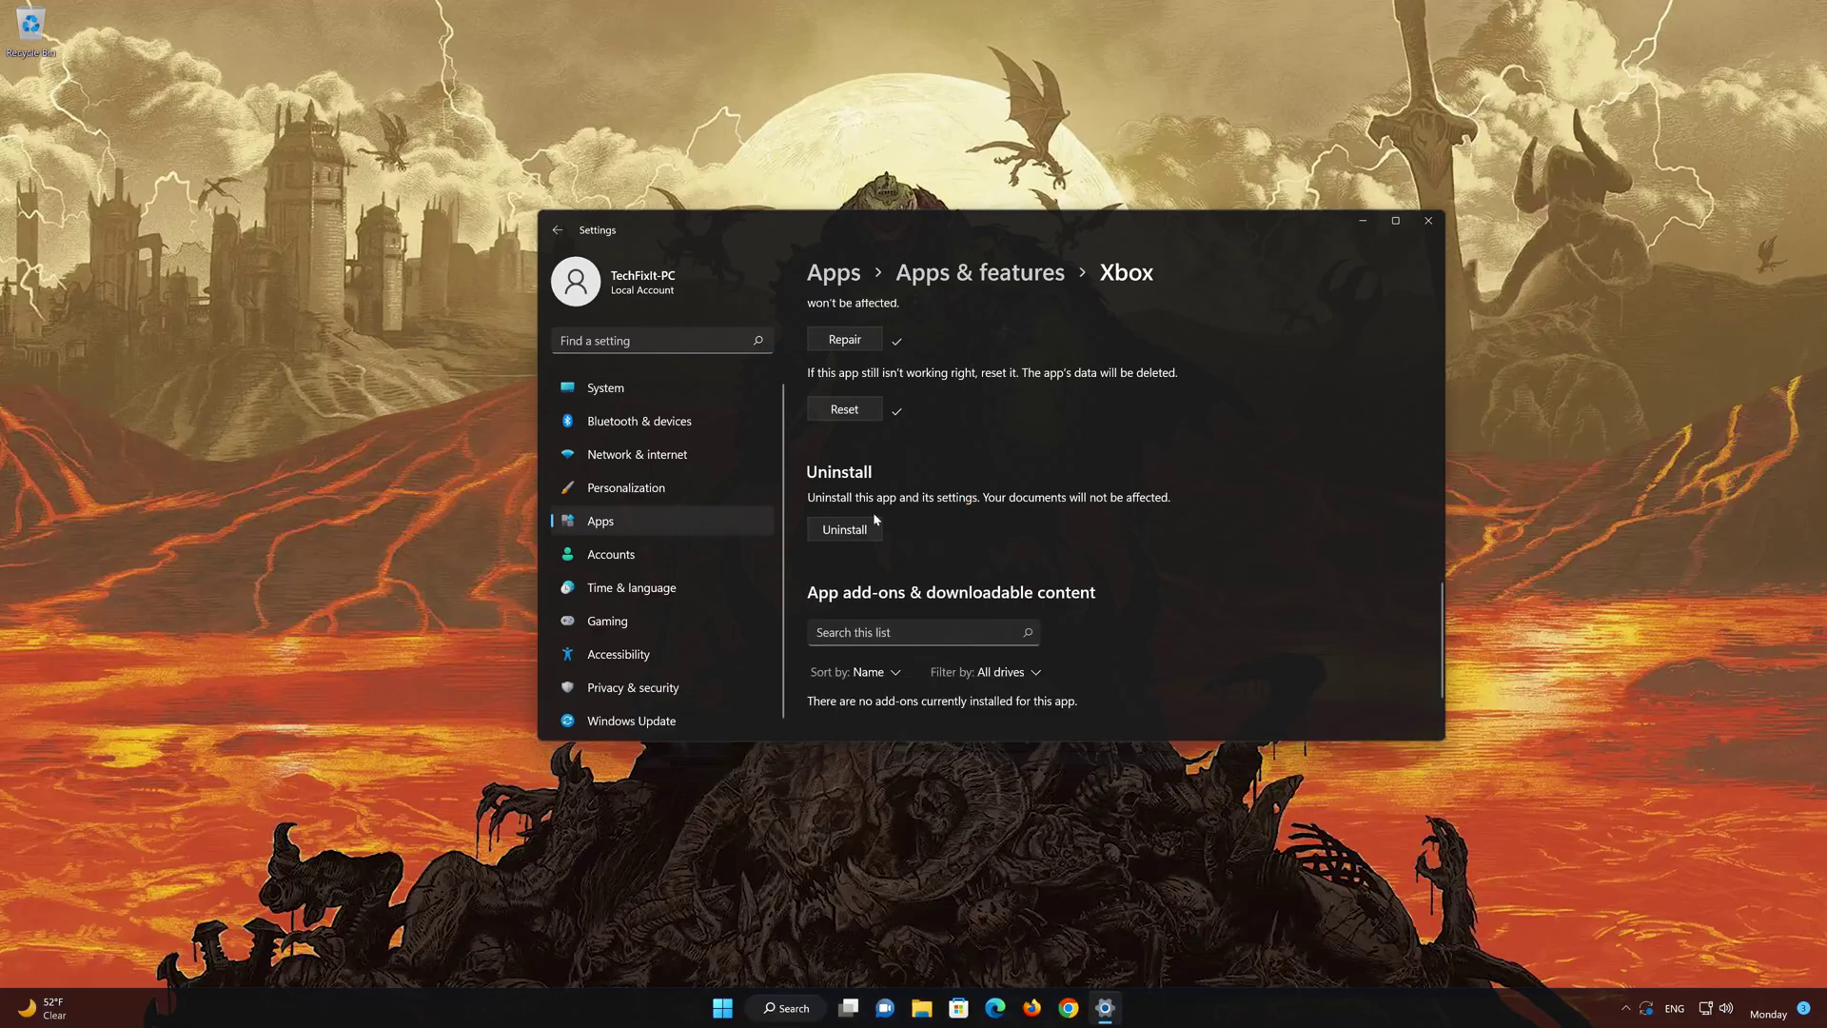
pyautogui.click(843, 533)
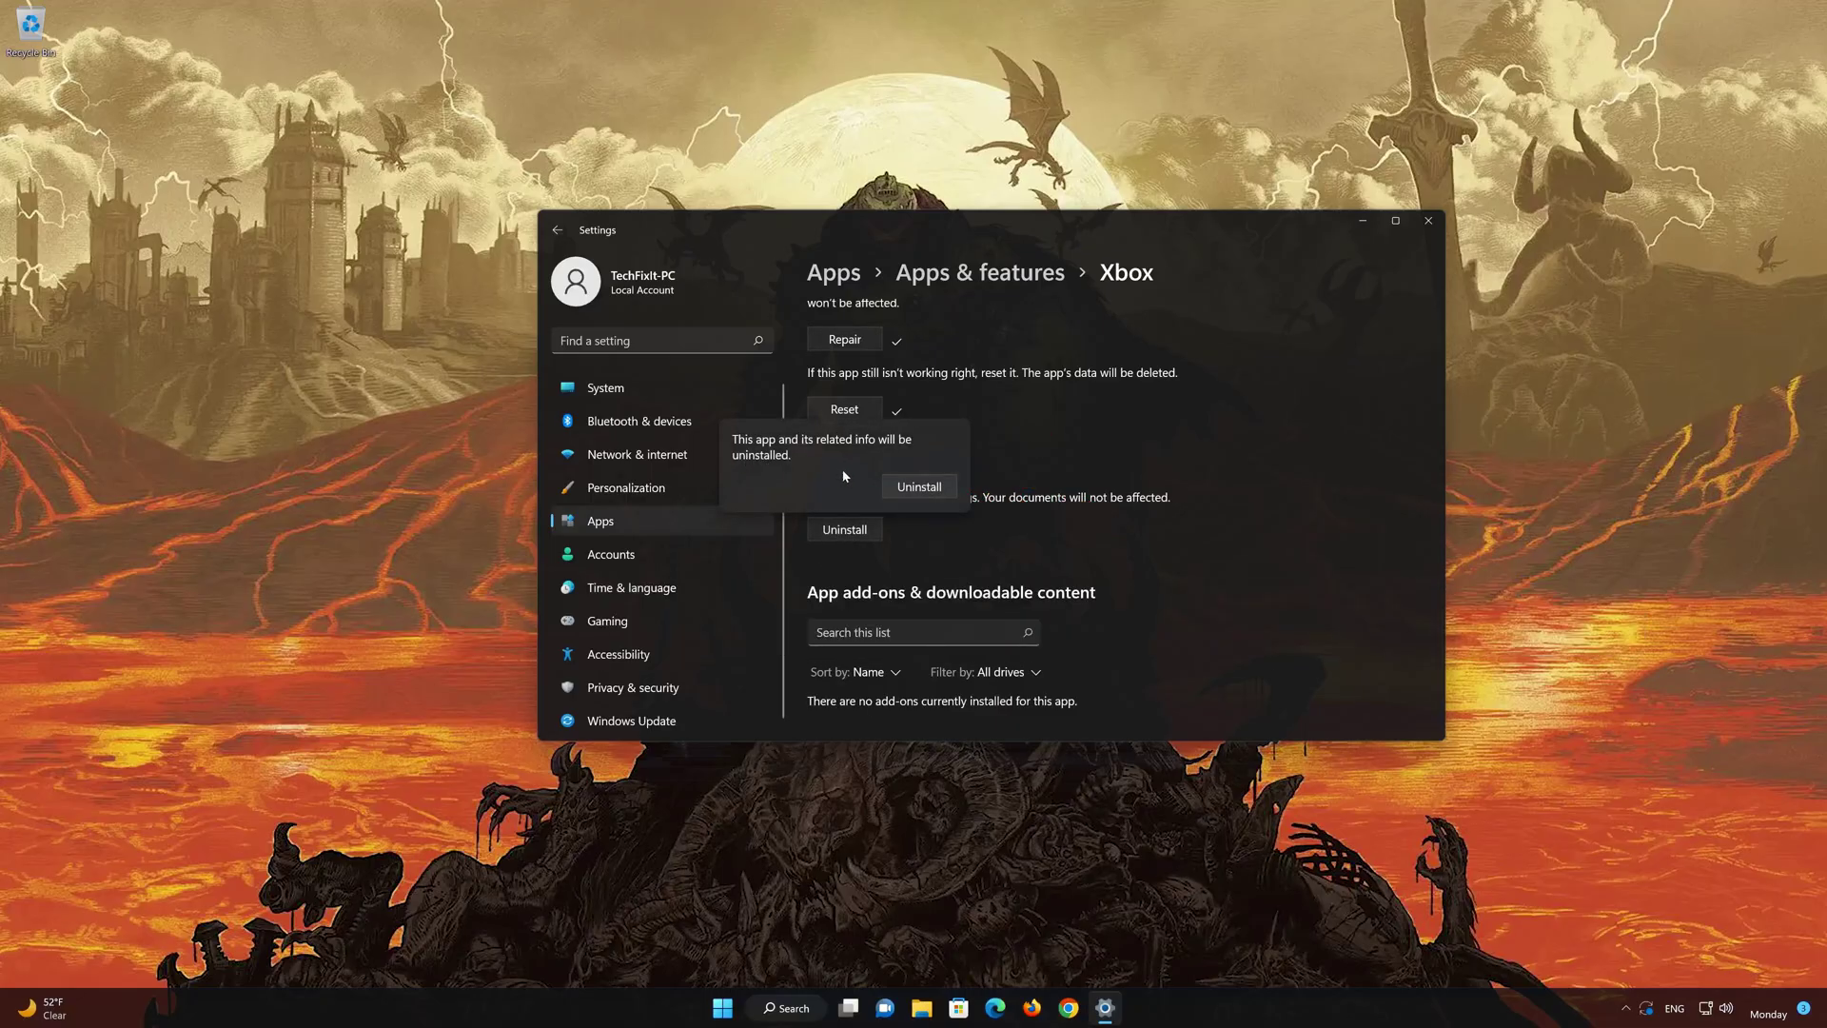
pyautogui.click(929, 491)
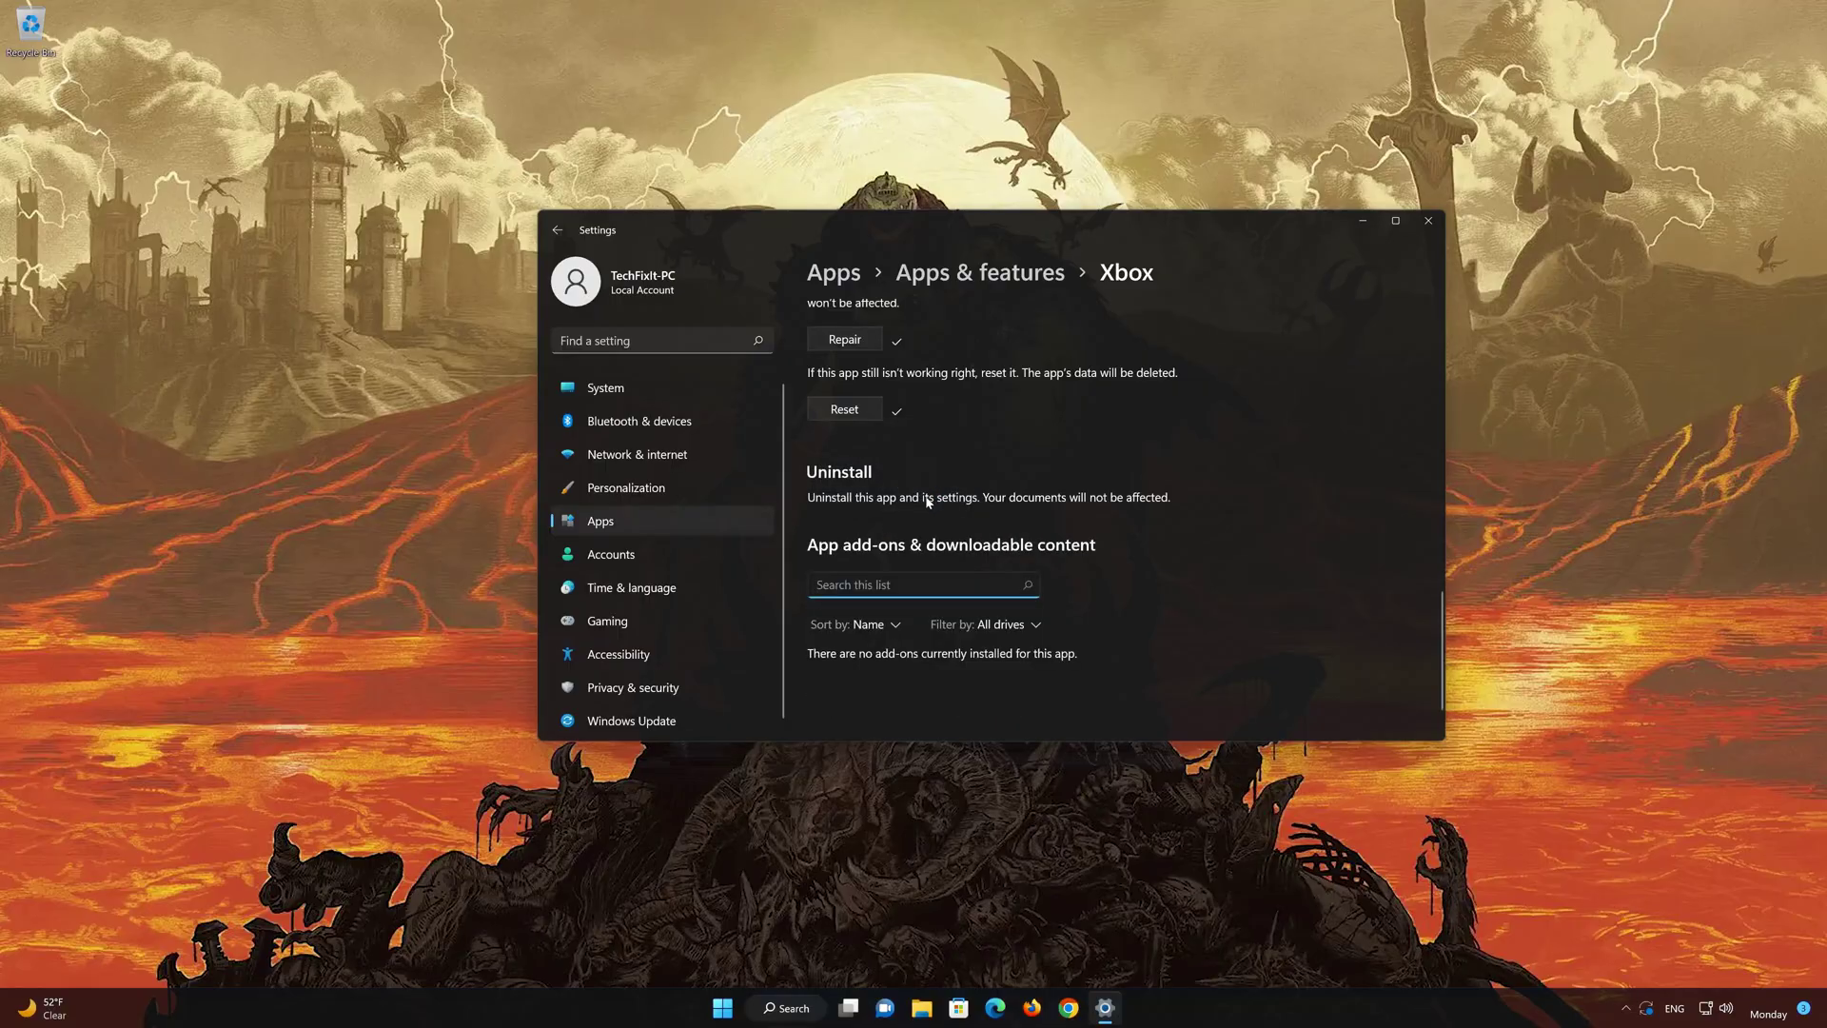
pyautogui.click(1427, 221)
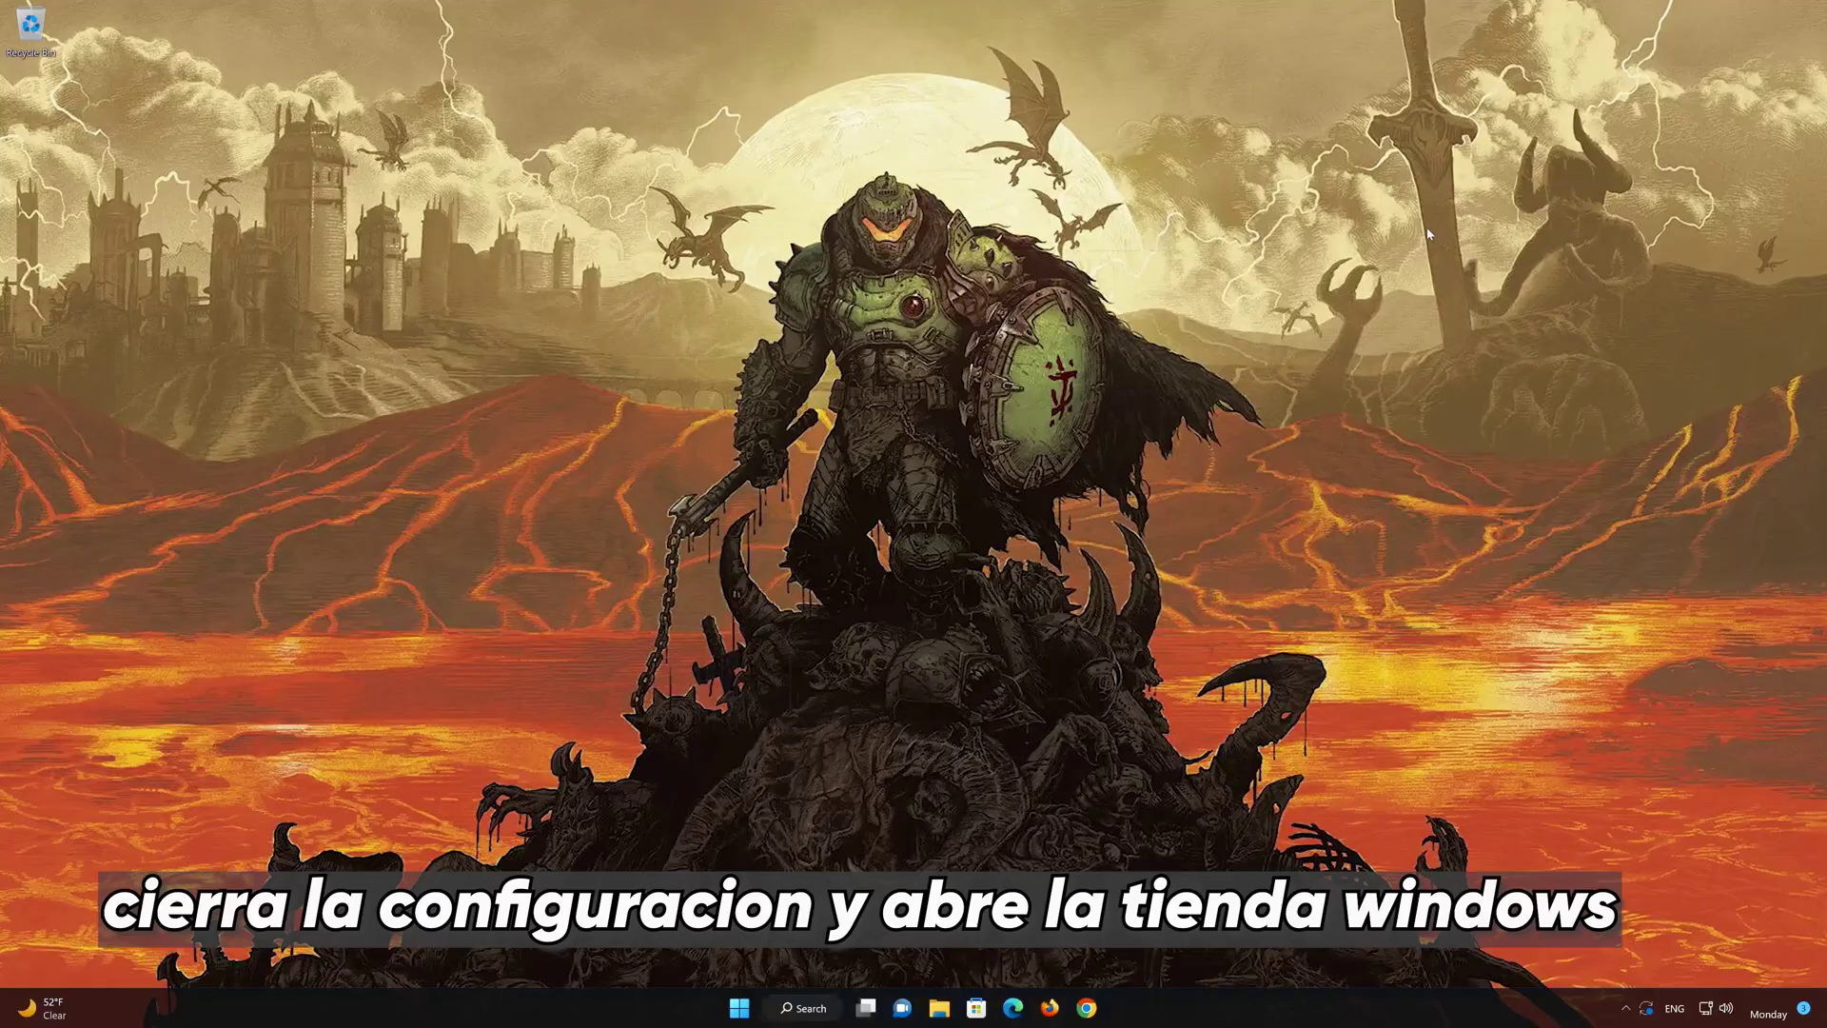
# Step: Open Microsoft Store, search for "xbox", and install the Xbox app by Microsoft Corporation
pyautogui.click(977, 1008)
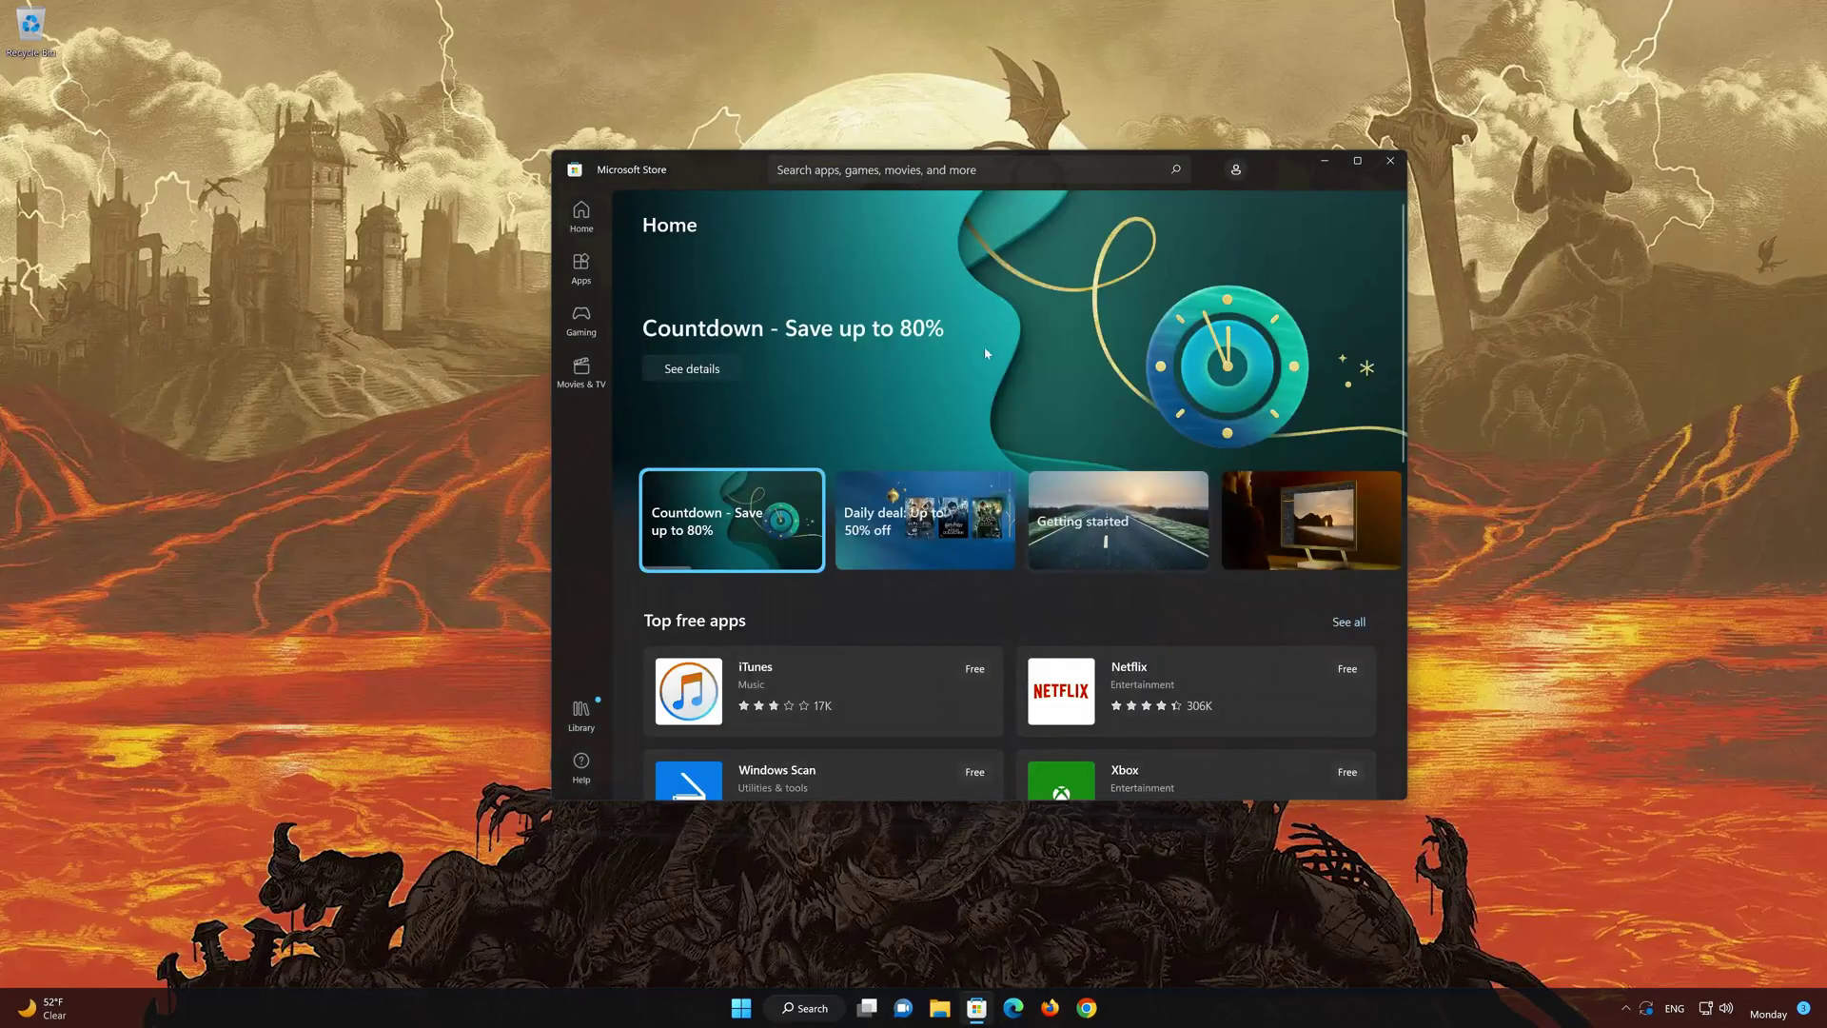
pyautogui.hotkey('ctrl', 'f')
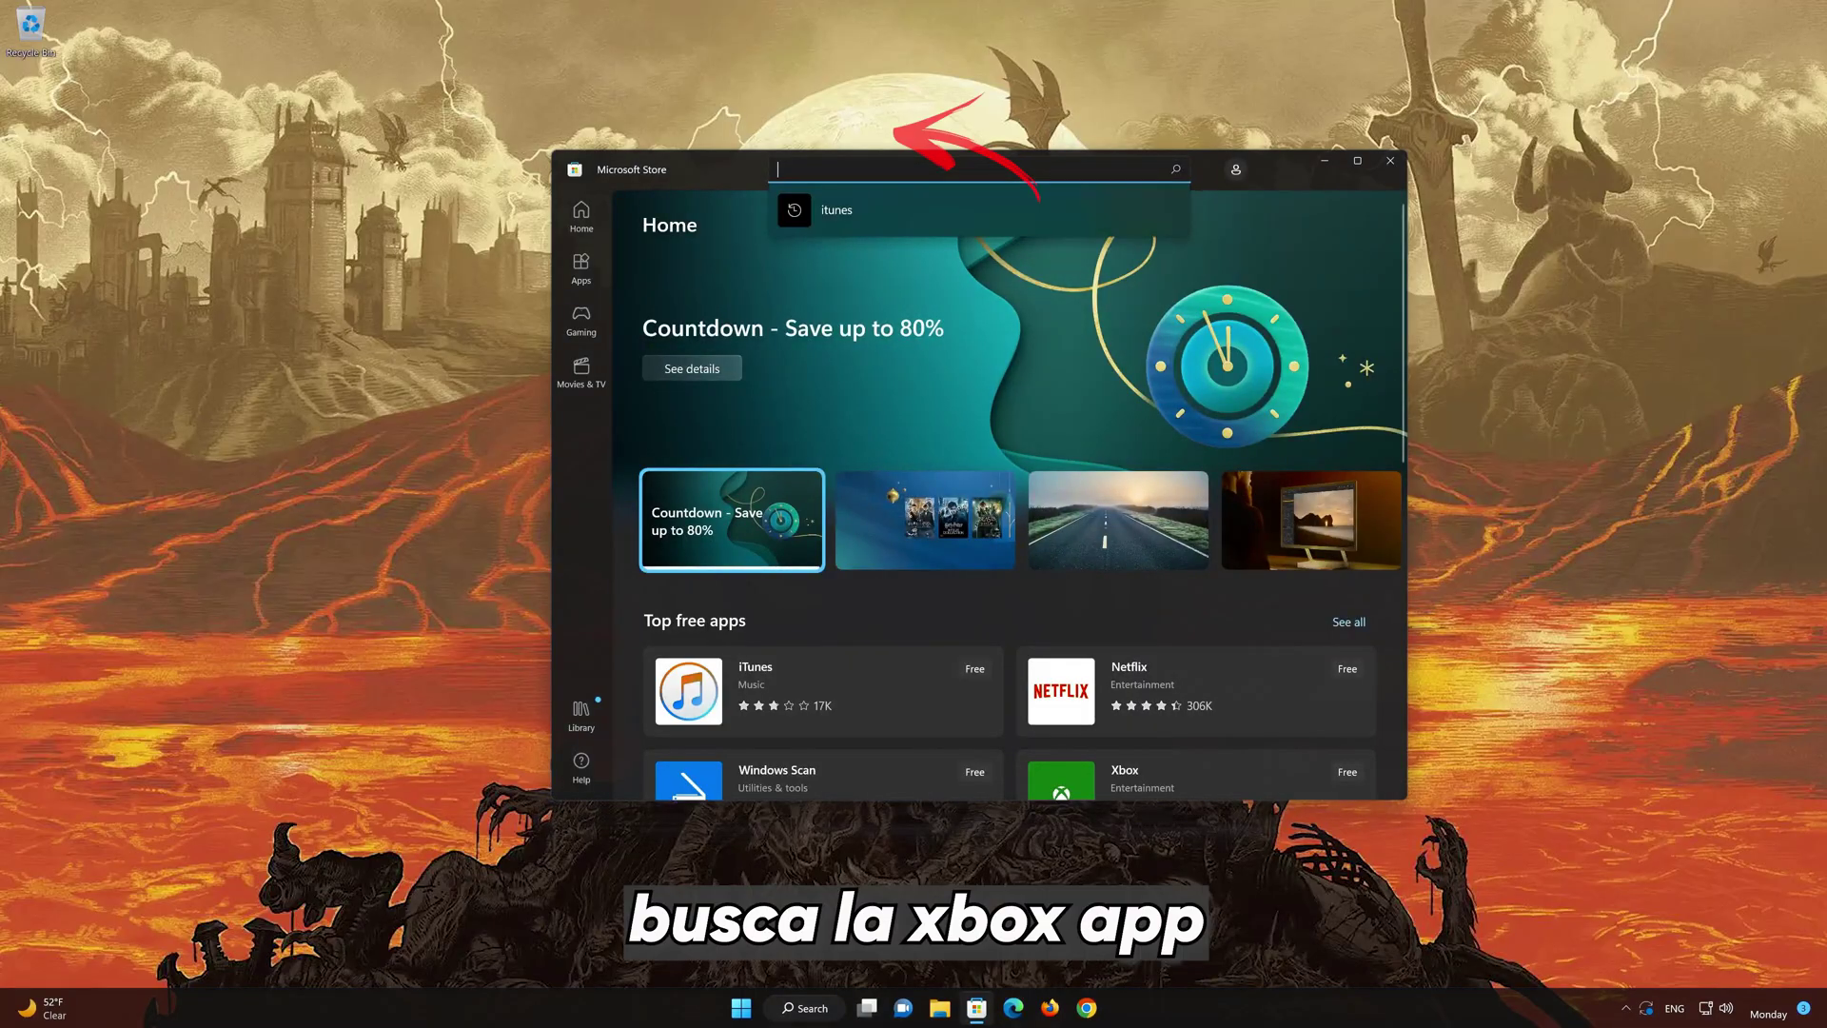
pyautogui.write('xbox')
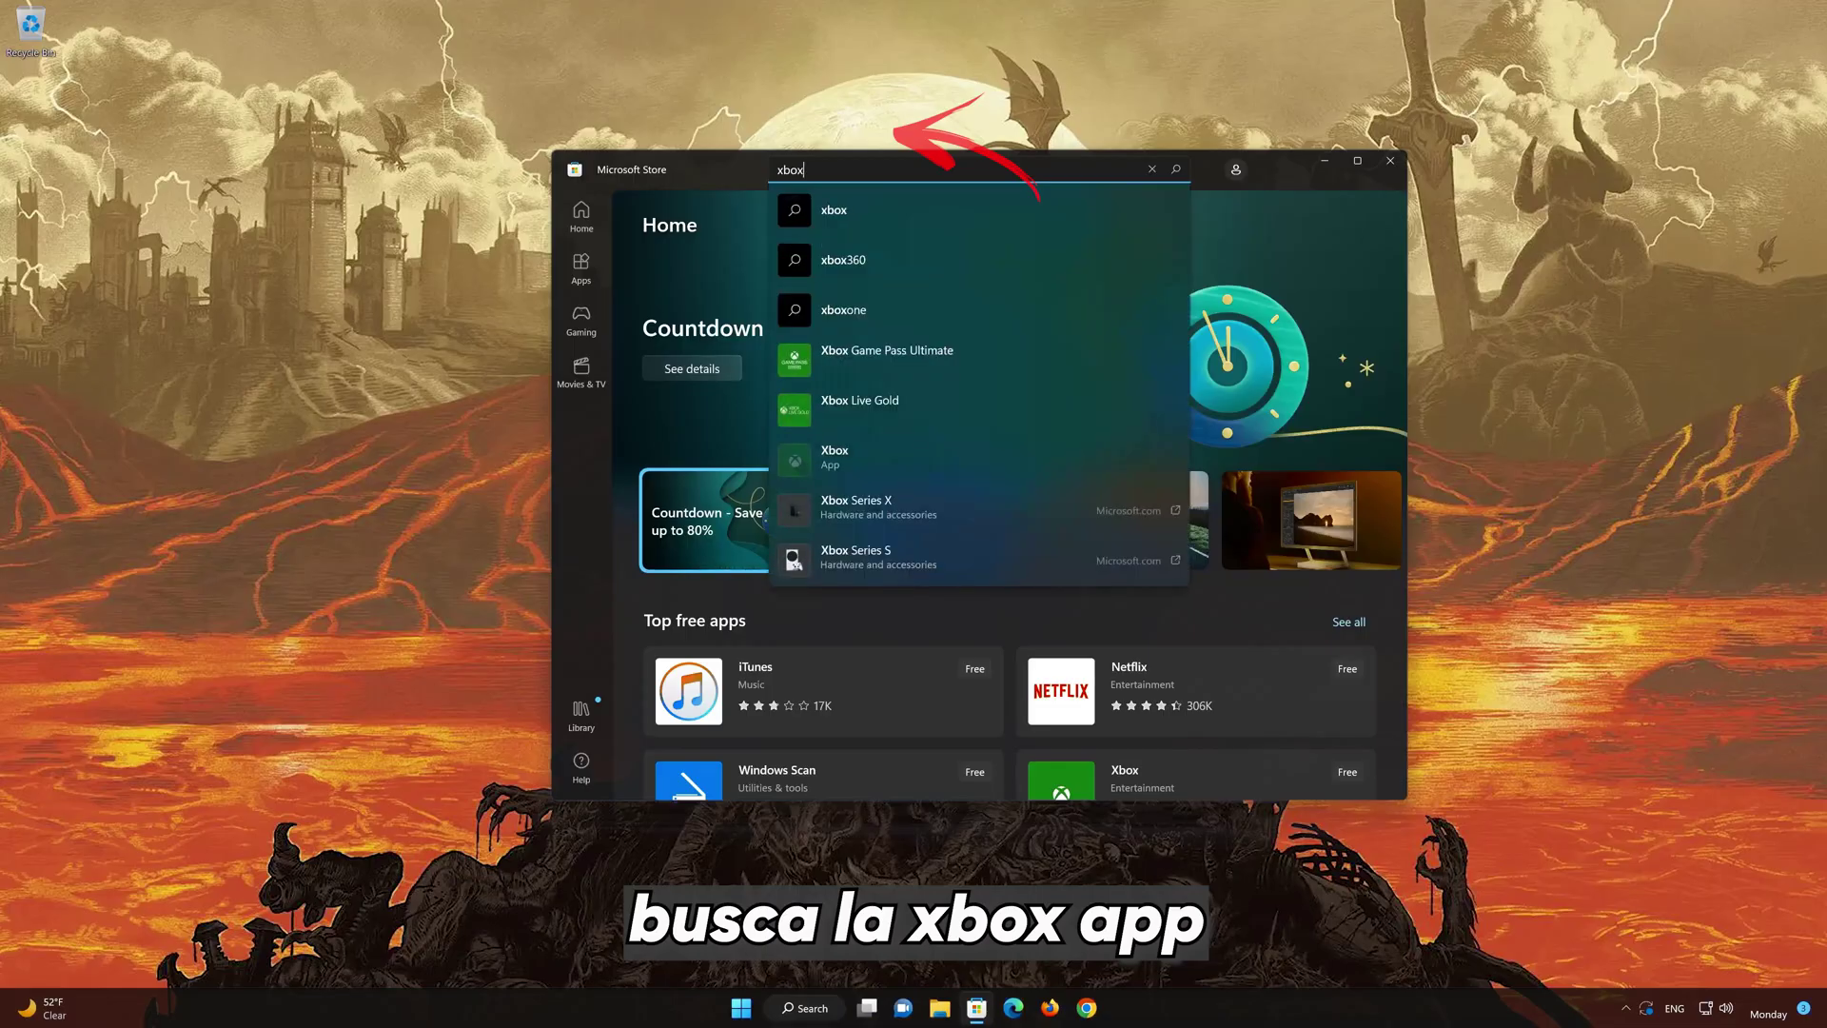
pyautogui.click(866, 459)
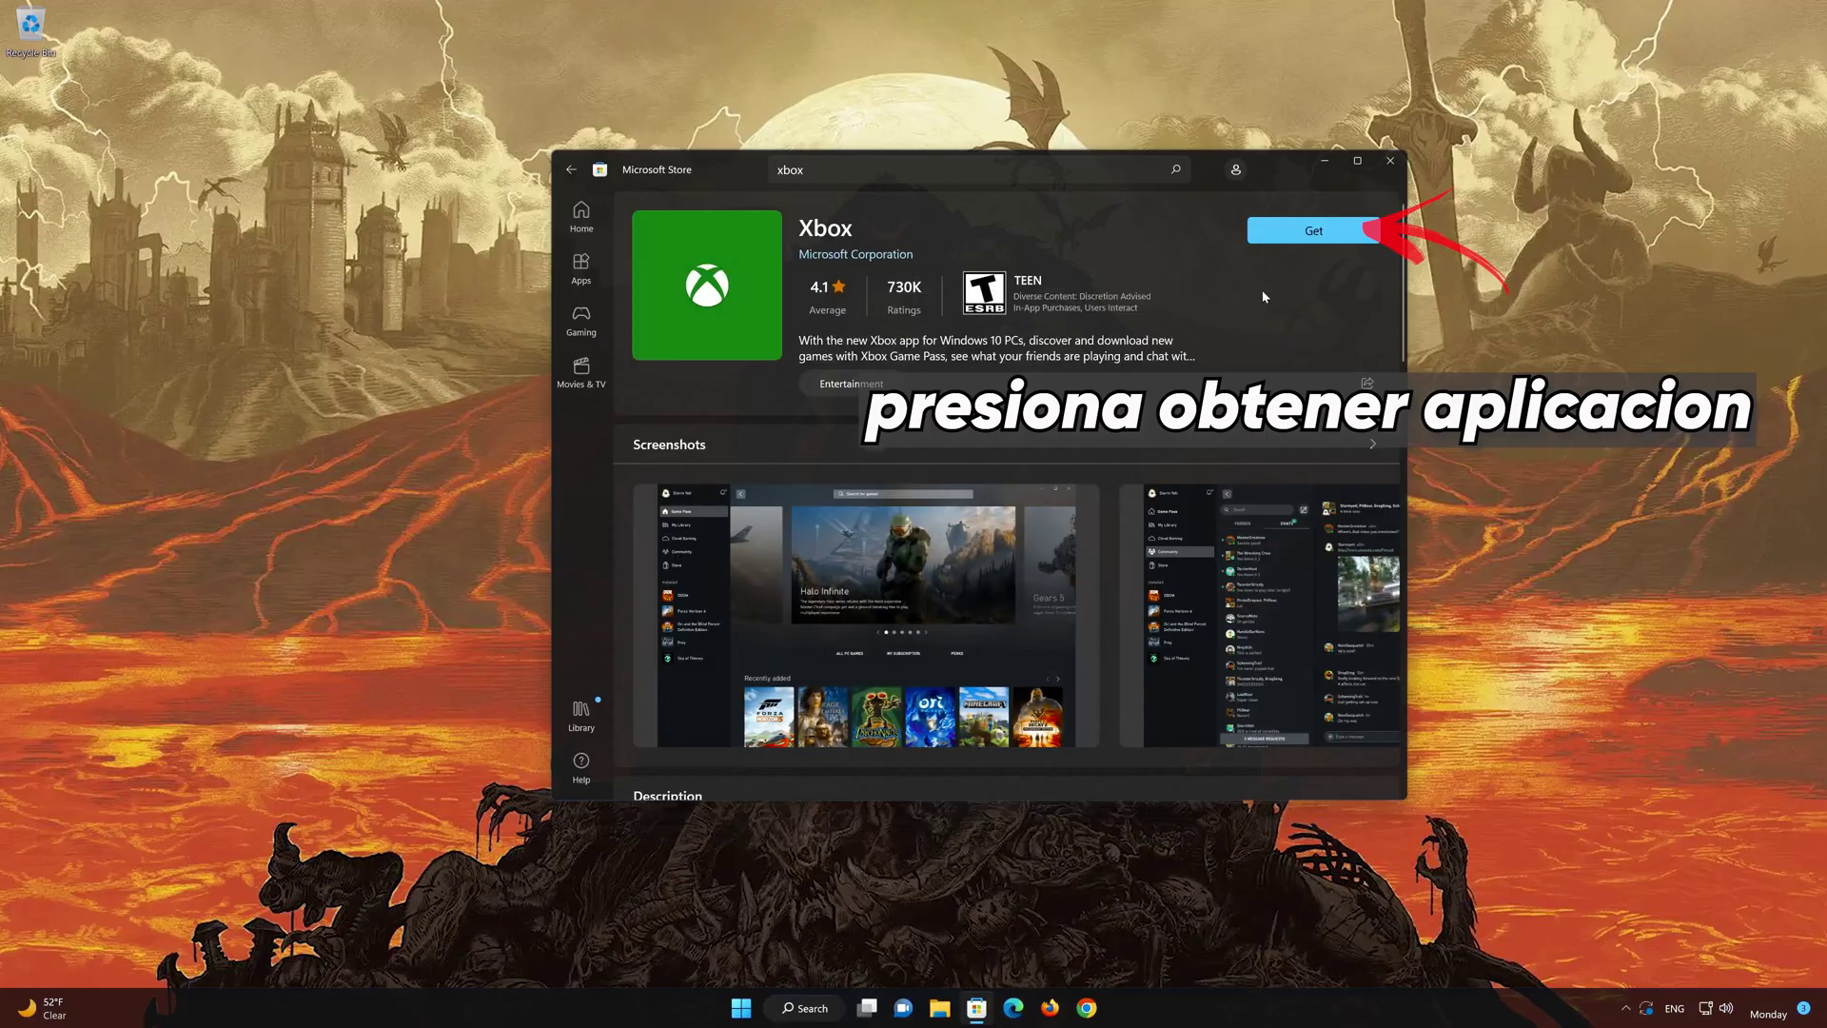
pyautogui.click(1303, 242)
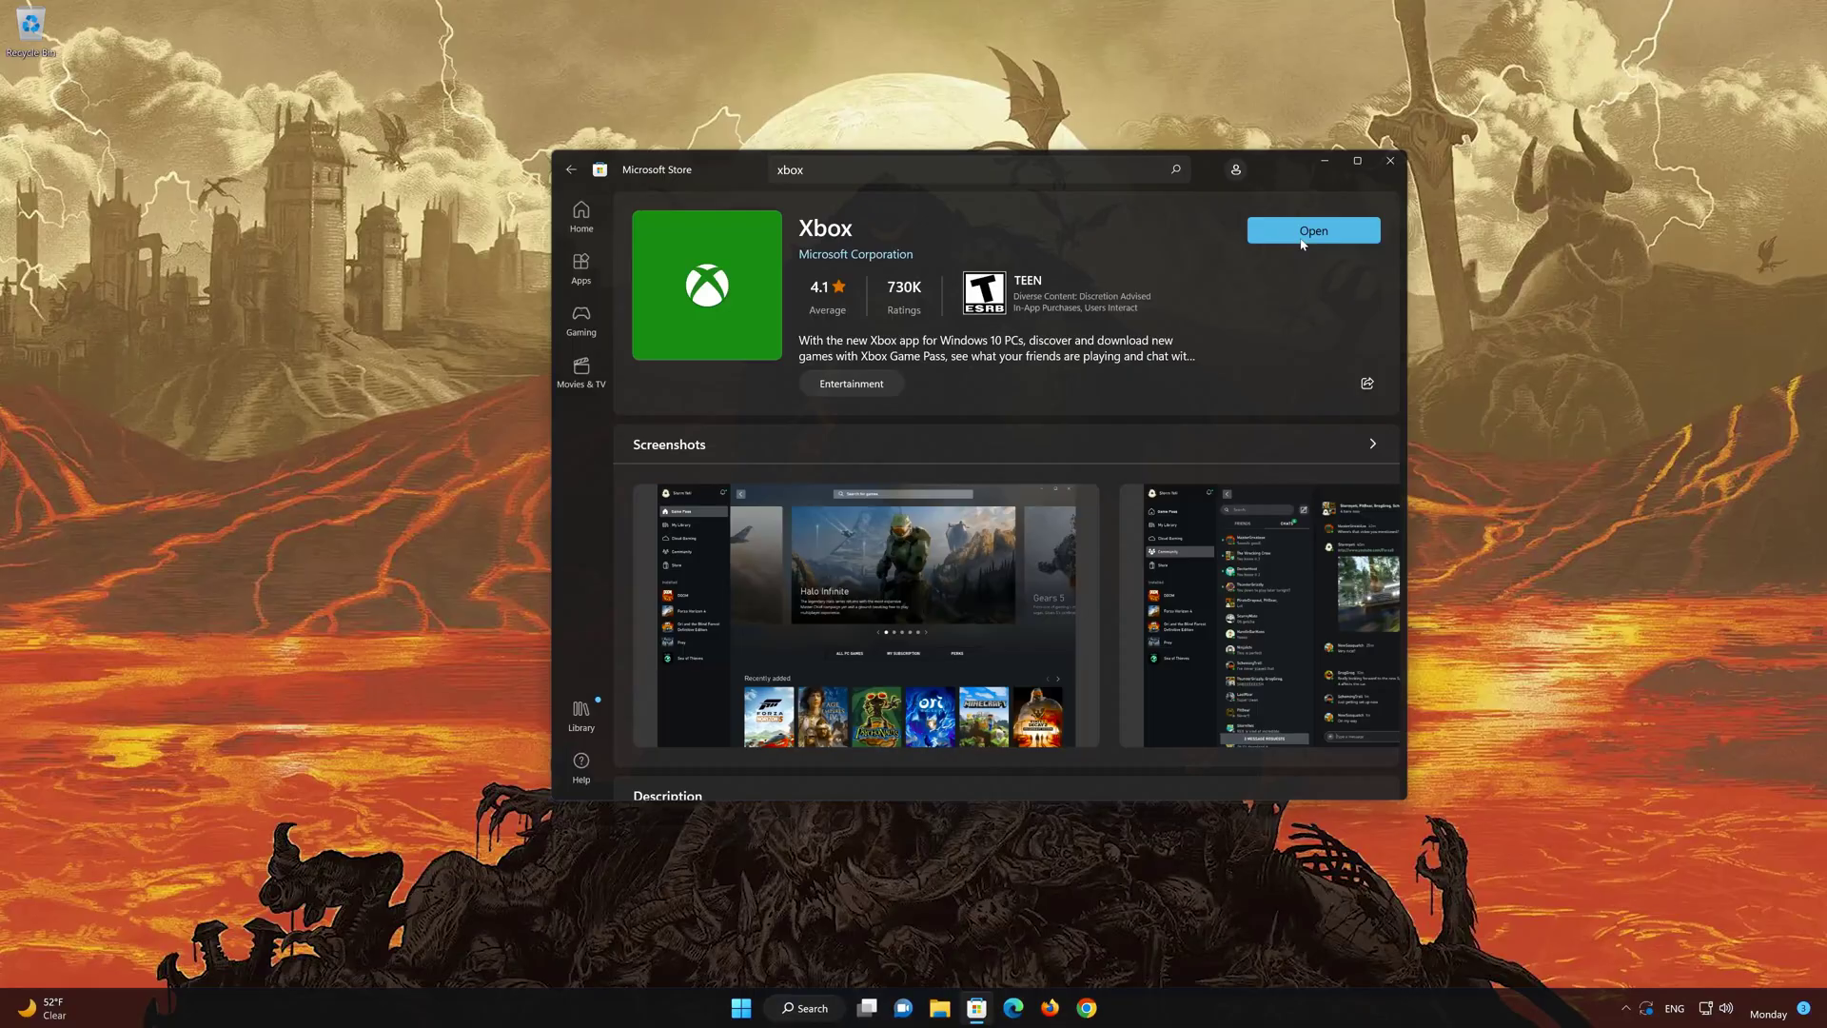
# Step: Launch the reinstalled Xbox app to check its Game Pass catalog, closing the app and Microsoft Store when done
pyautogui.click(1318, 240)
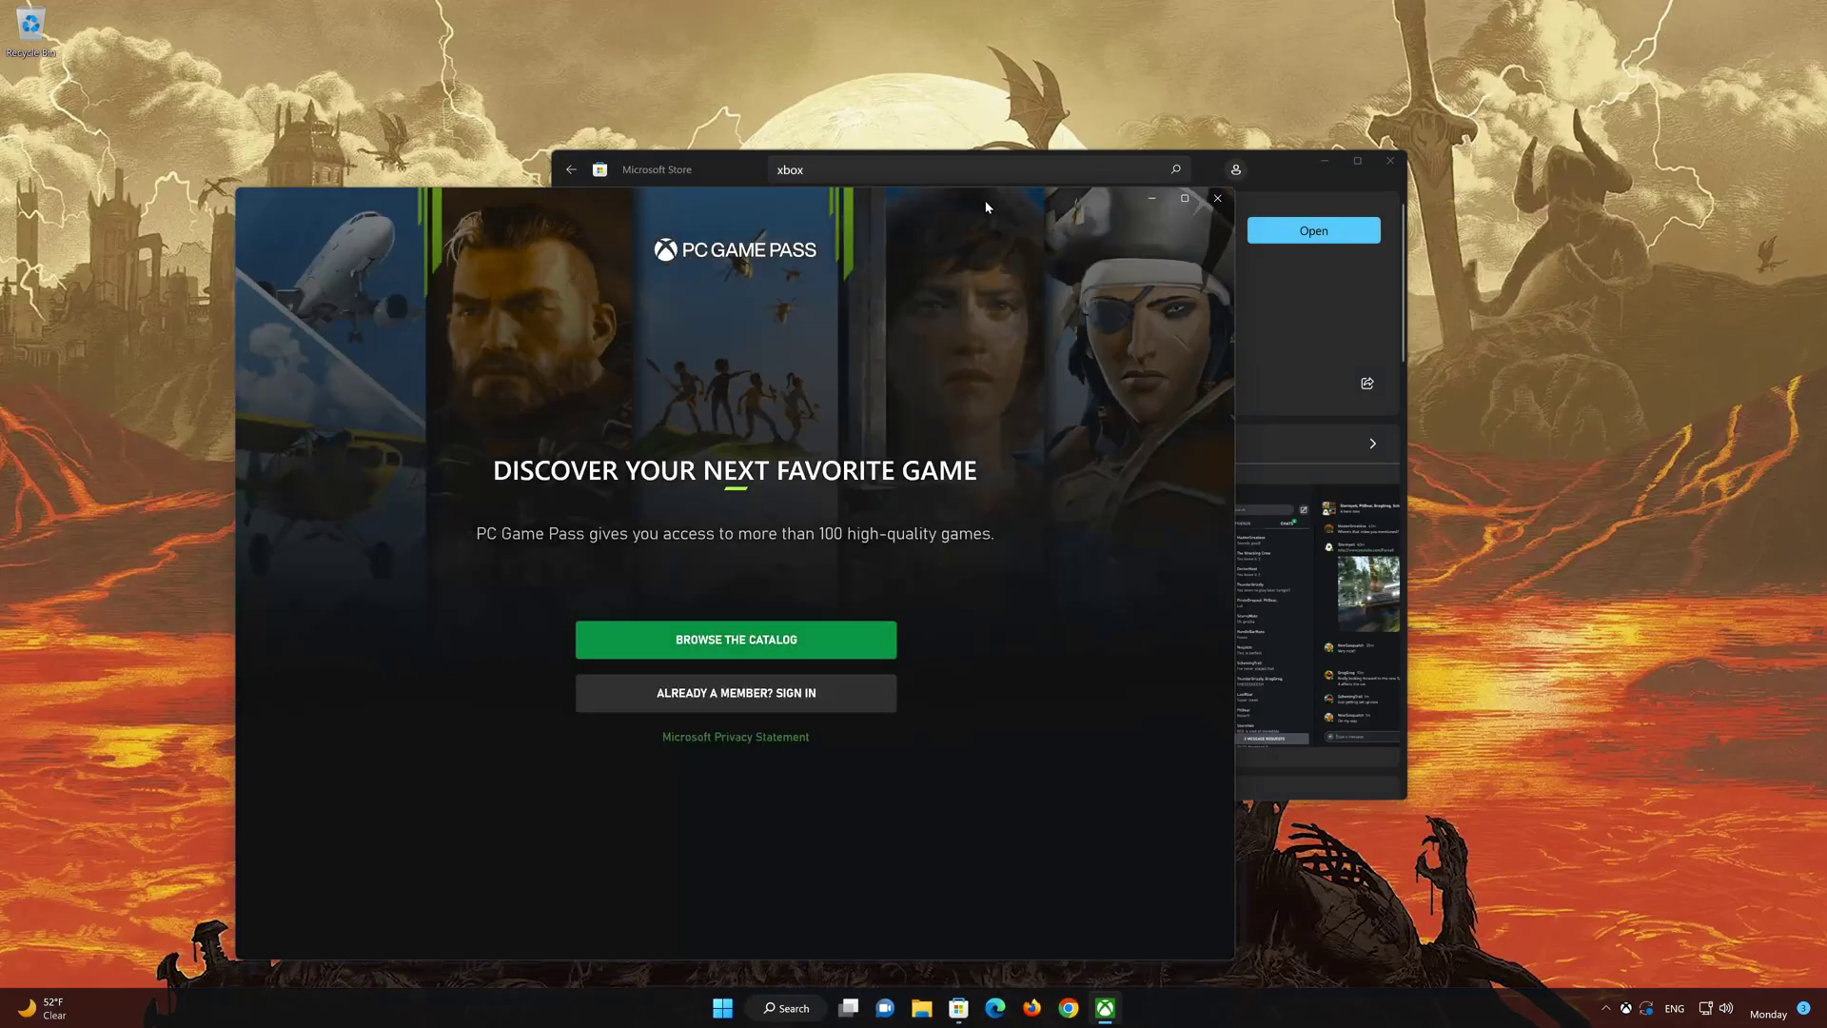
pyautogui.moveTo(985, 199); pyautogui.dragTo(1221, 122)
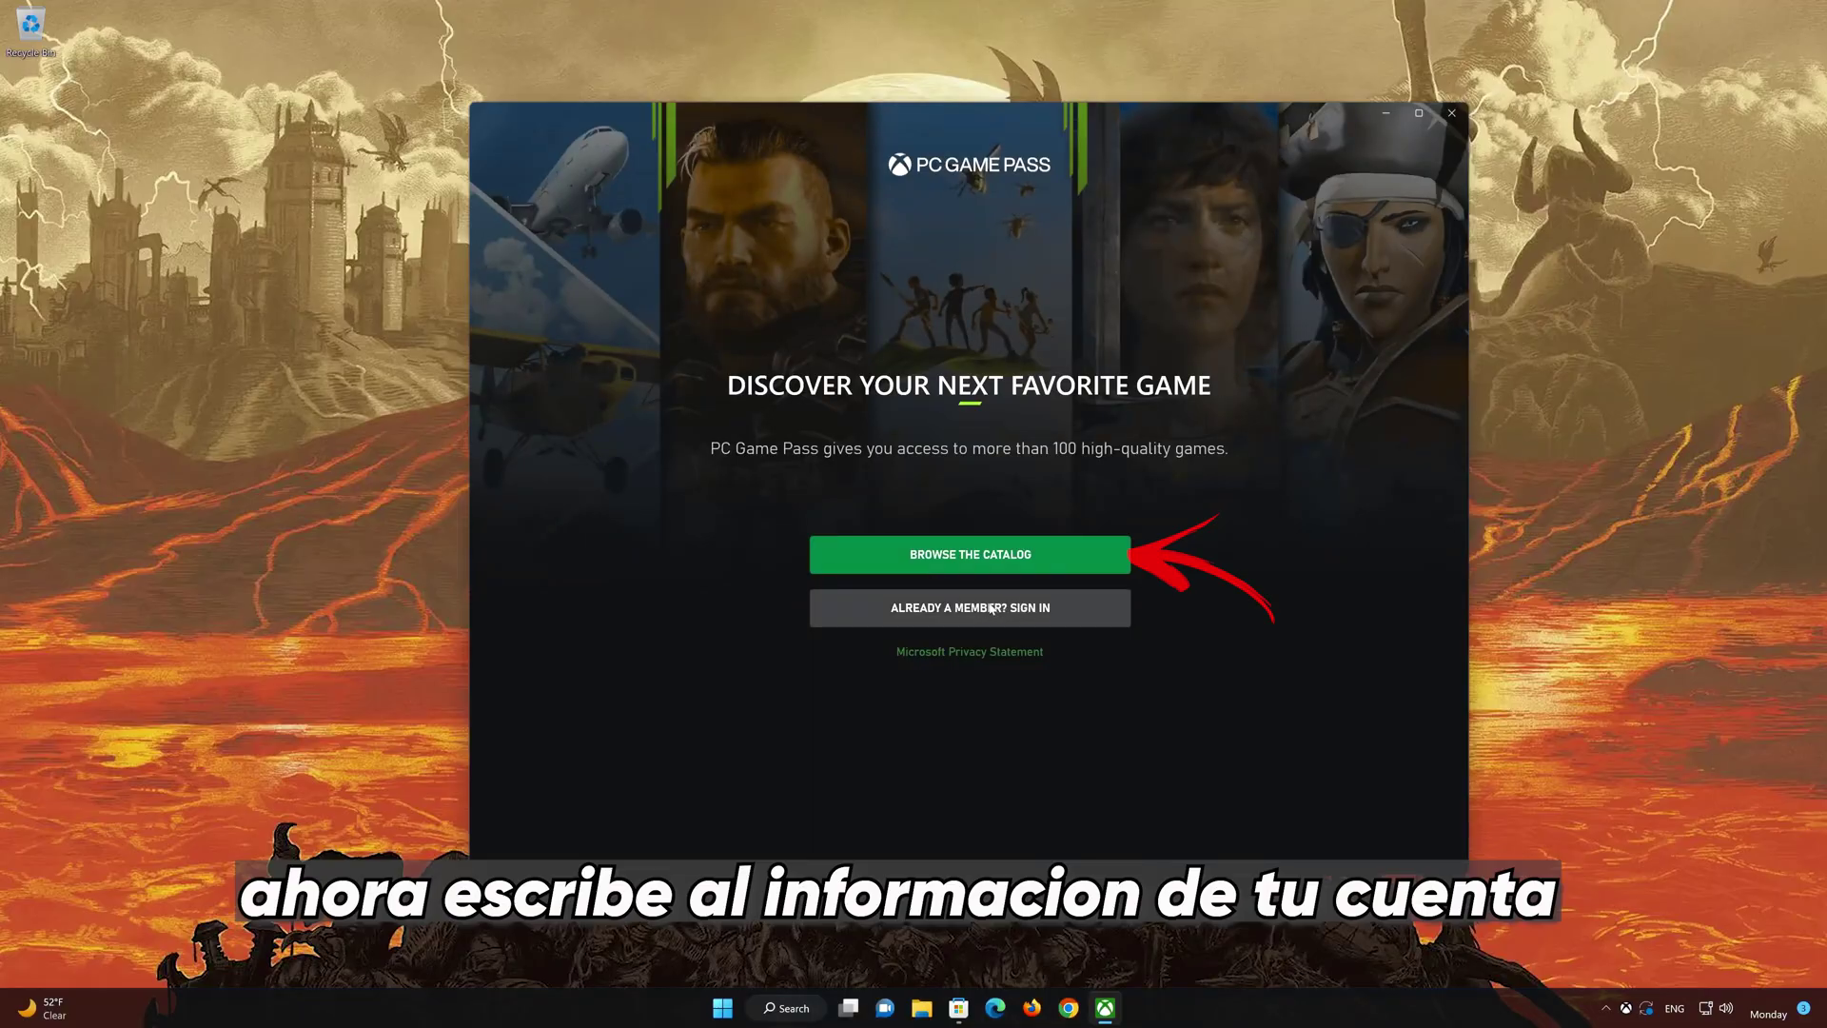
pyautogui.click(1012, 556)
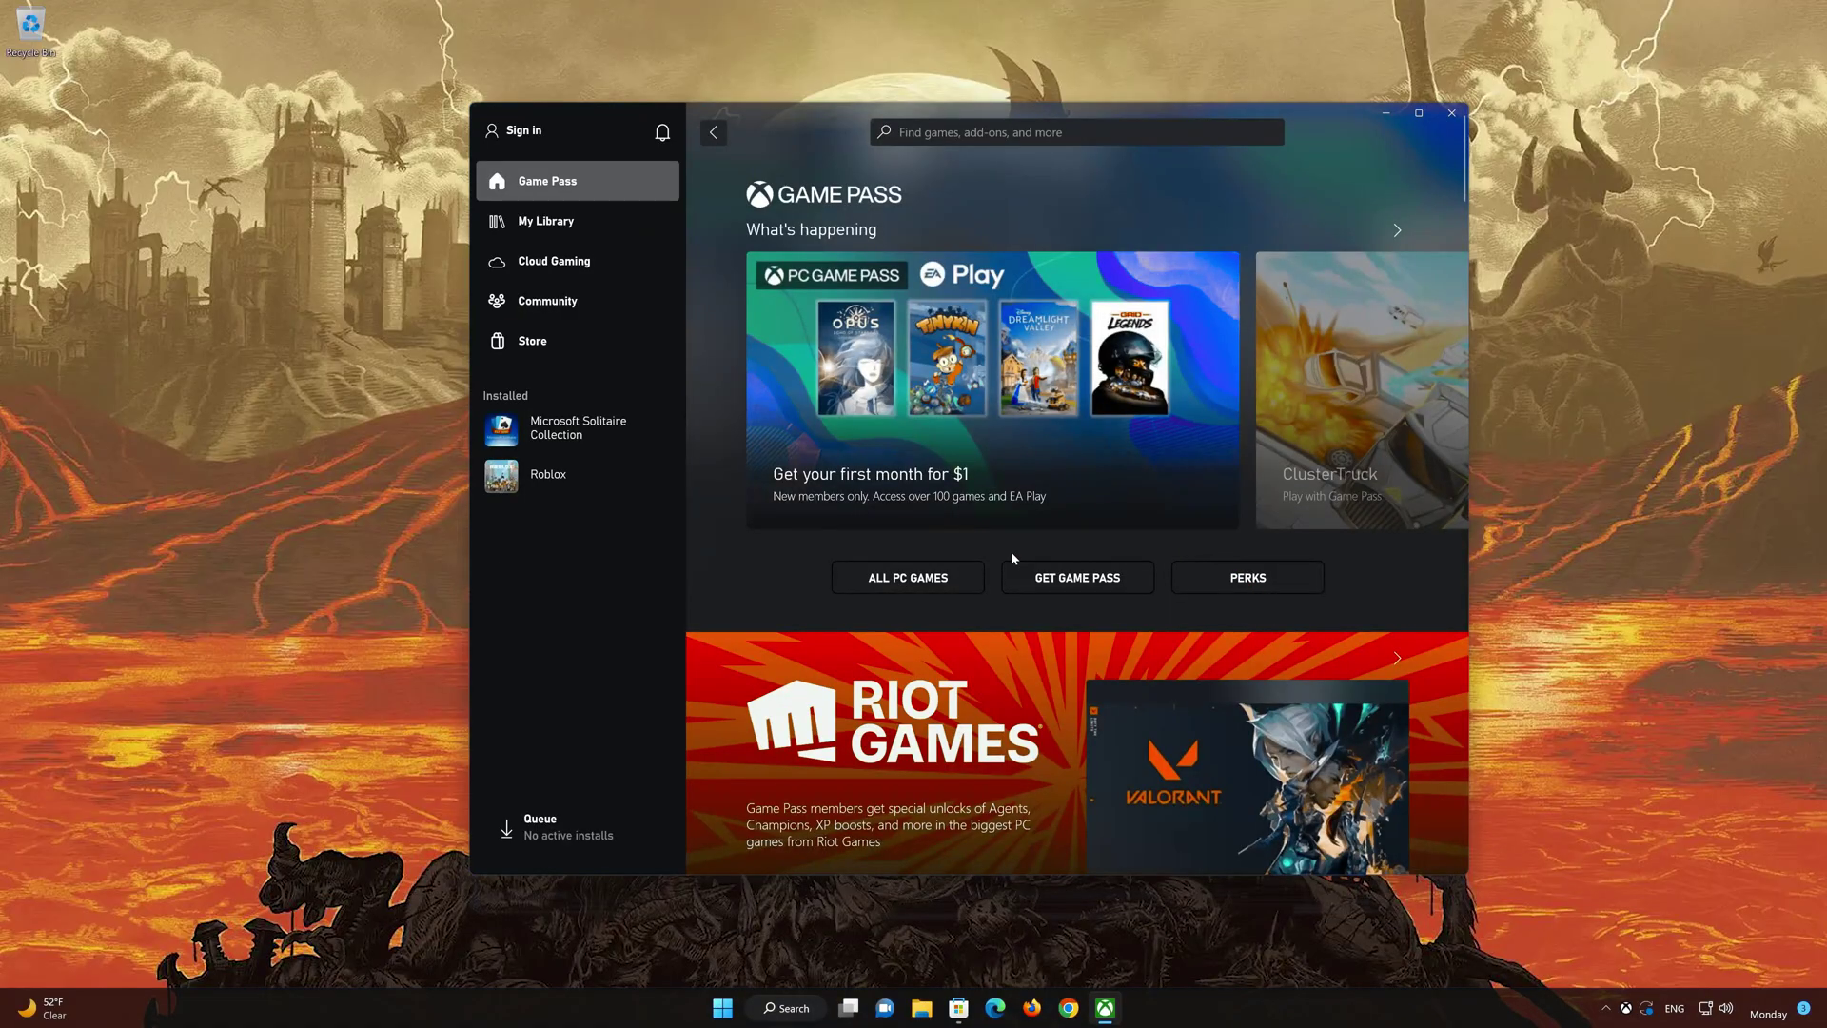
pyautogui.scroll(-10, 1013, 558)
pyautogui.scroll(-5, 1013, 557)
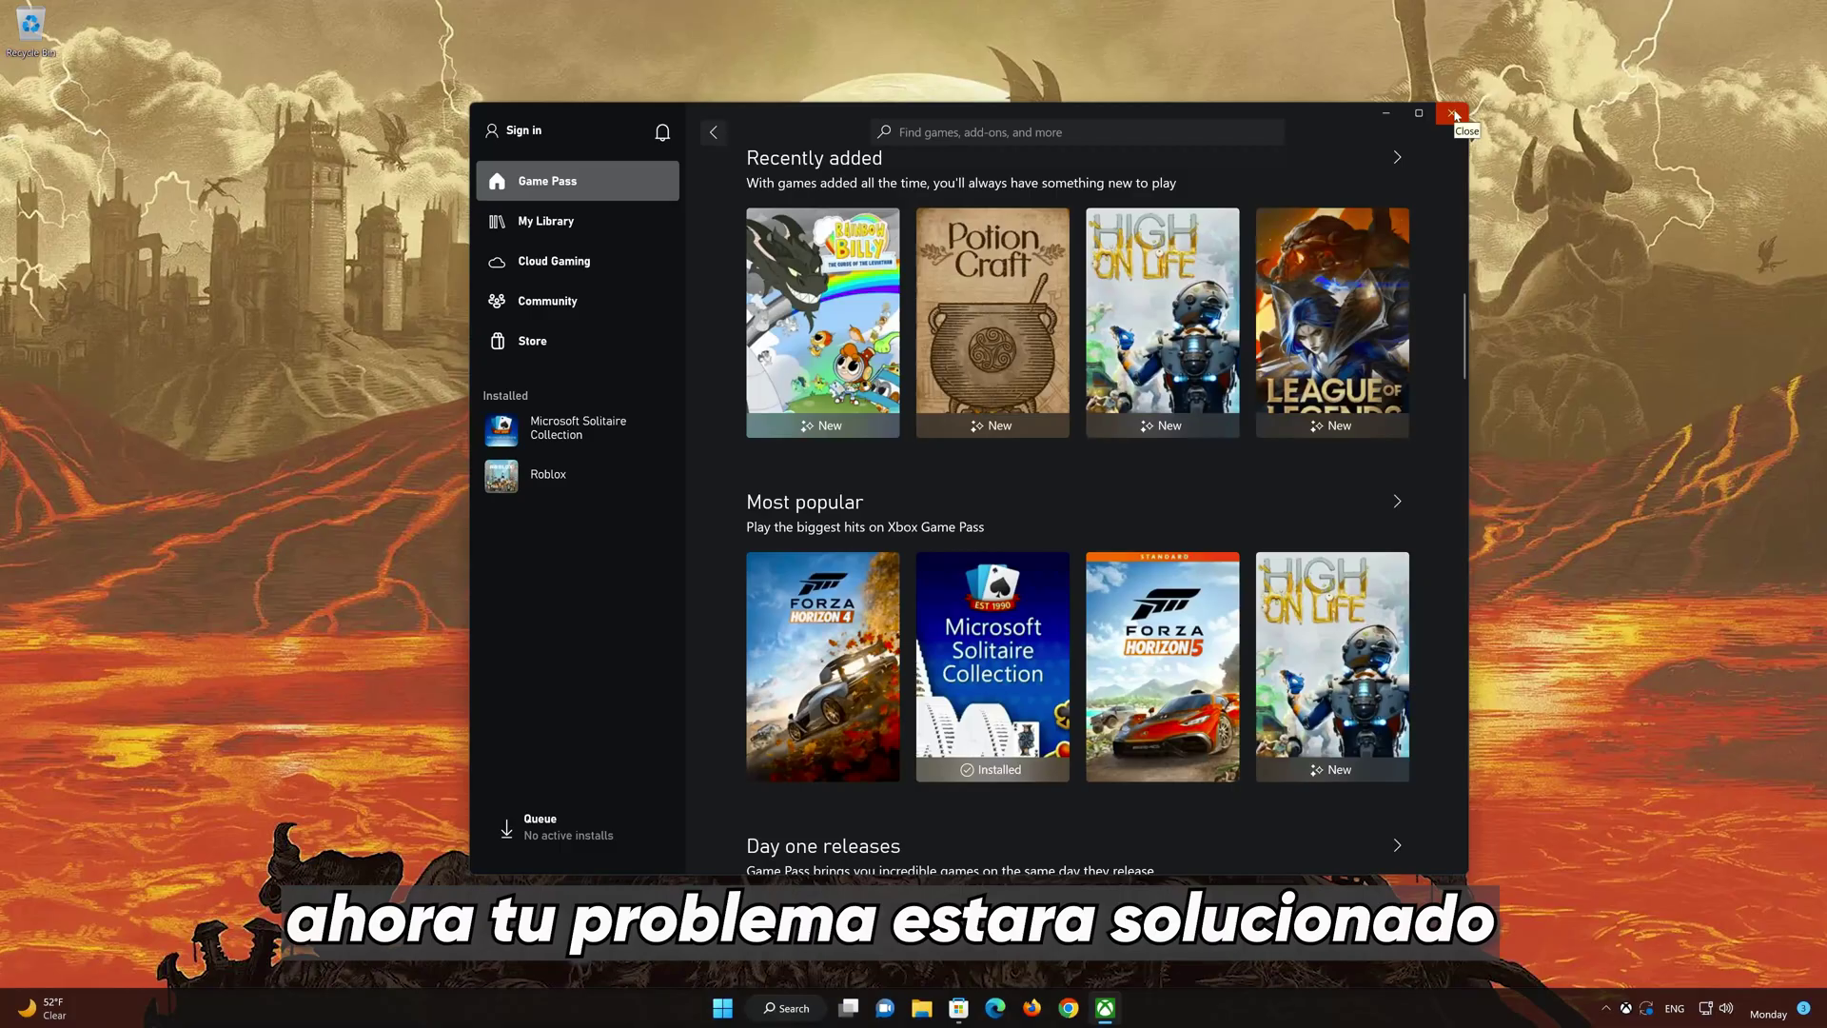
pyautogui.click(1453, 113)
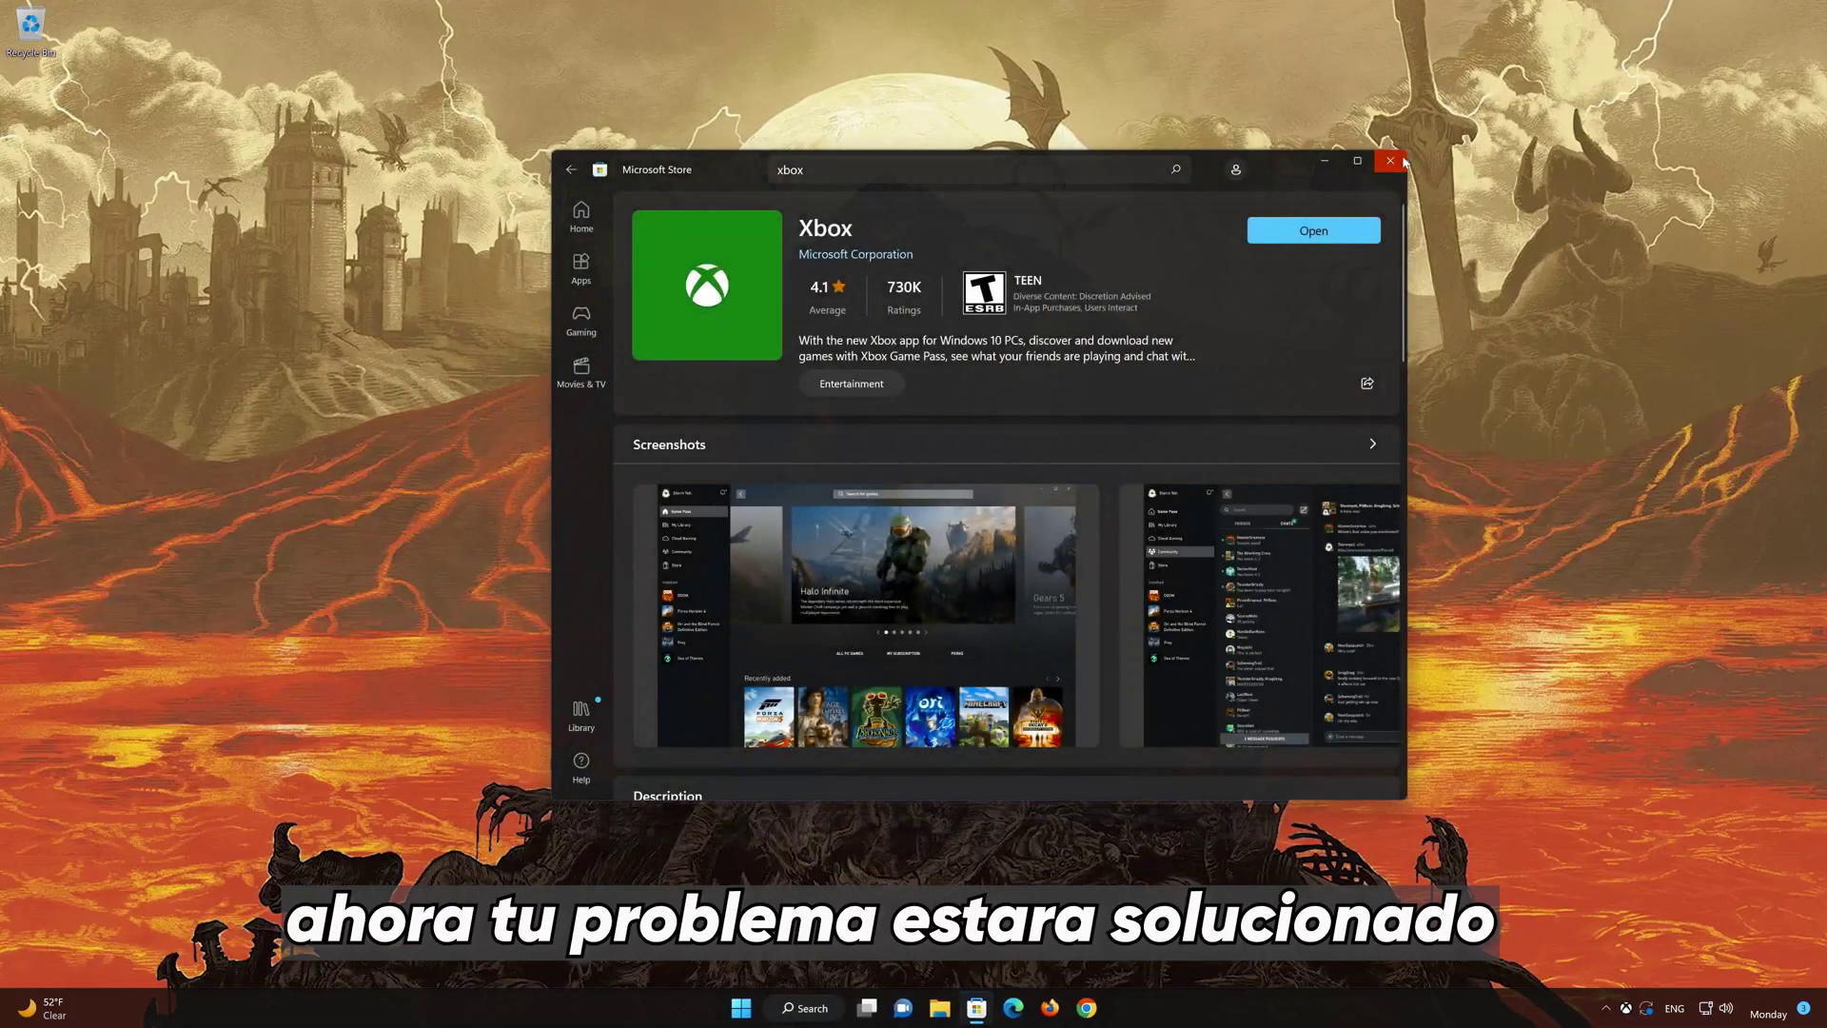
pyautogui.click(1404, 162)
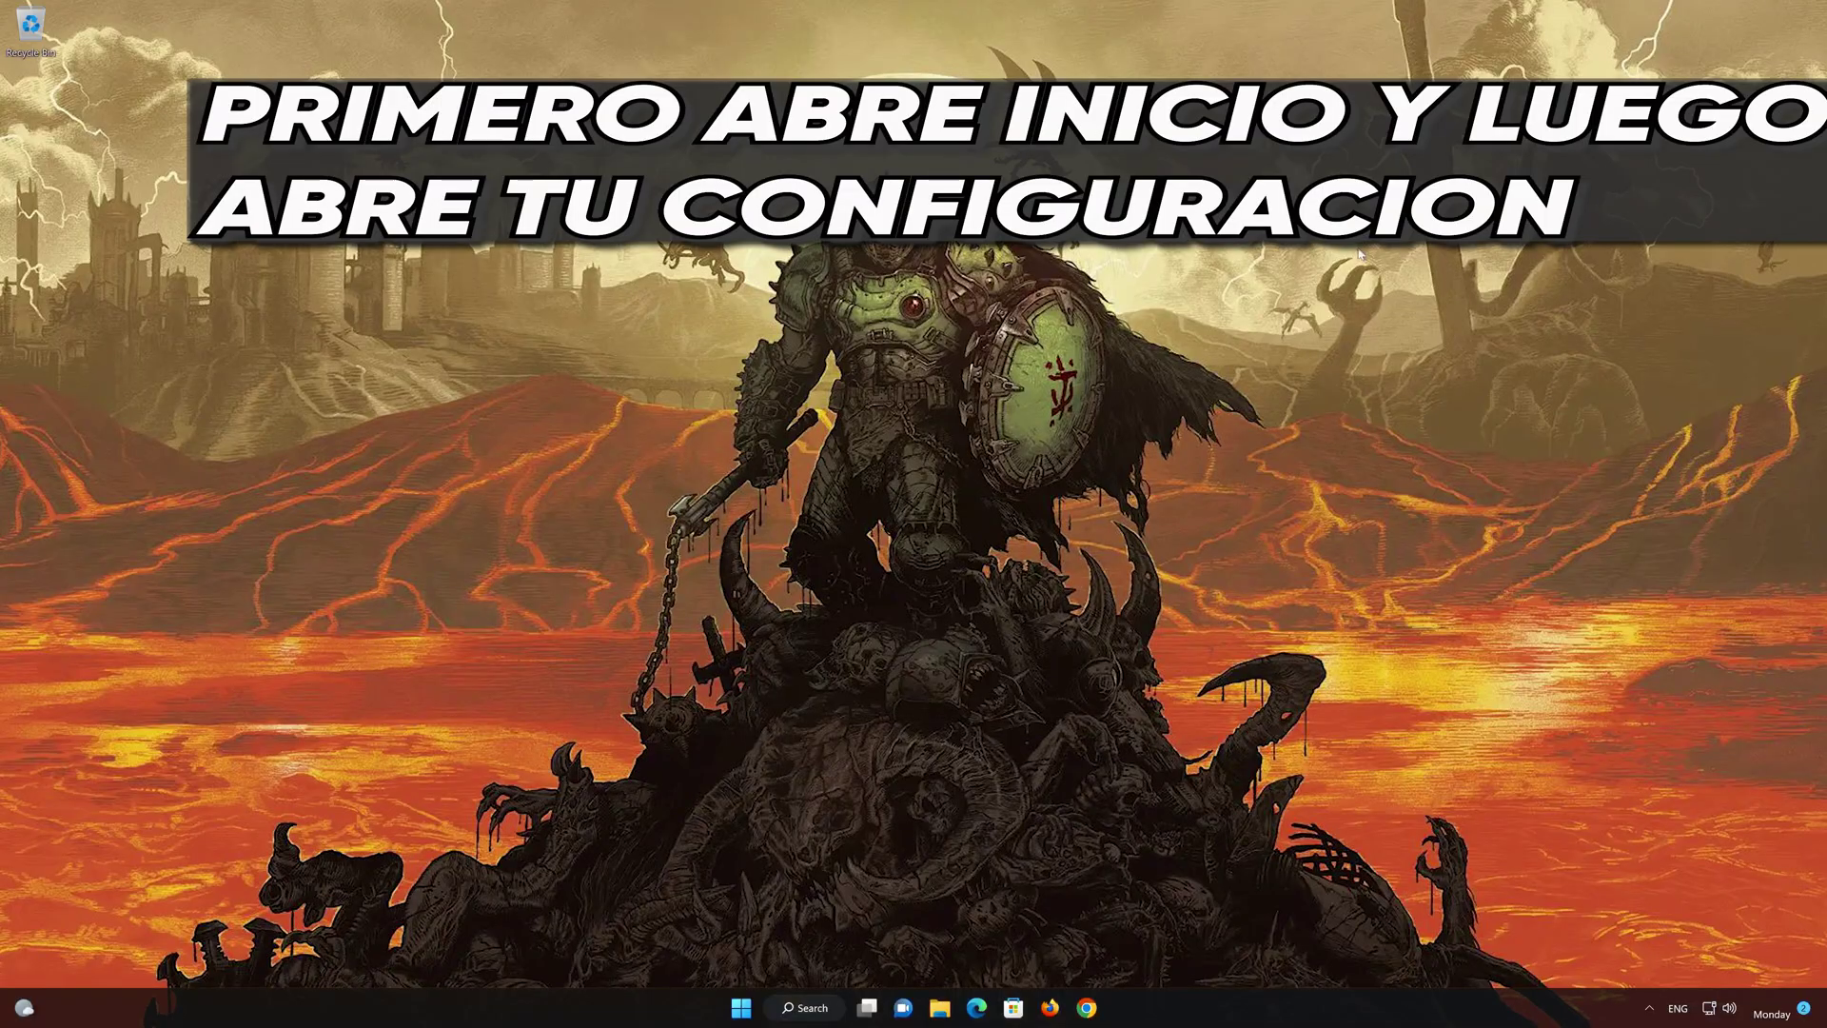
# Step: Open Windows Settings and bring up the advanced options for Microsoft Store from the Apps & features list
pyautogui.click(740, 1007)
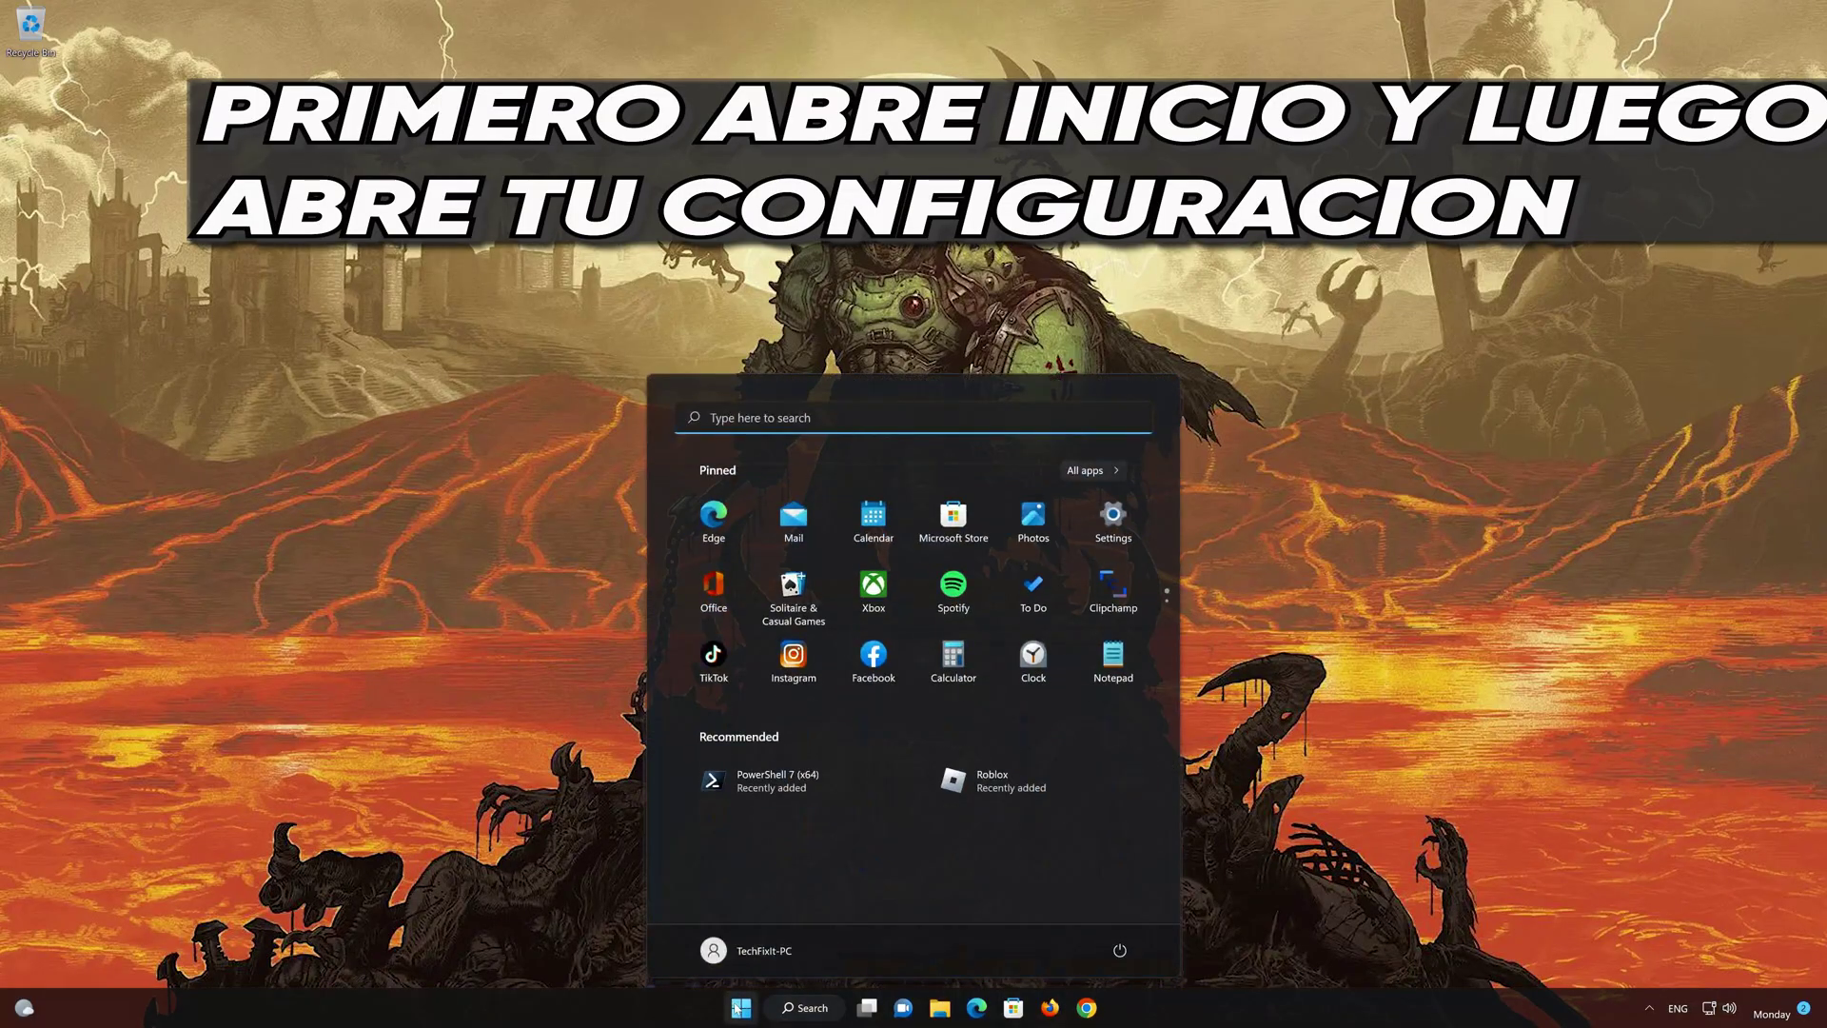
pyautogui.click(1121, 522)
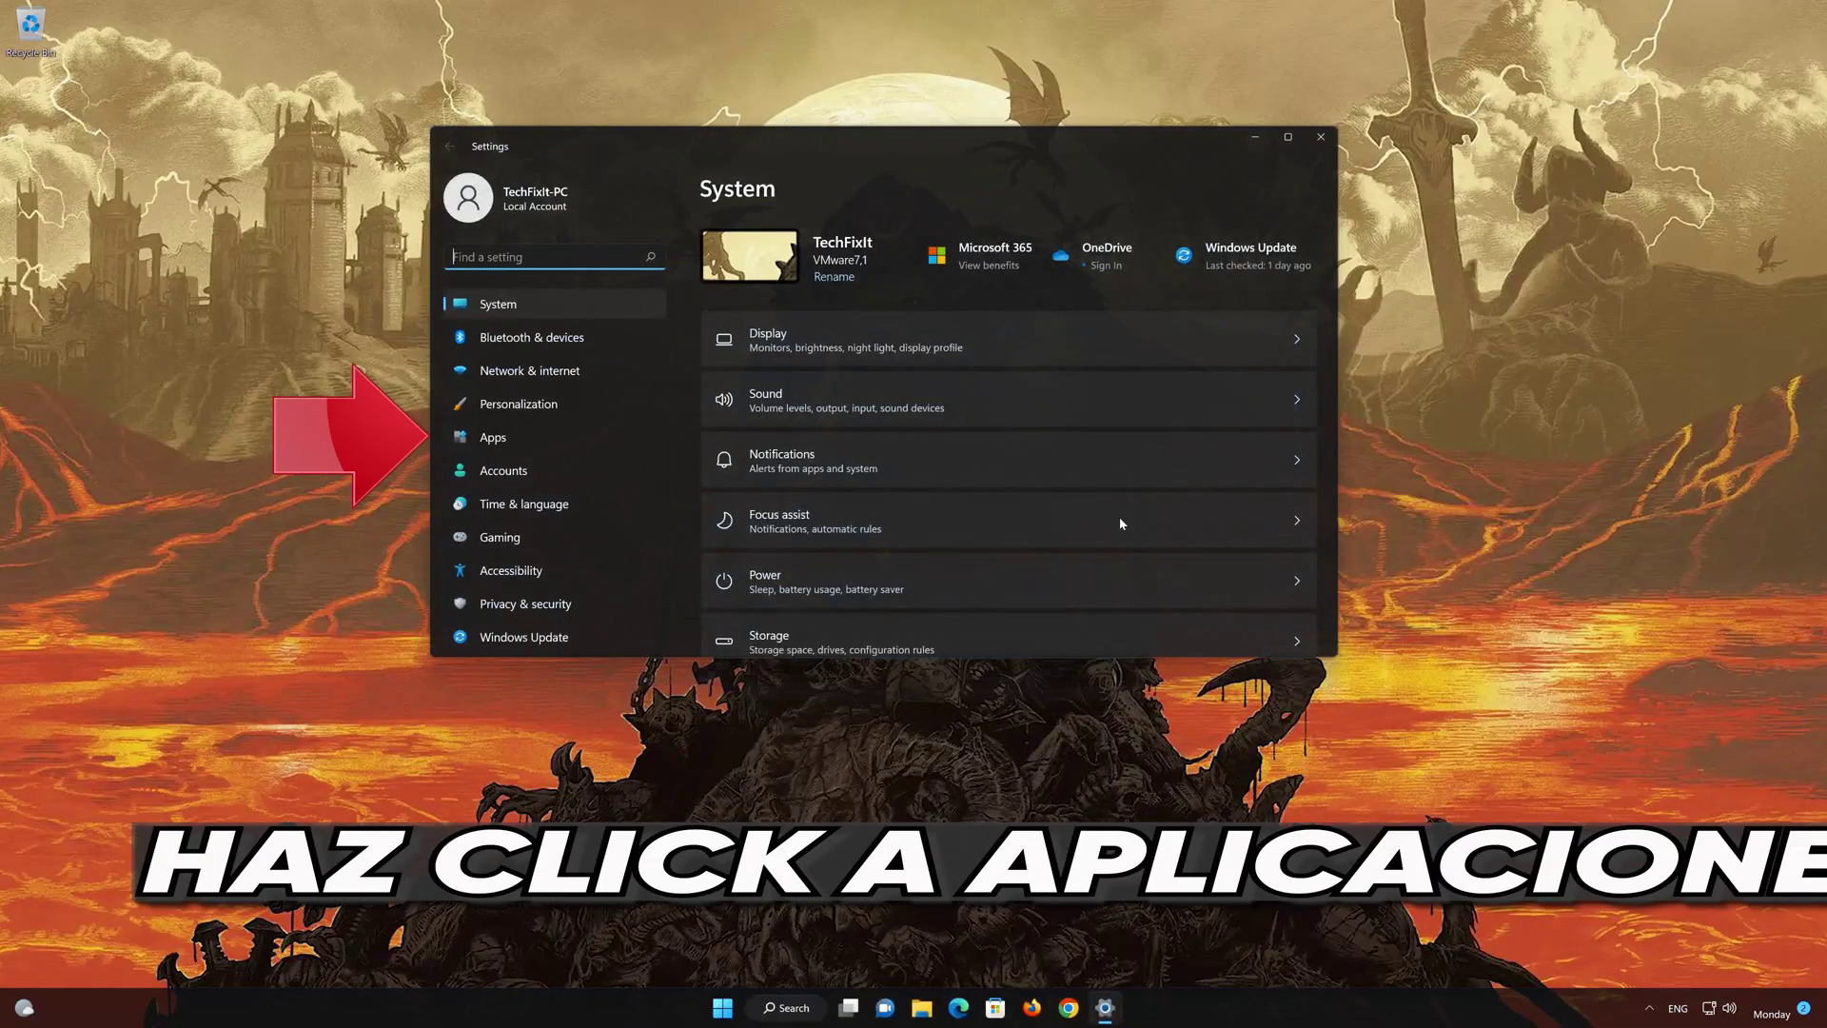
pyautogui.click(561, 431)
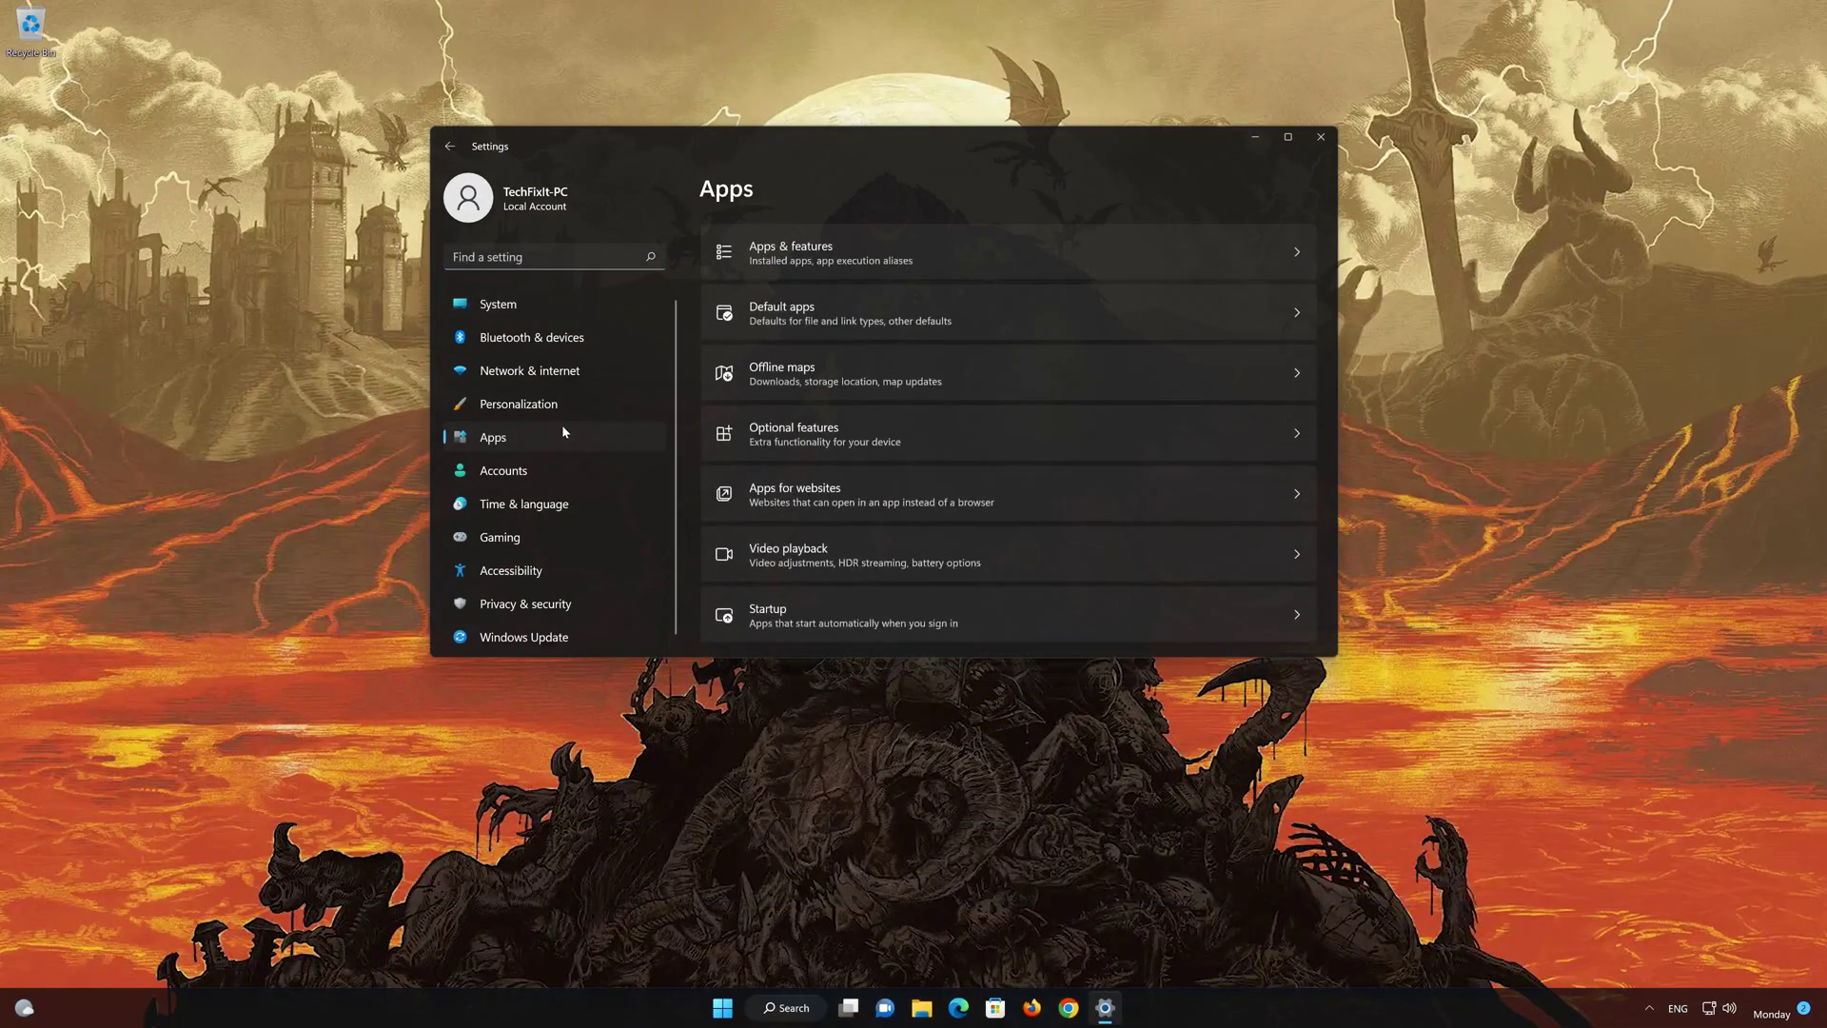
pyautogui.click(925, 248)
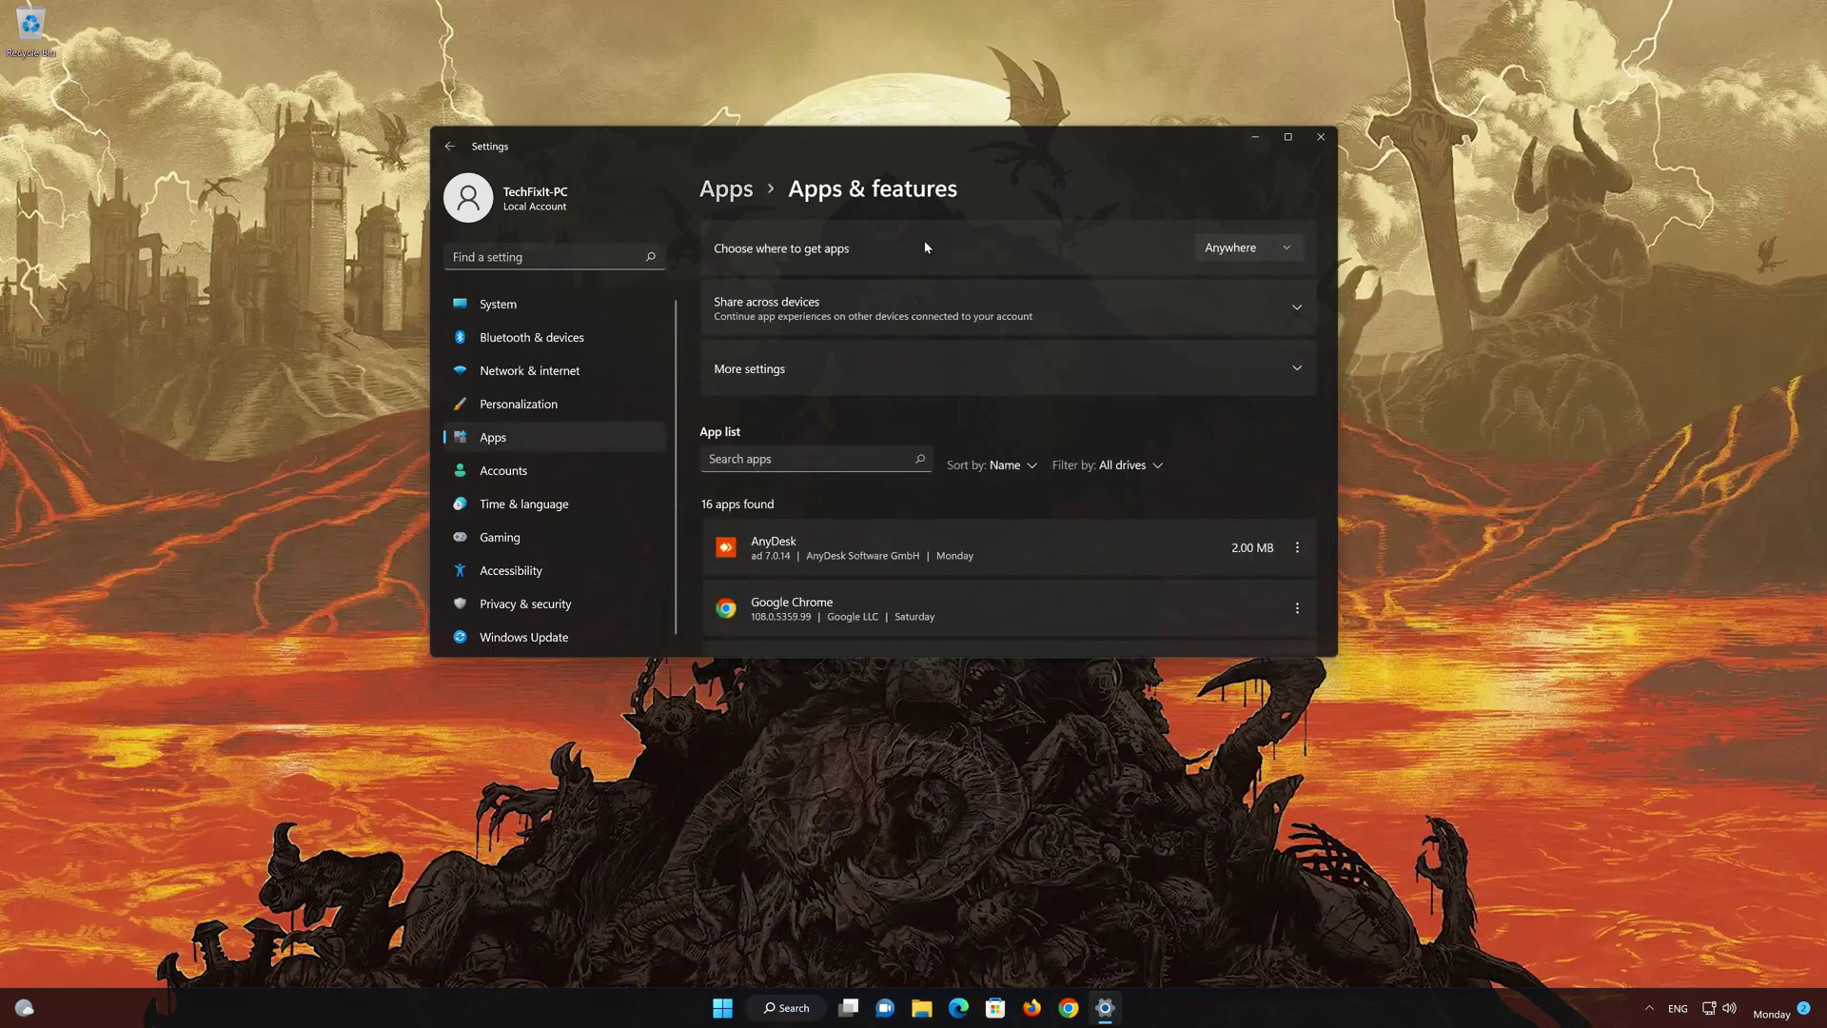
pyautogui.scroll(-10, 989, 399)
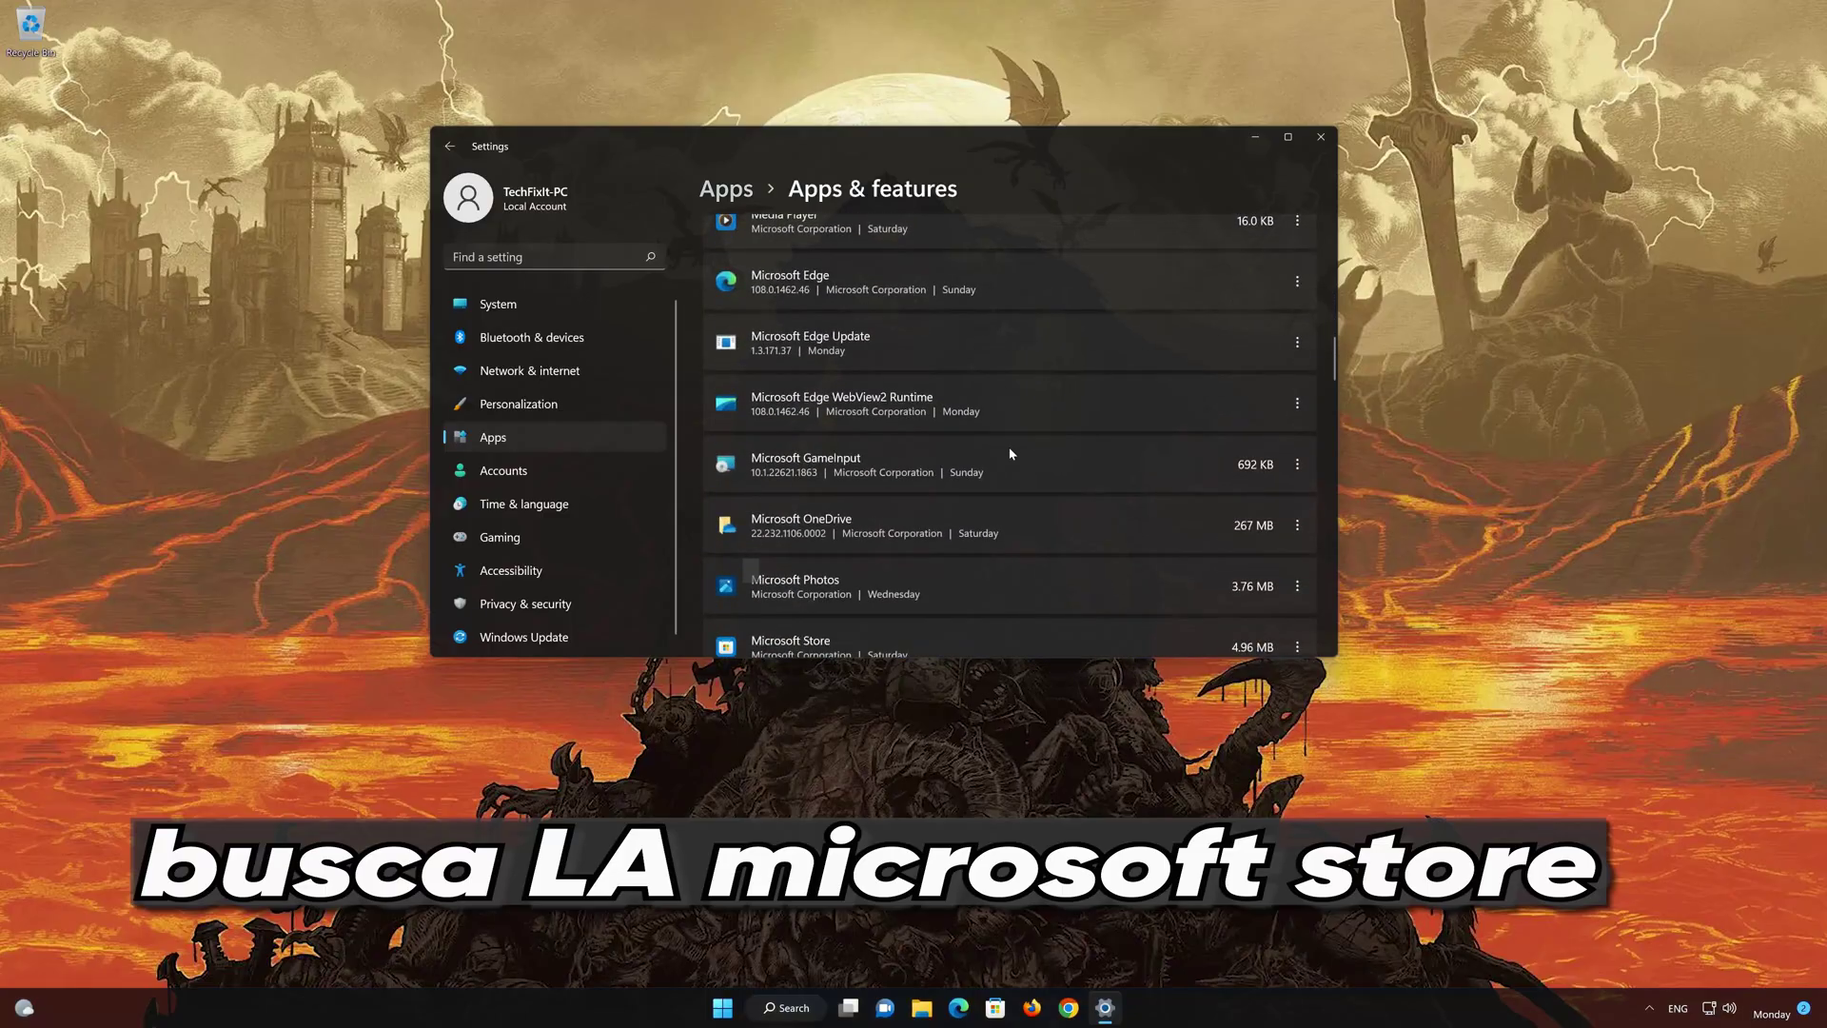
pyautogui.scroll(-3, 1010, 454)
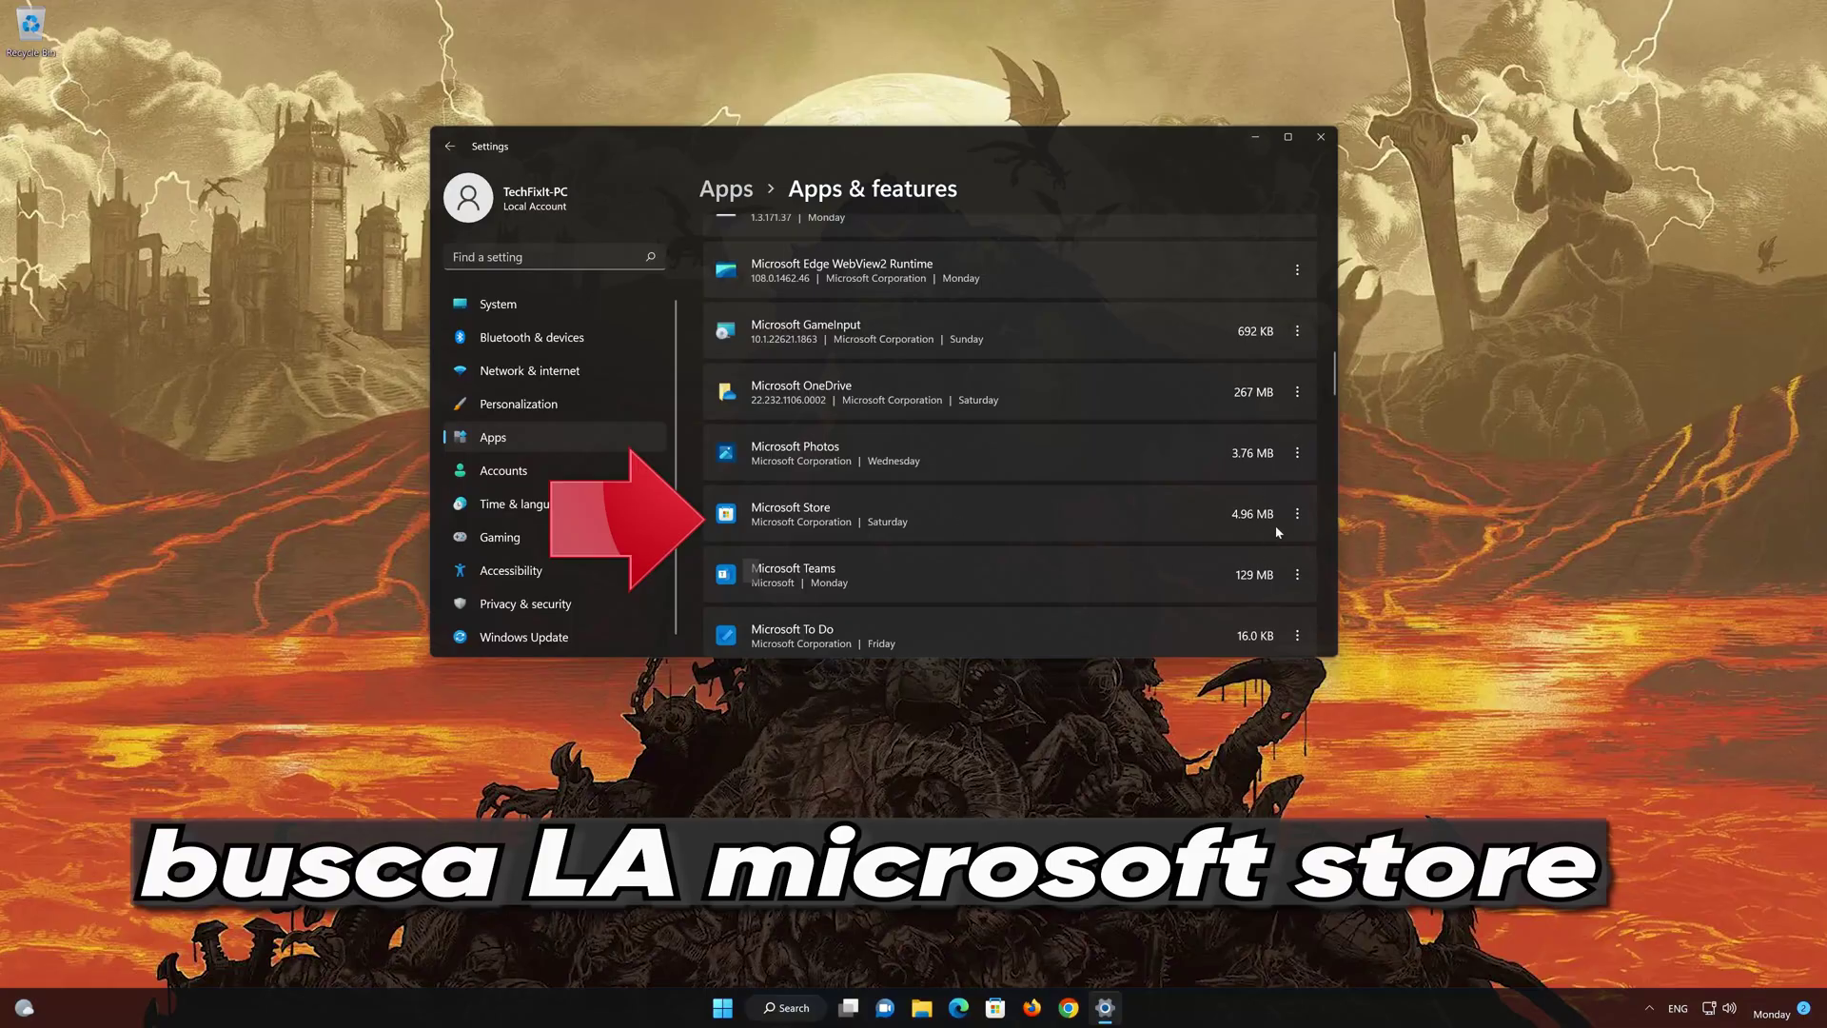
pyautogui.click(1298, 514)
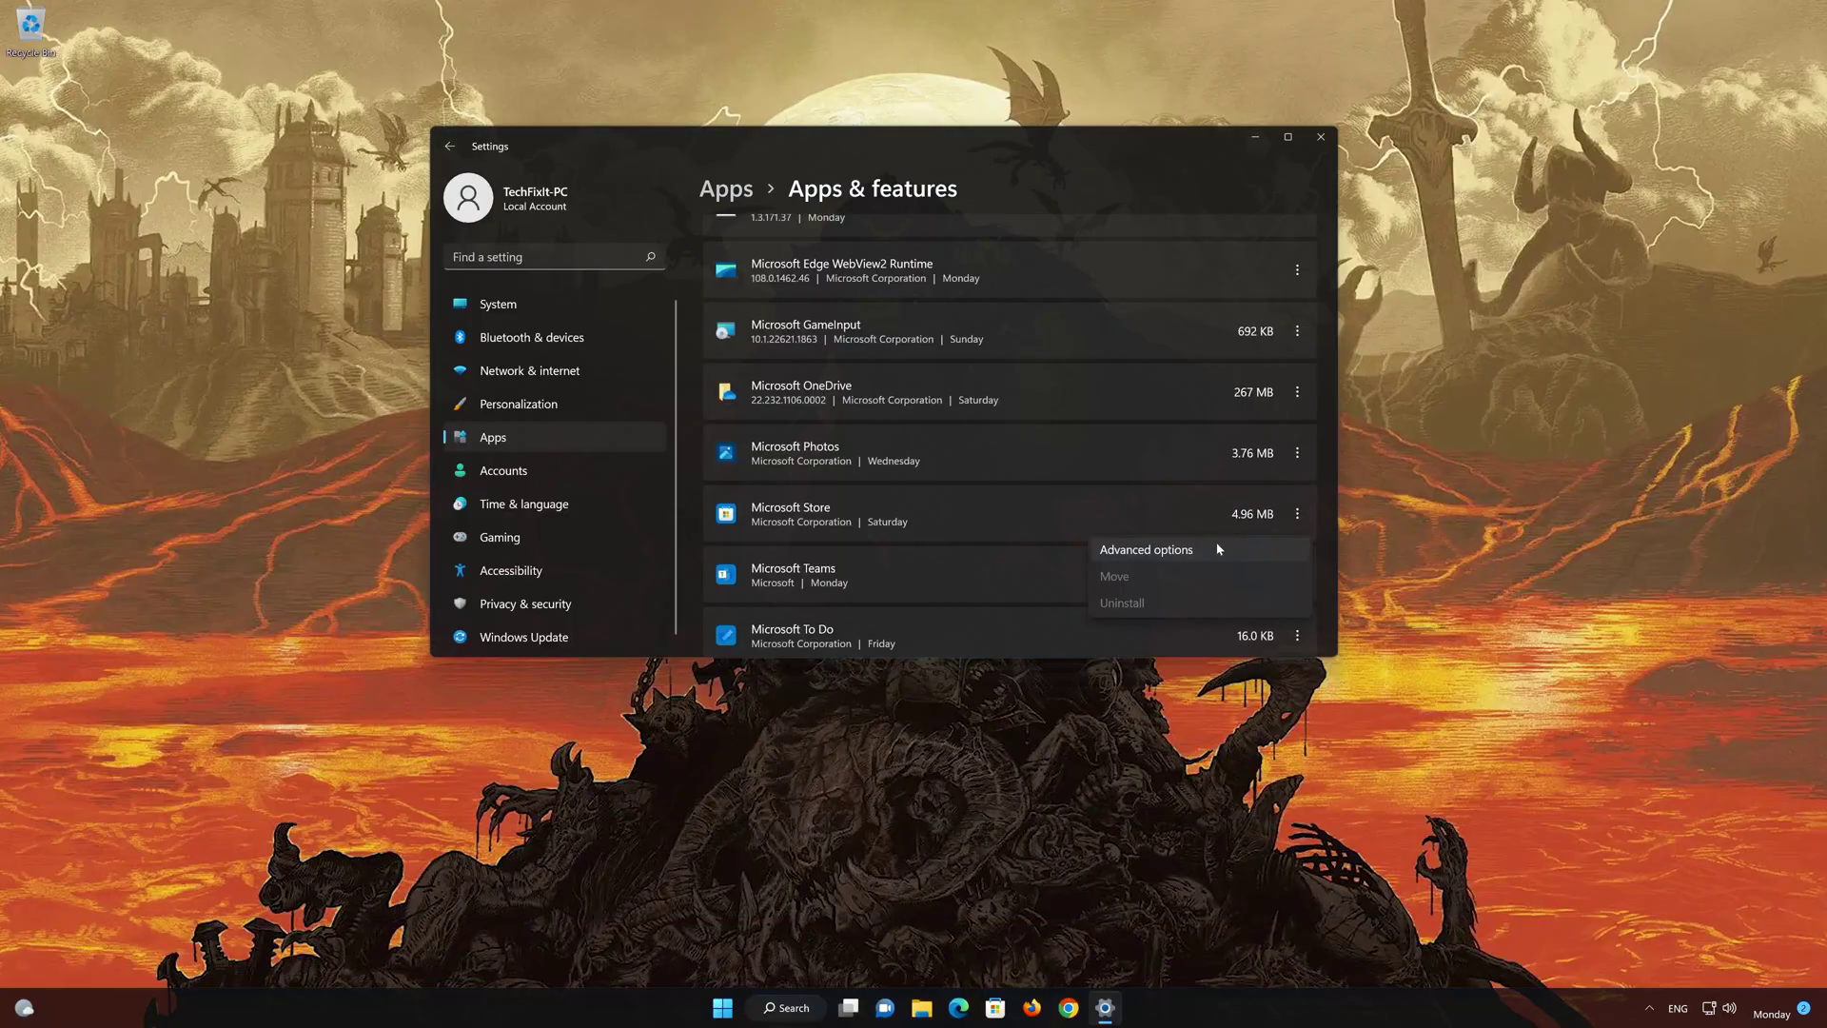
pyautogui.click(1156, 550)
# Step: Repair the Microsoft Store app and reset it, confirming the deletion of its data
pyautogui.scroll(-10, 1179, 537)
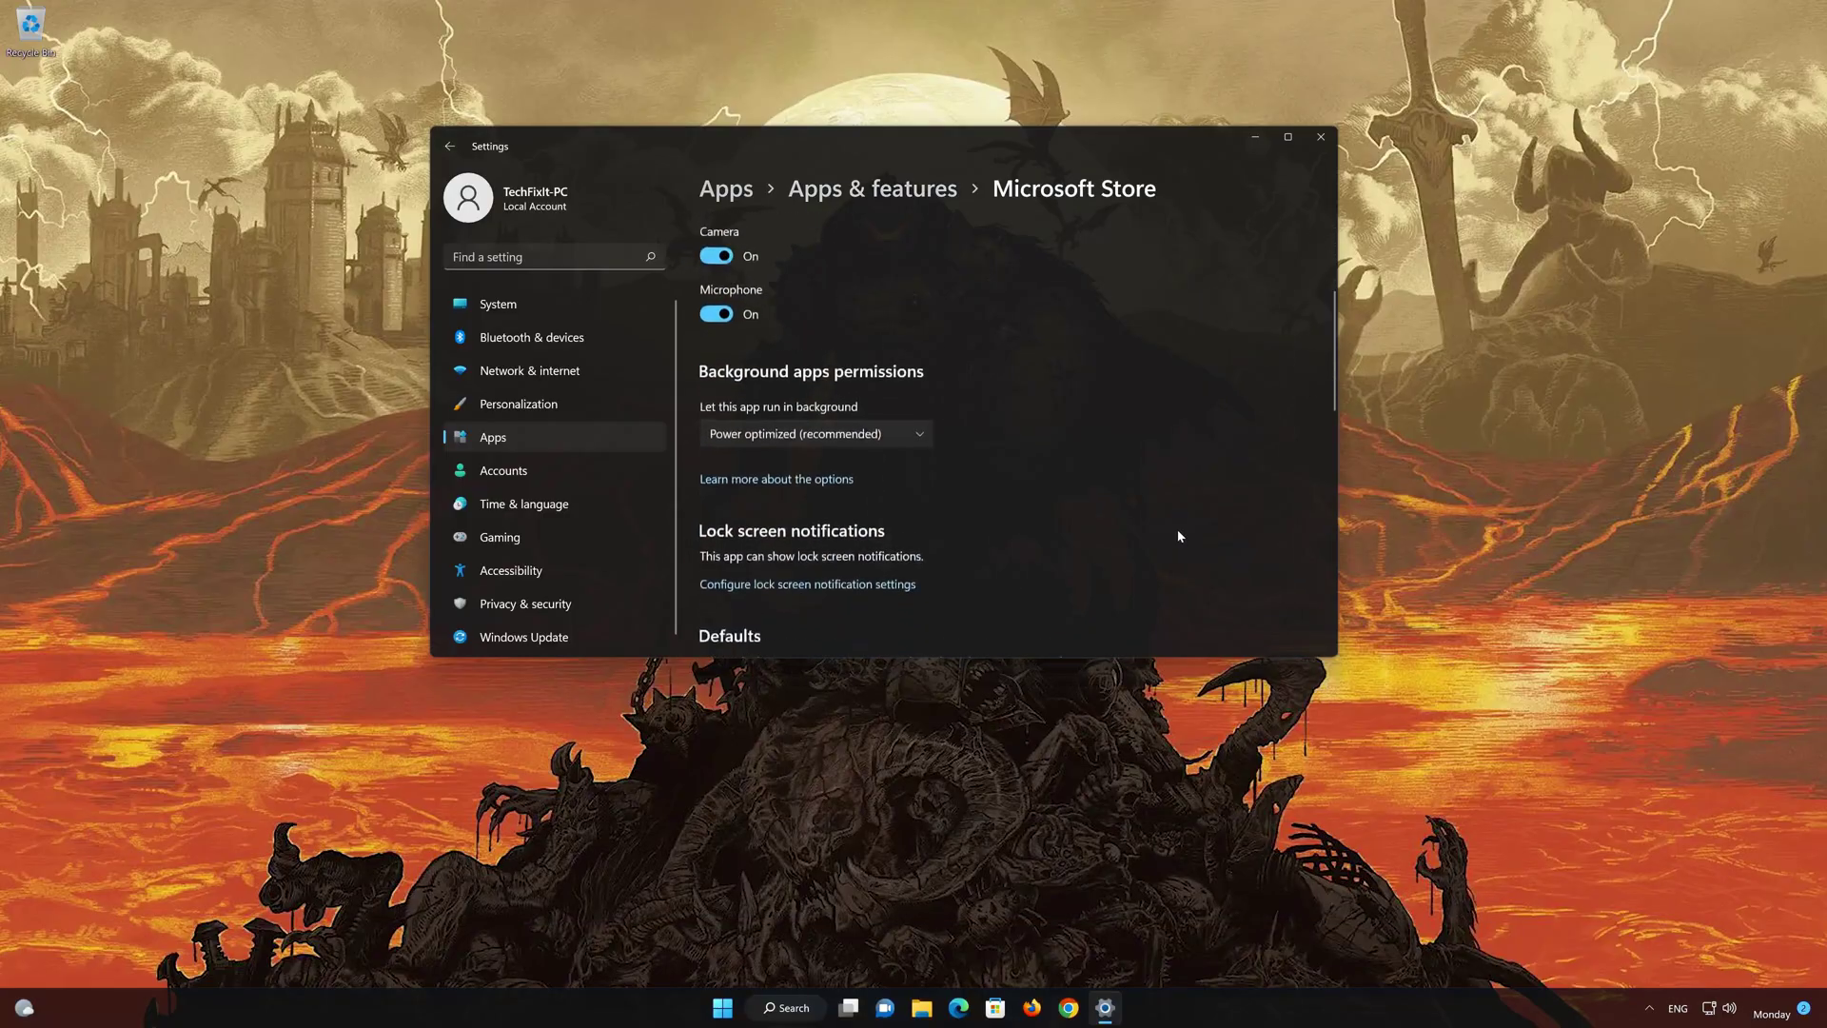
pyautogui.scroll(-3, 1179, 537)
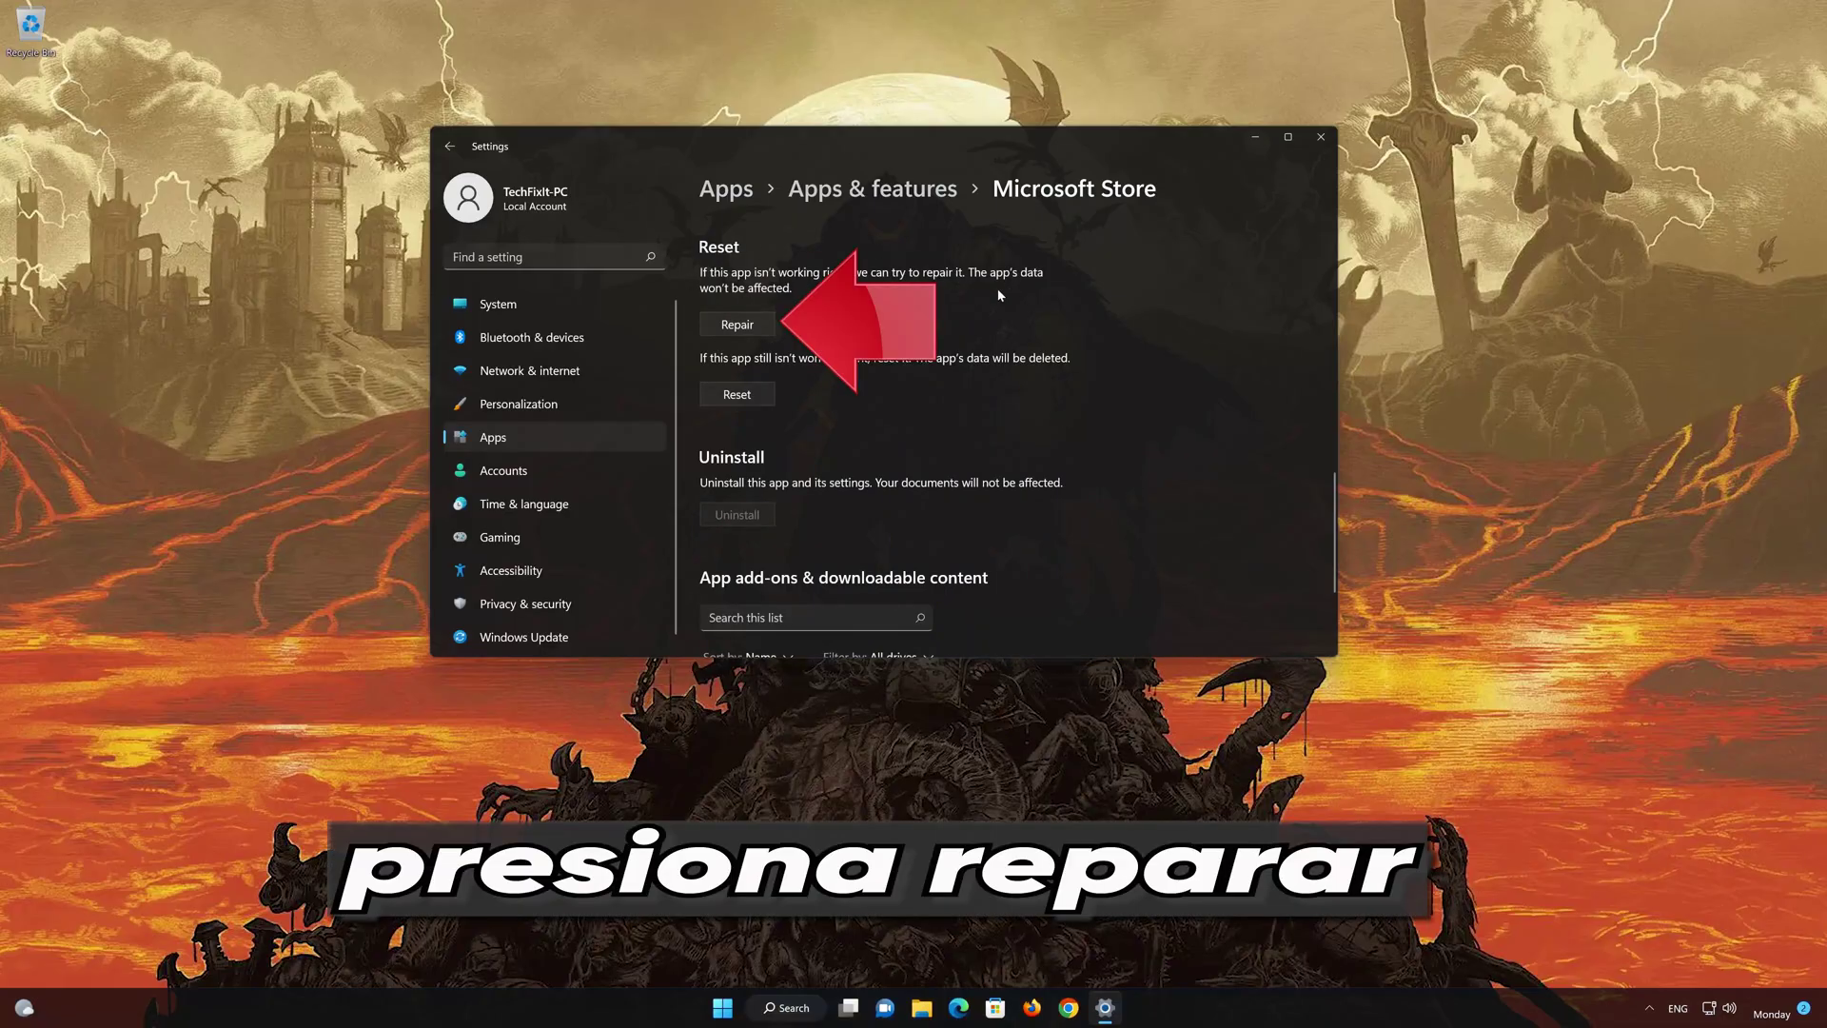
pyautogui.click(759, 321)
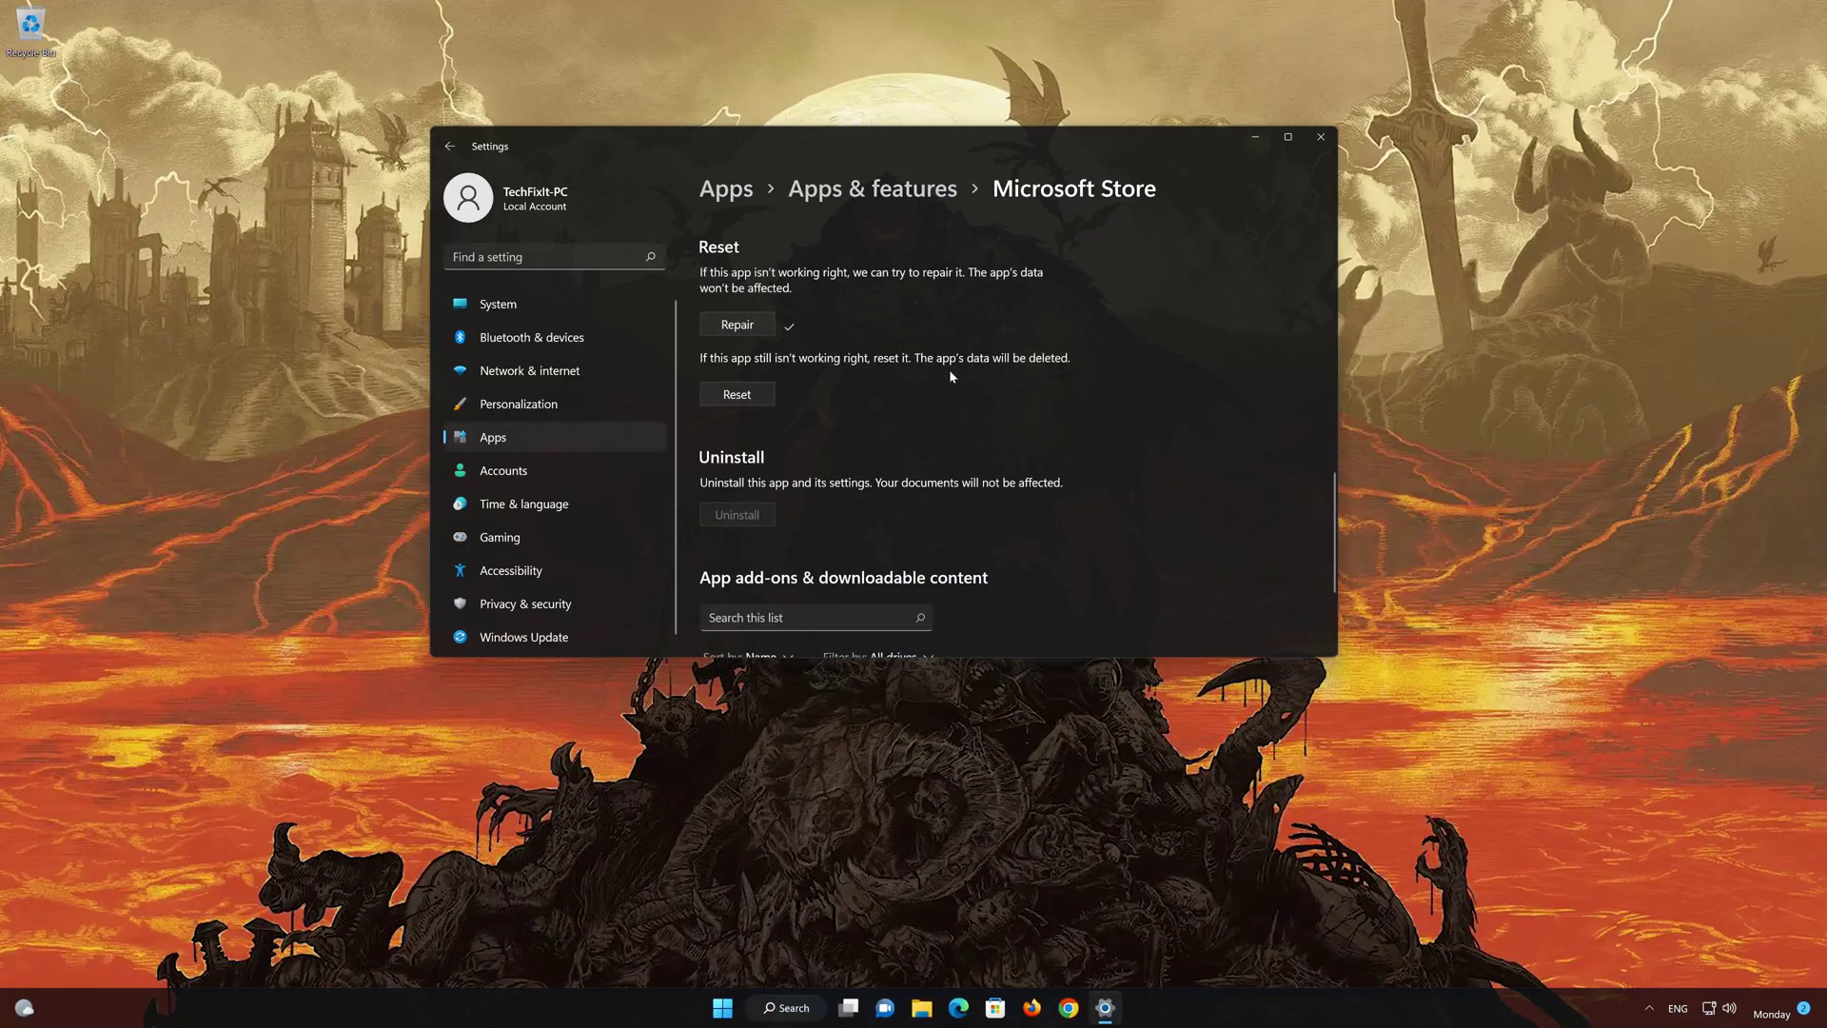
pyautogui.click(730, 400)
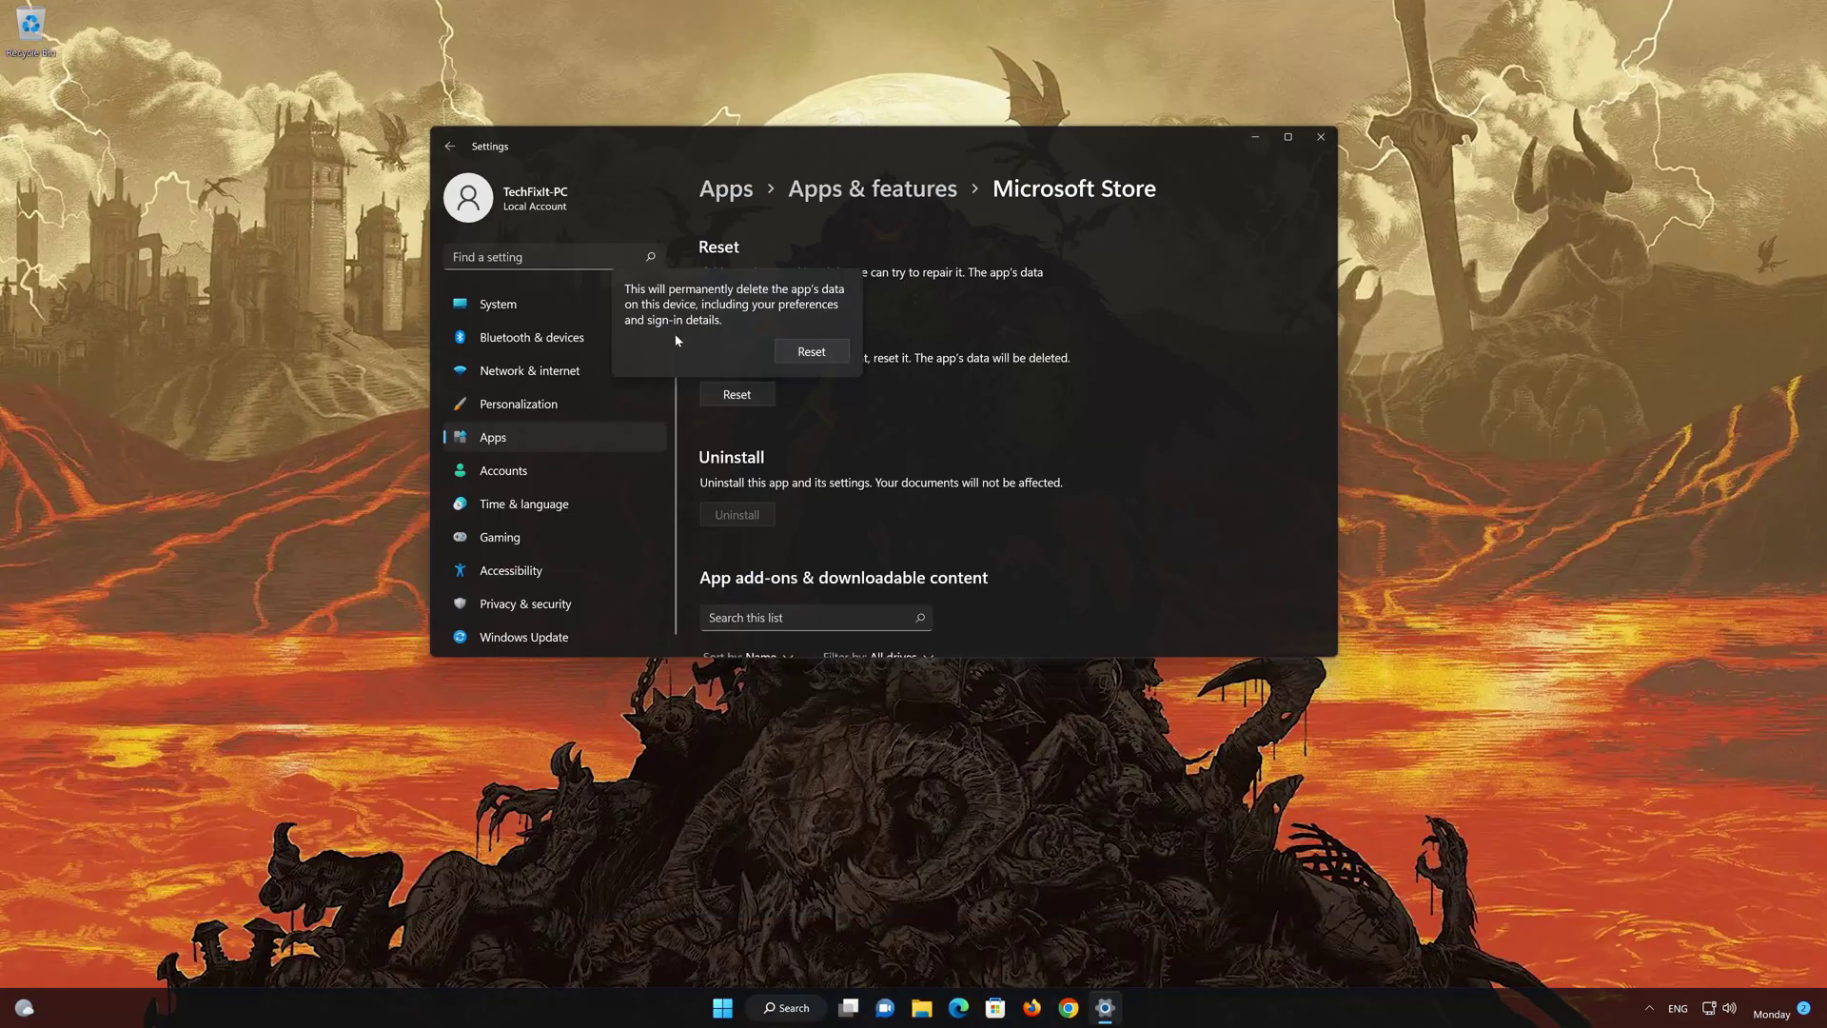
pyautogui.click(807, 358)
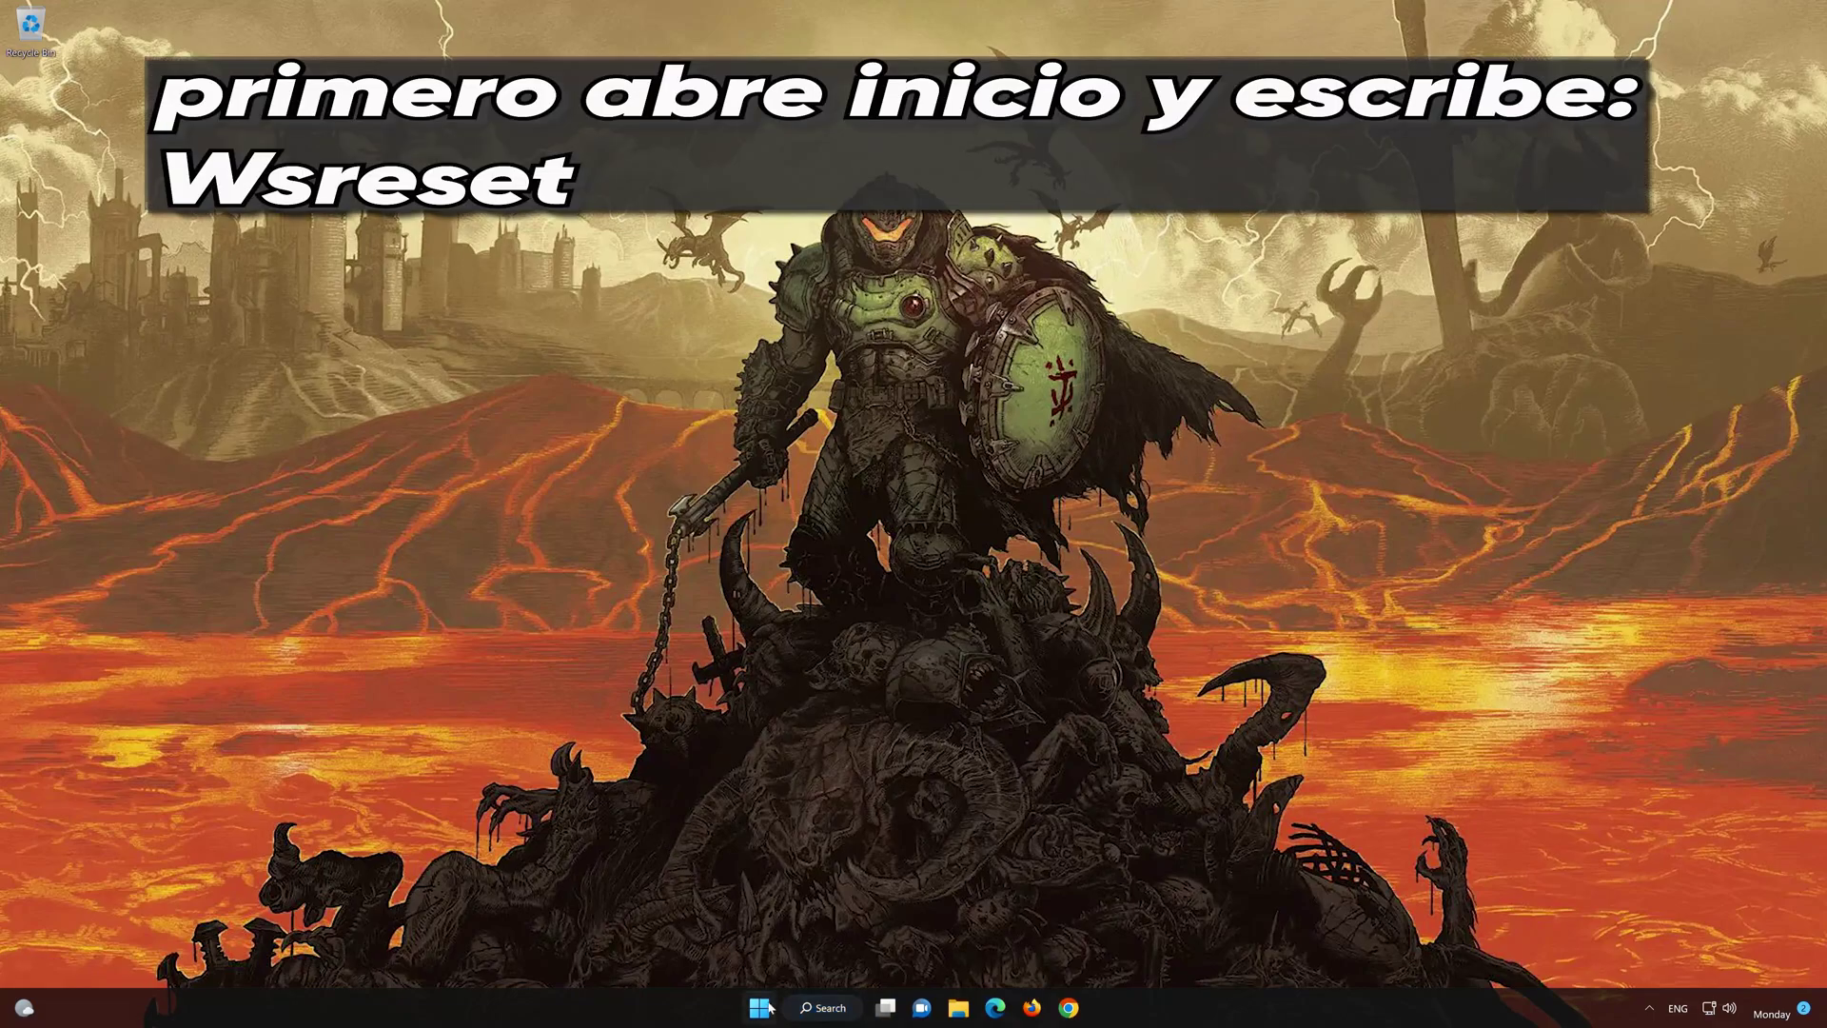
# Step: Search Windows for "wsreset" and run the command to reset the Microsoft Store cache
pyautogui.click(767, 1006)
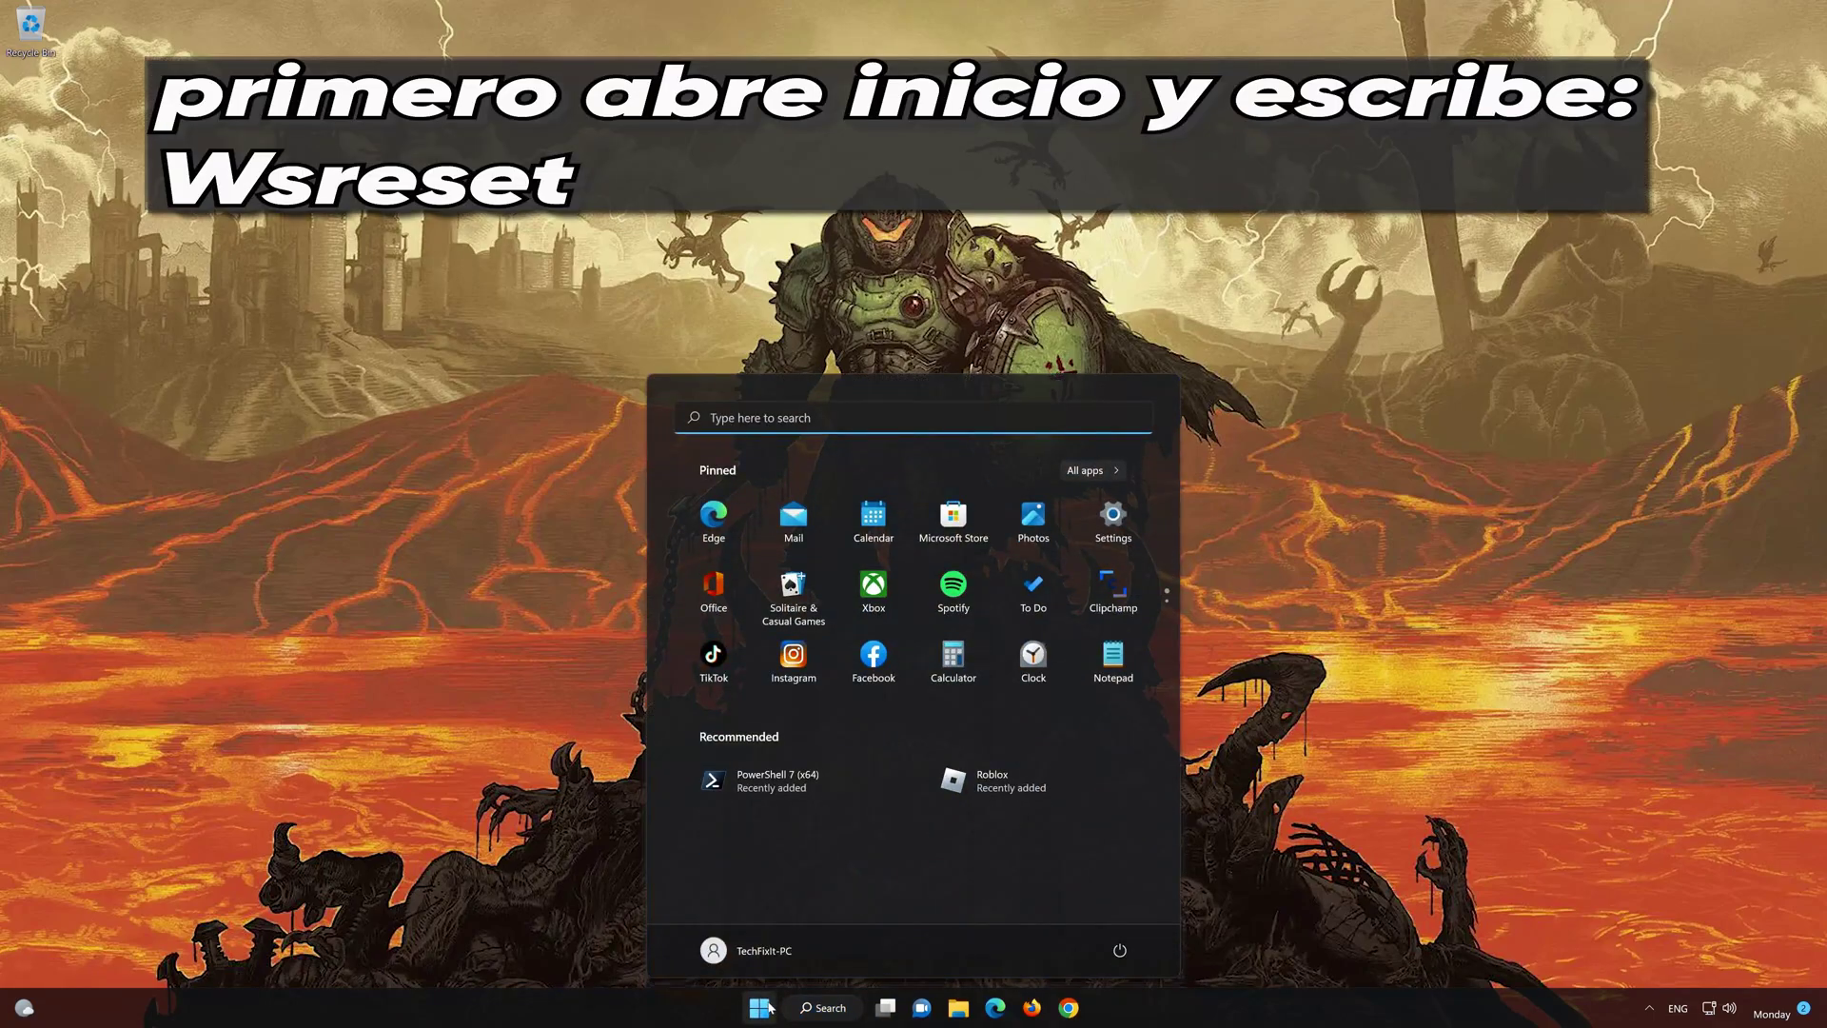
pyautogui.write('wsreset')
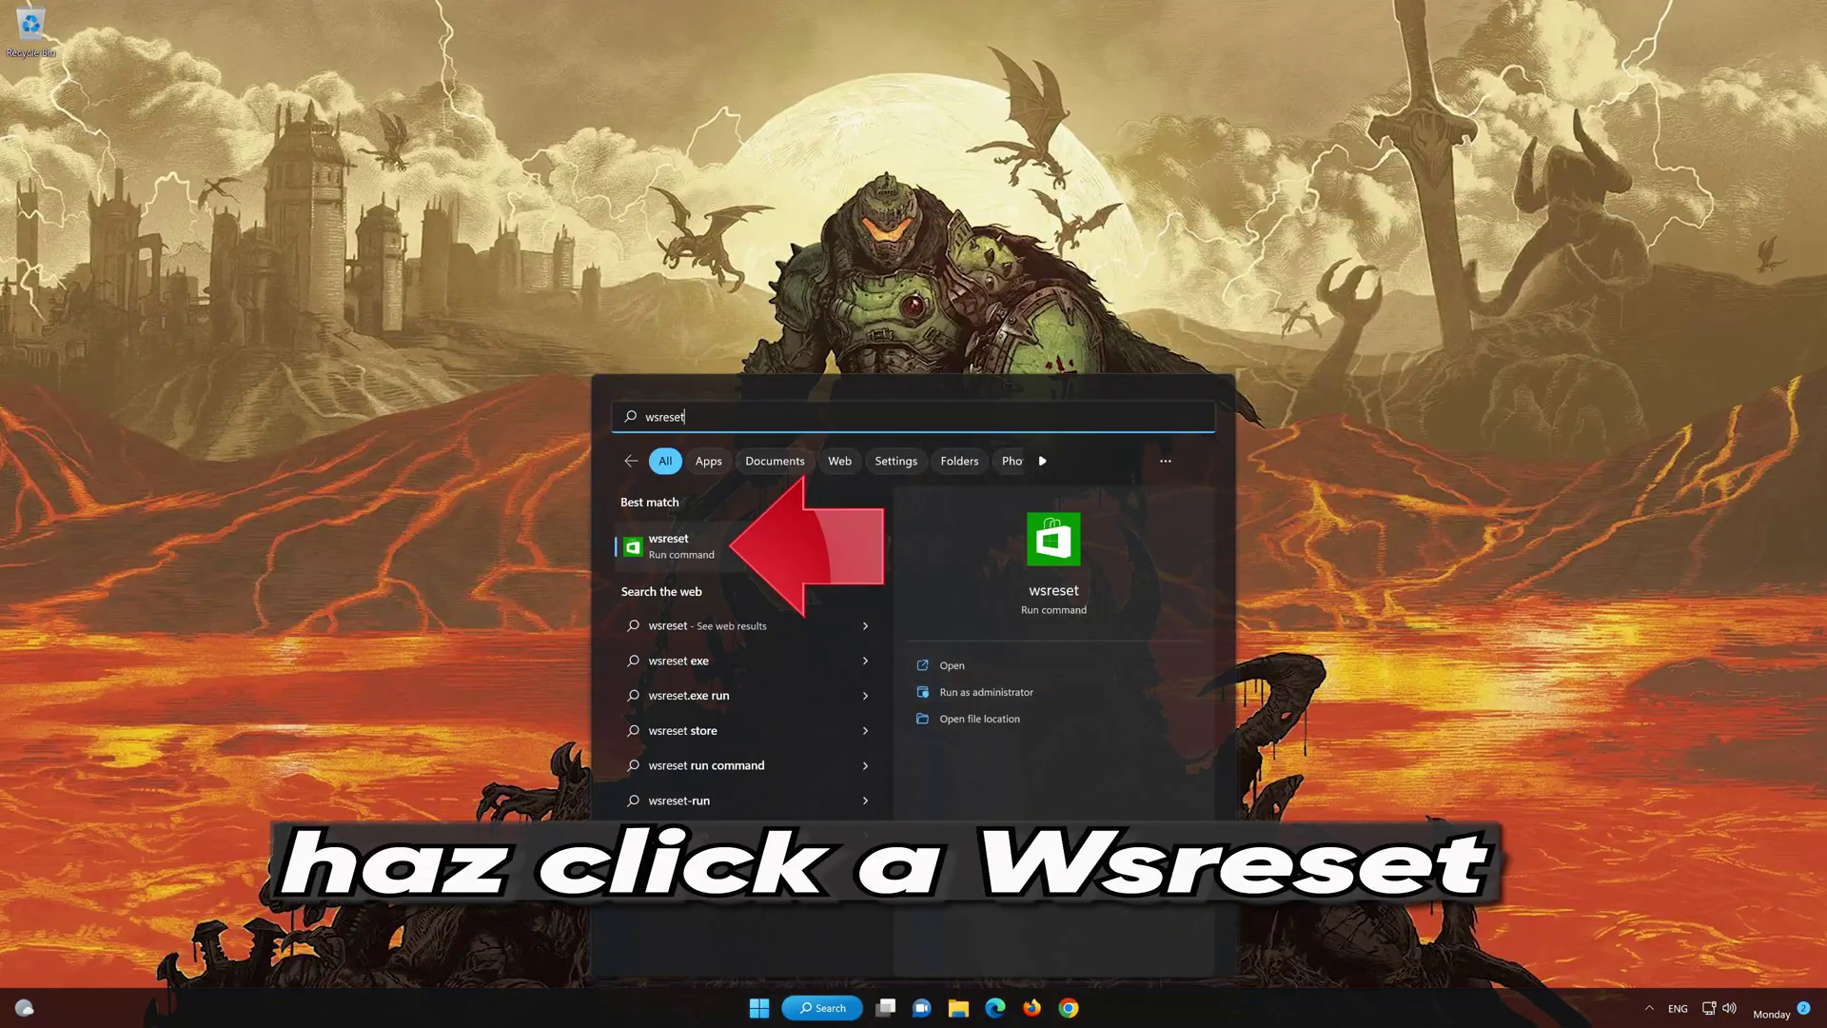
pyautogui.click(773, 553)
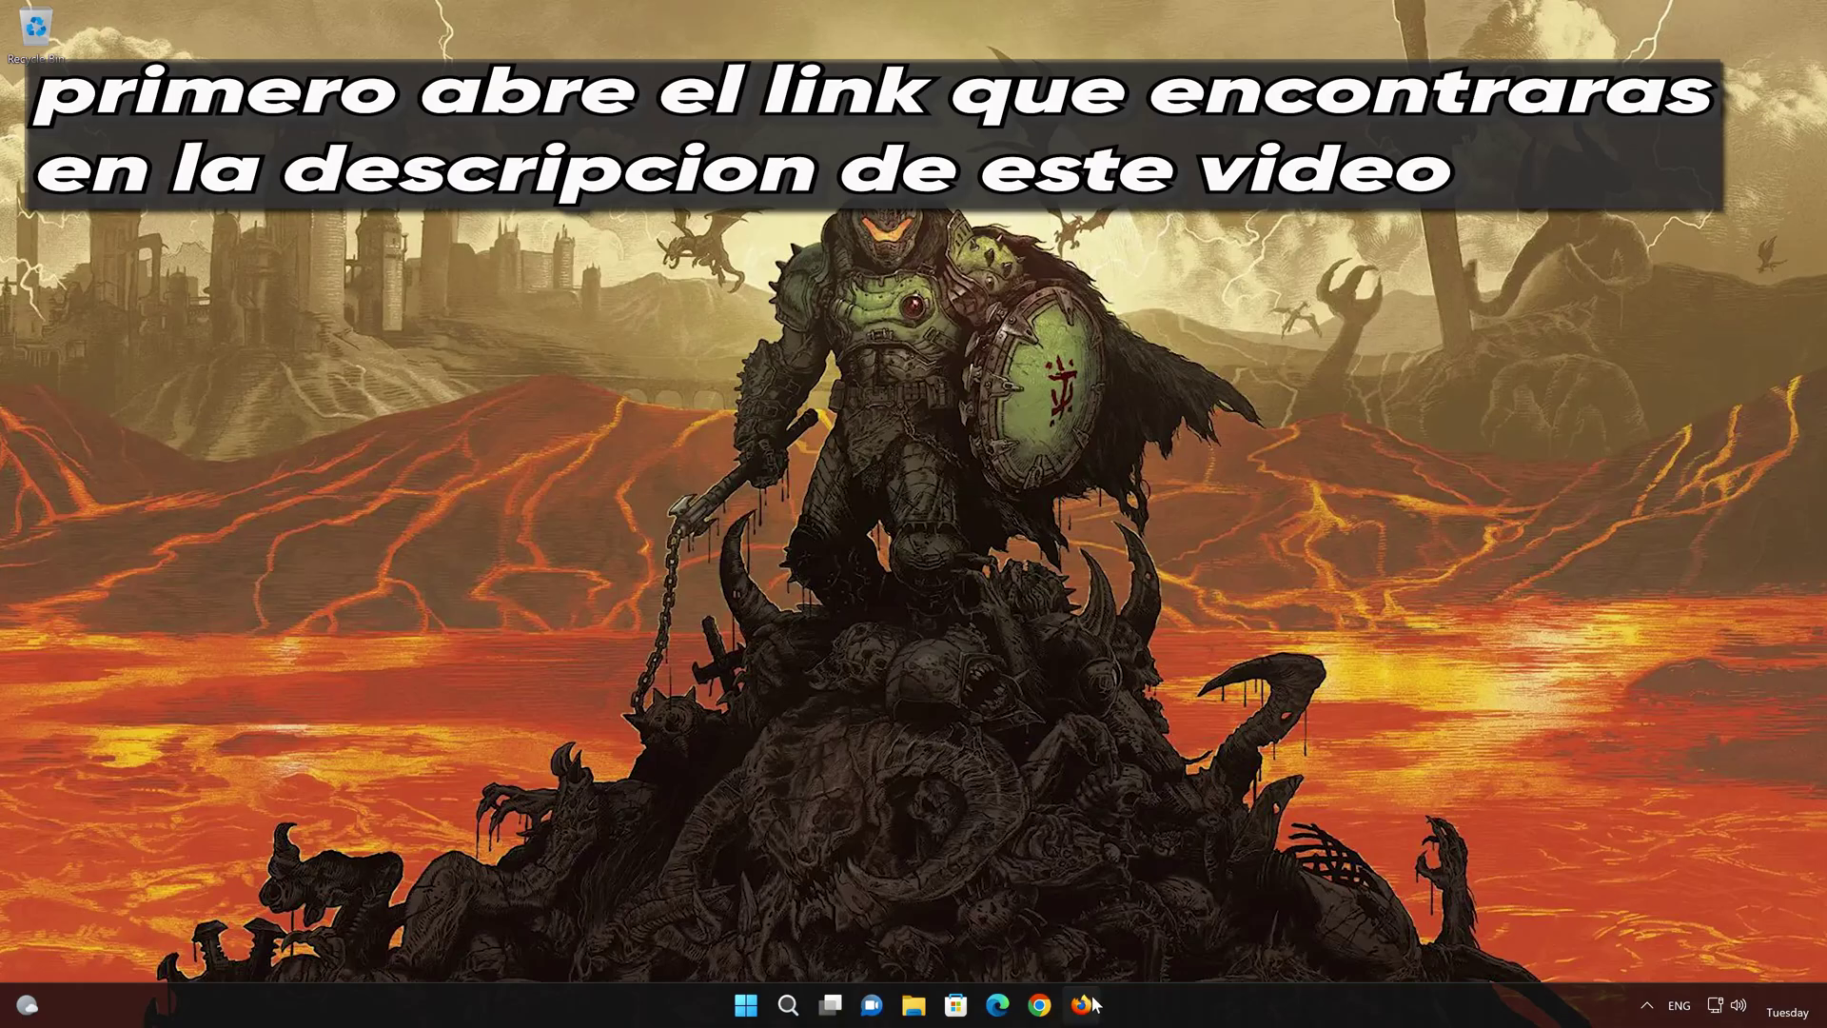
# Step: In Firefox, load the copied microsoft.com/software-download/windows11 link, download the Windows 11 installation media creation tool, and close the browser
pyautogui.click(1094, 1002)
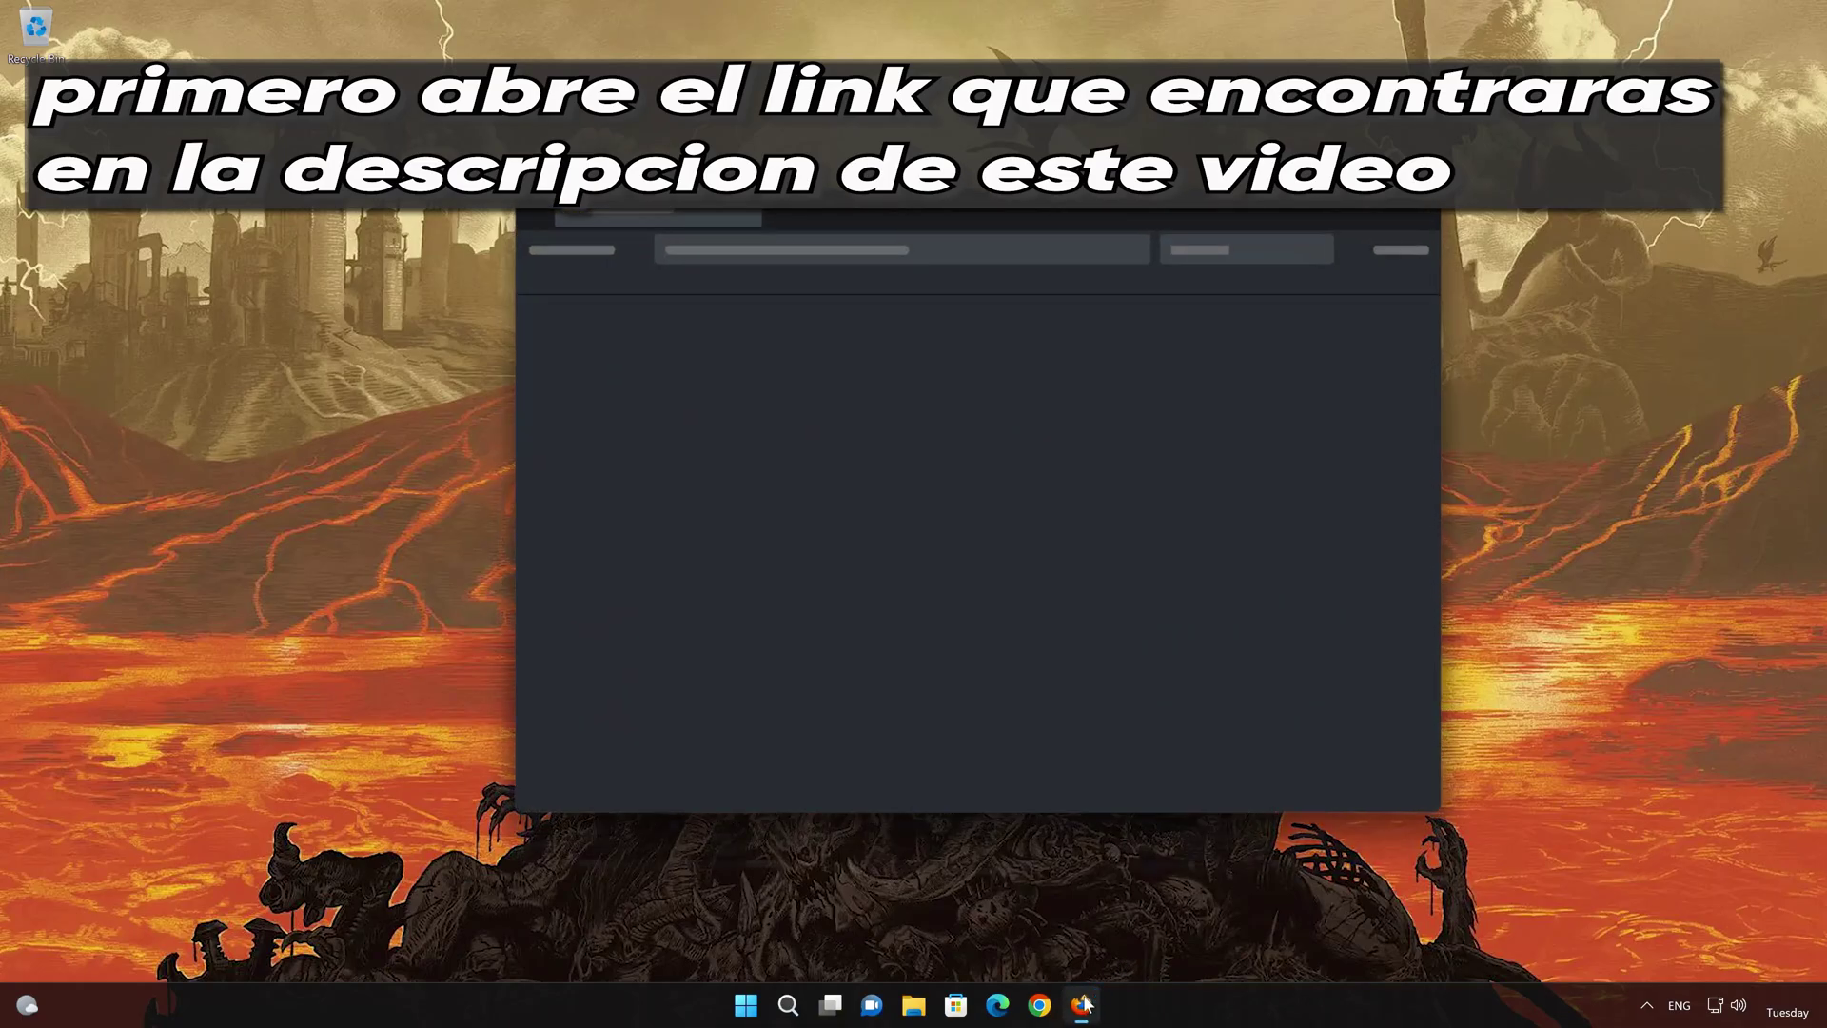
pyautogui.rightClick(855, 248)
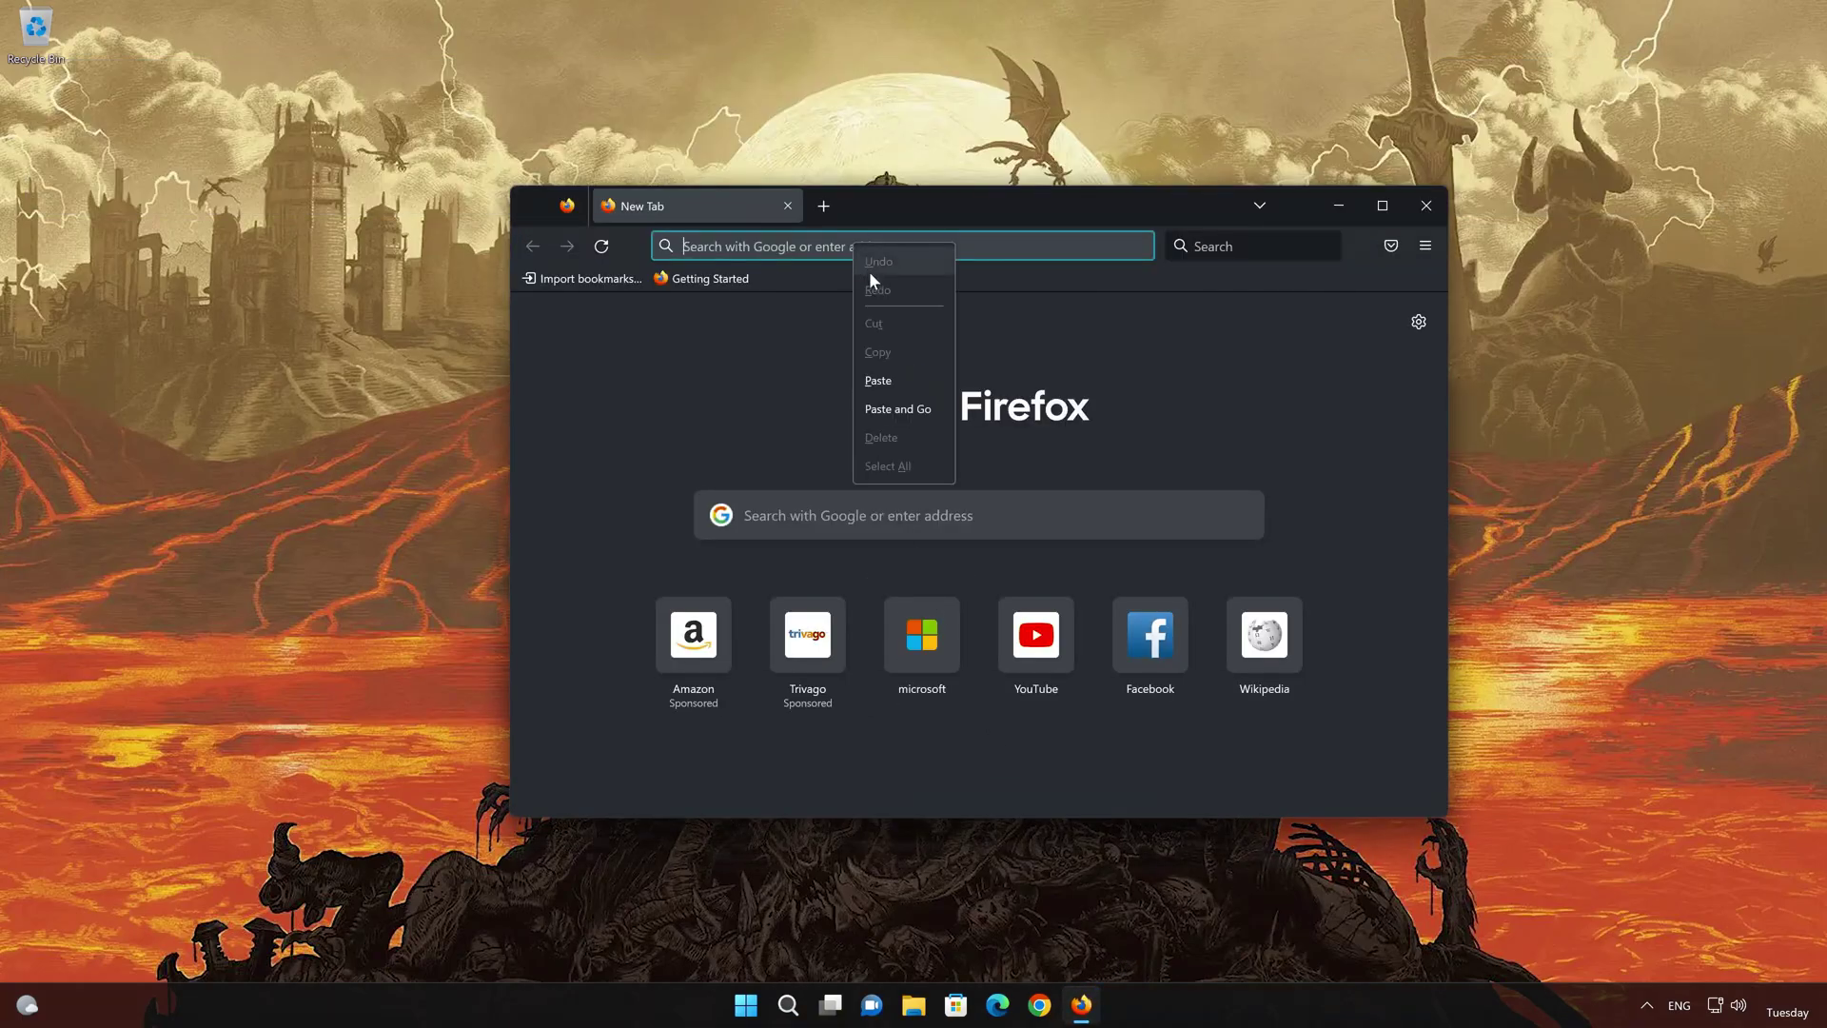
pyautogui.click(904, 408)
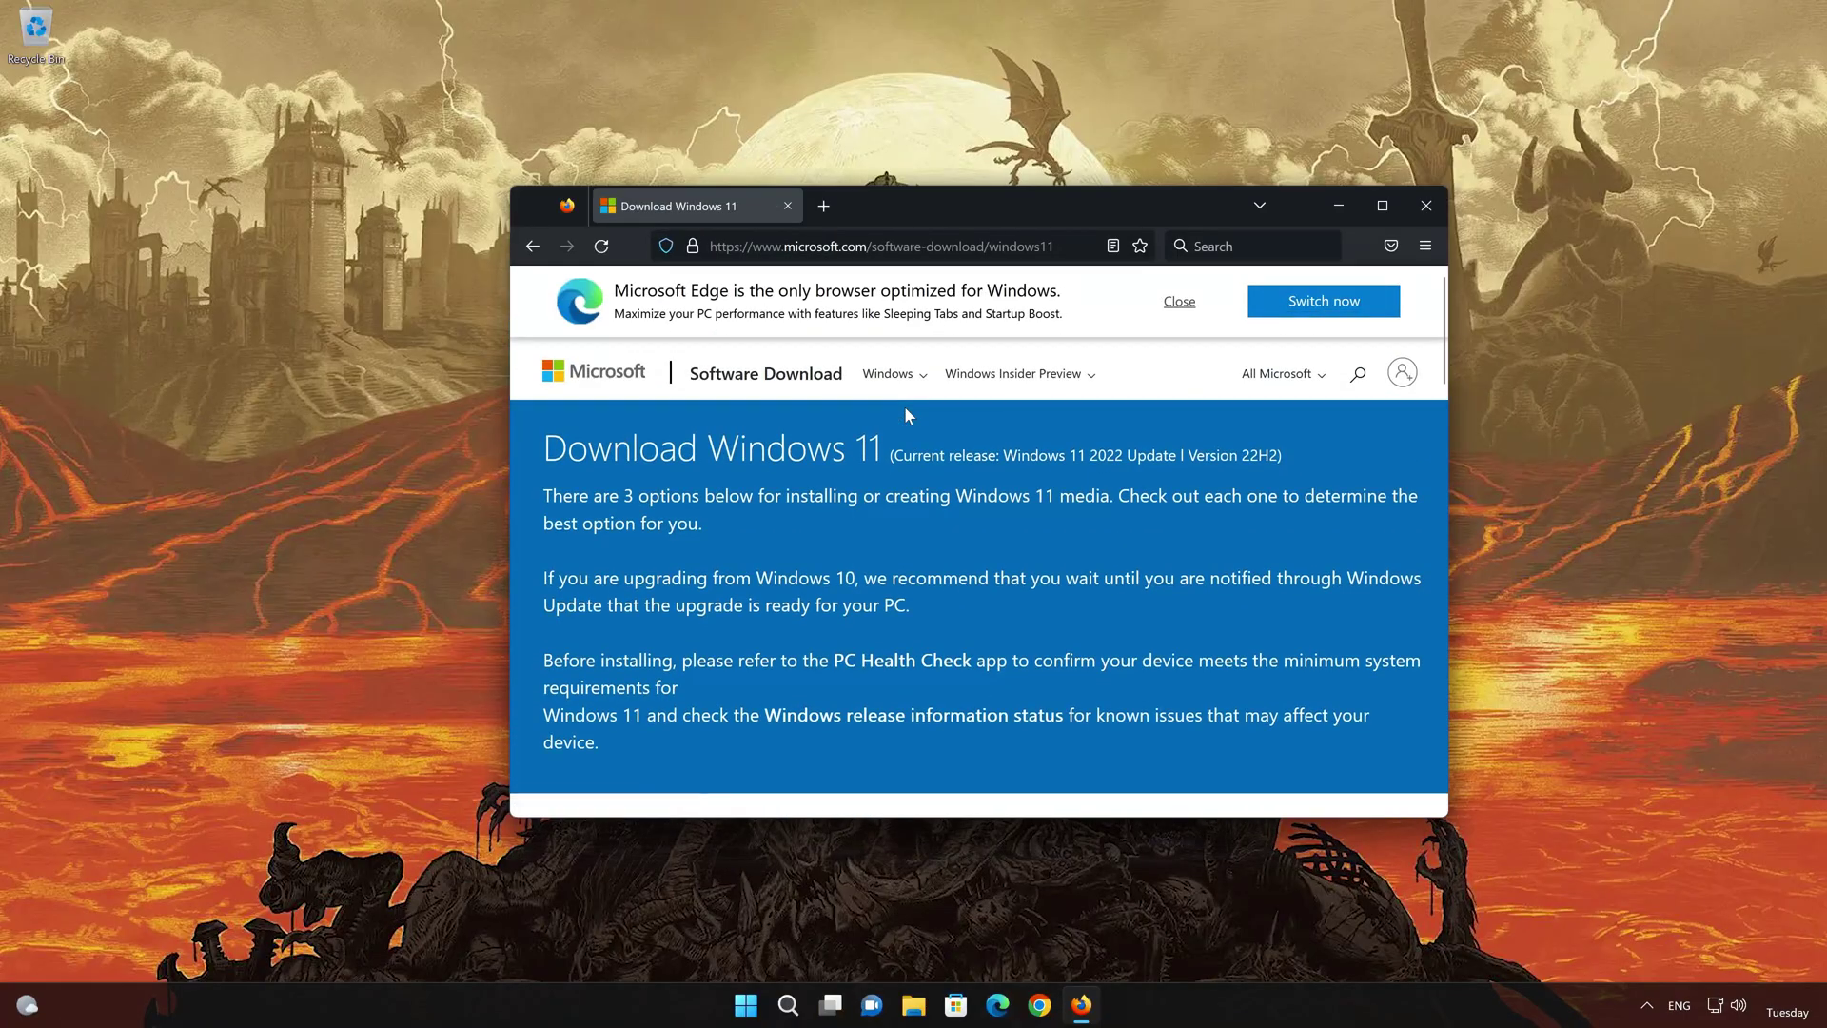
pyautogui.scroll(-10, 905, 410)
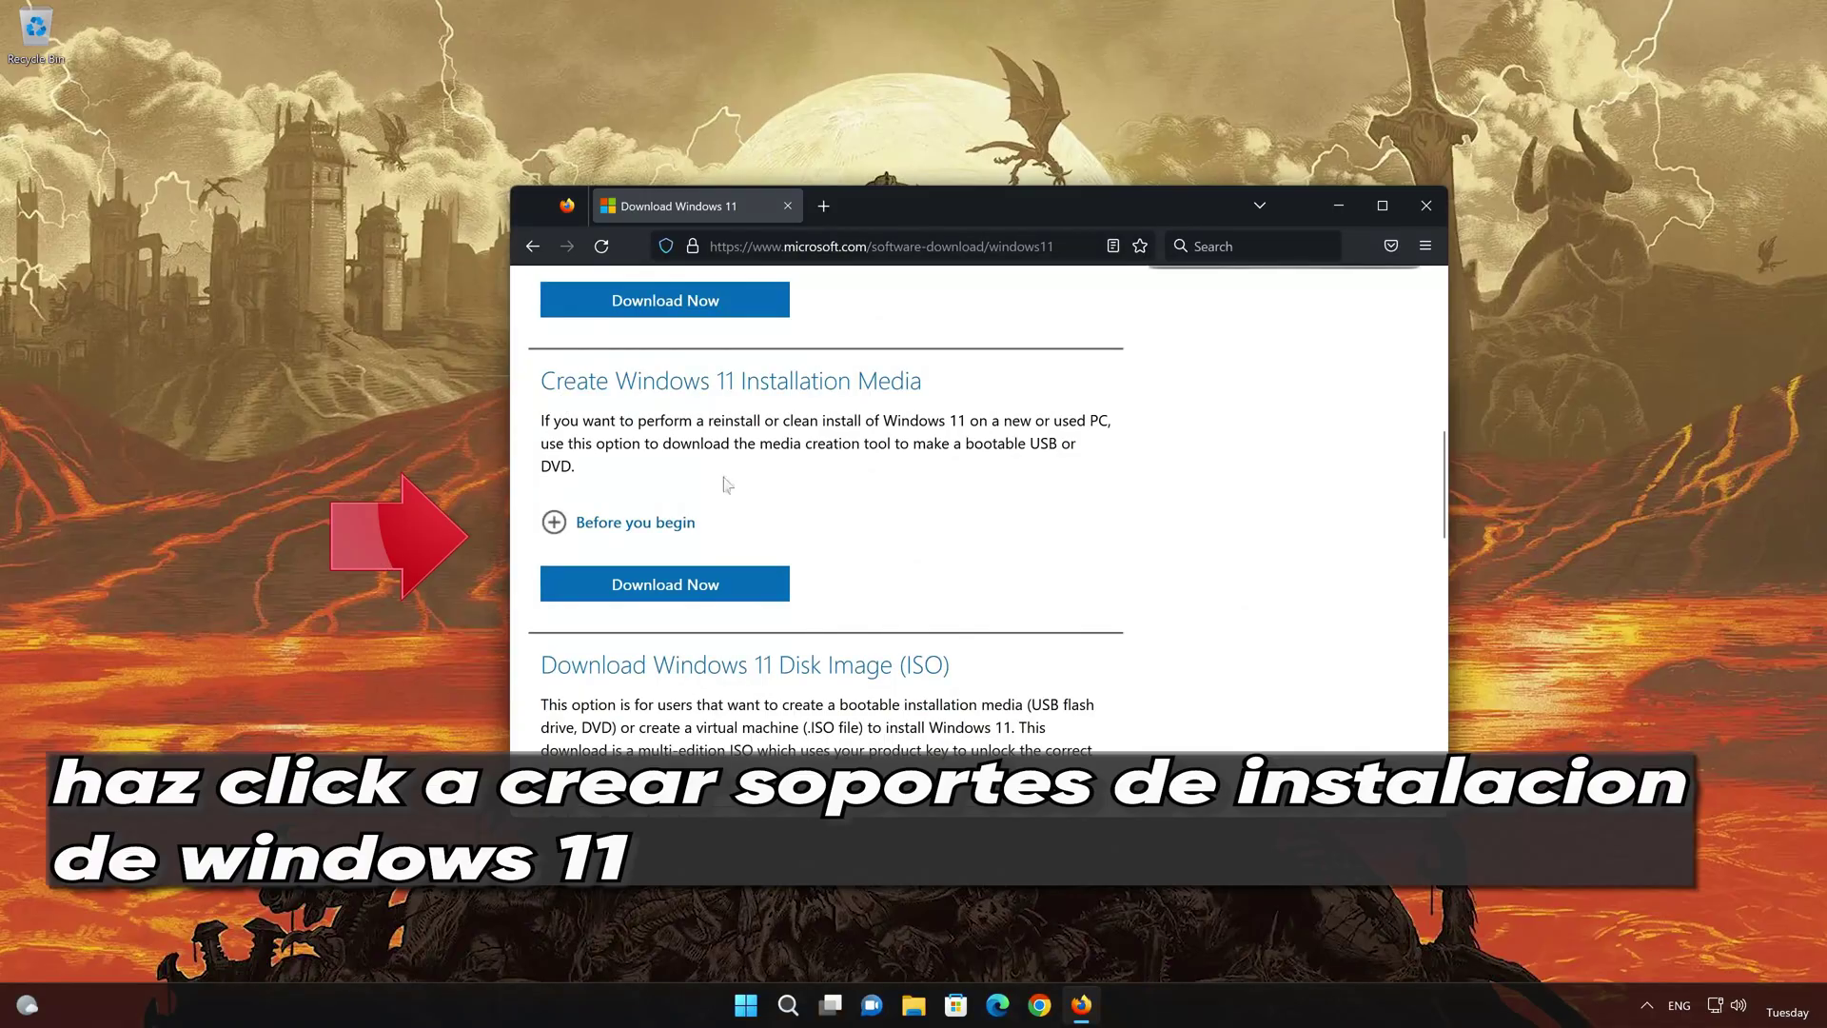
pyautogui.click(696, 589)
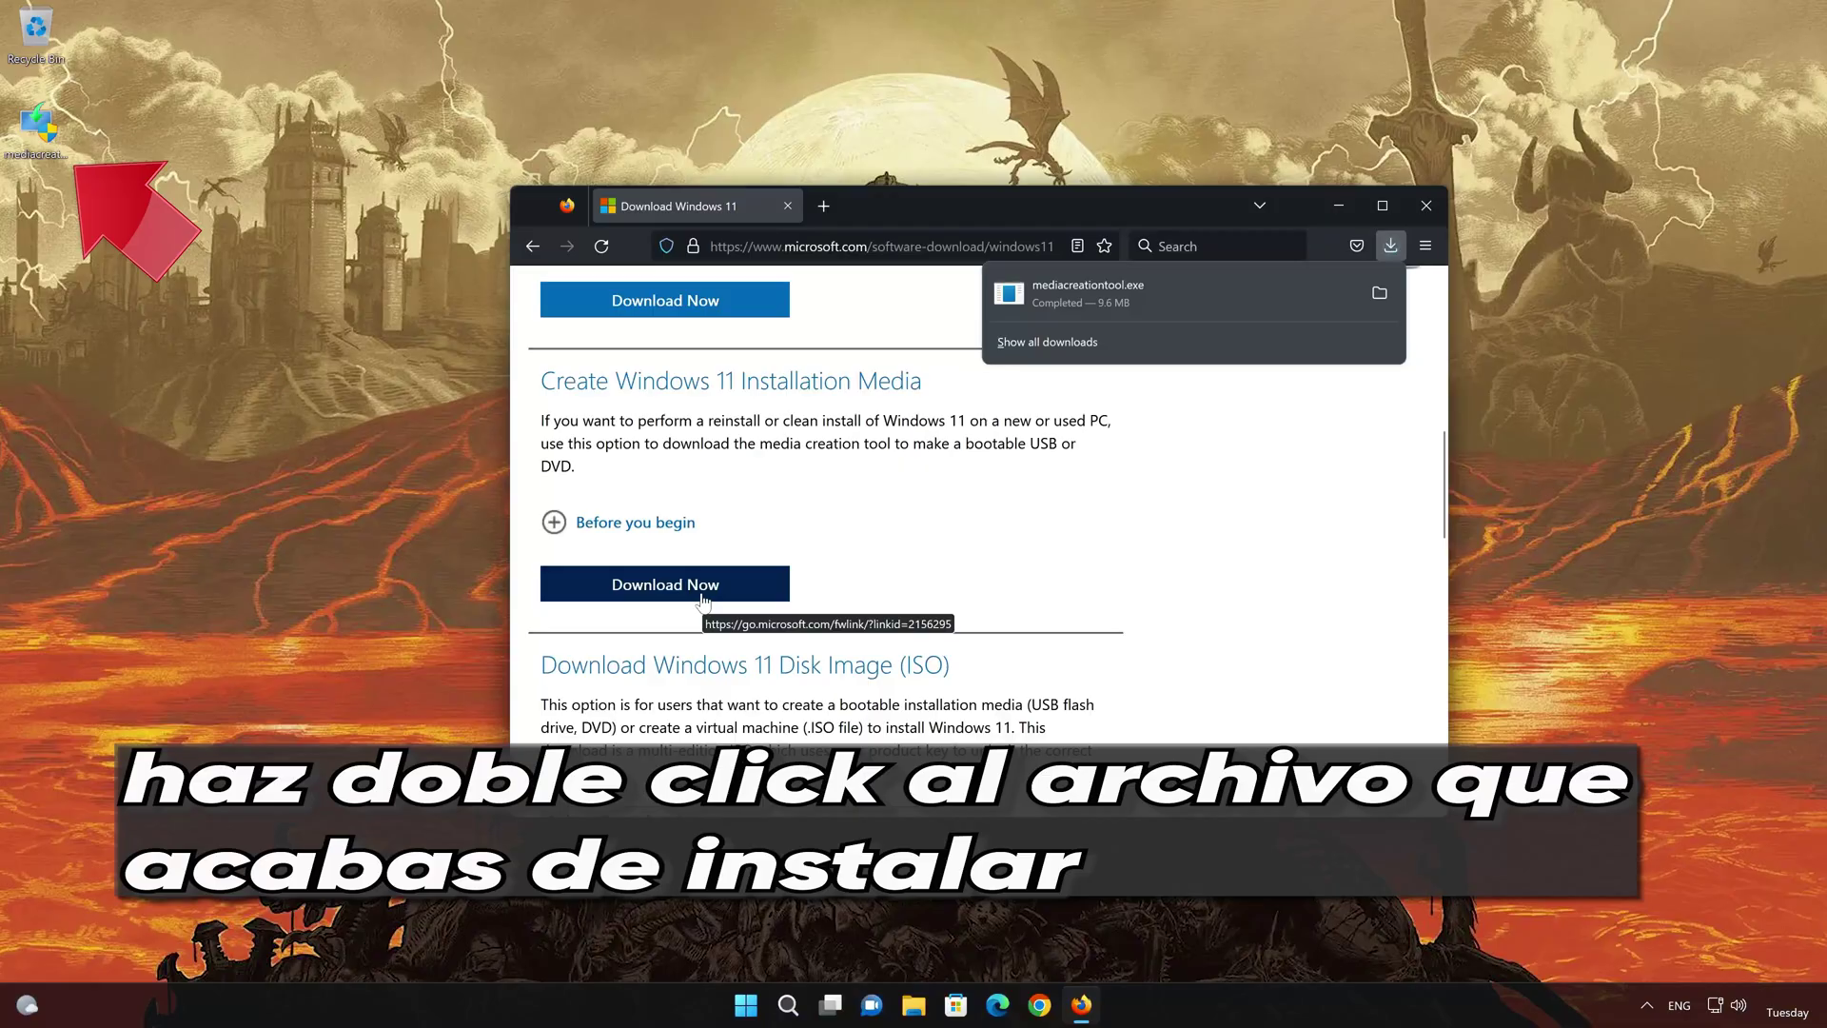
pyautogui.click(1426, 205)
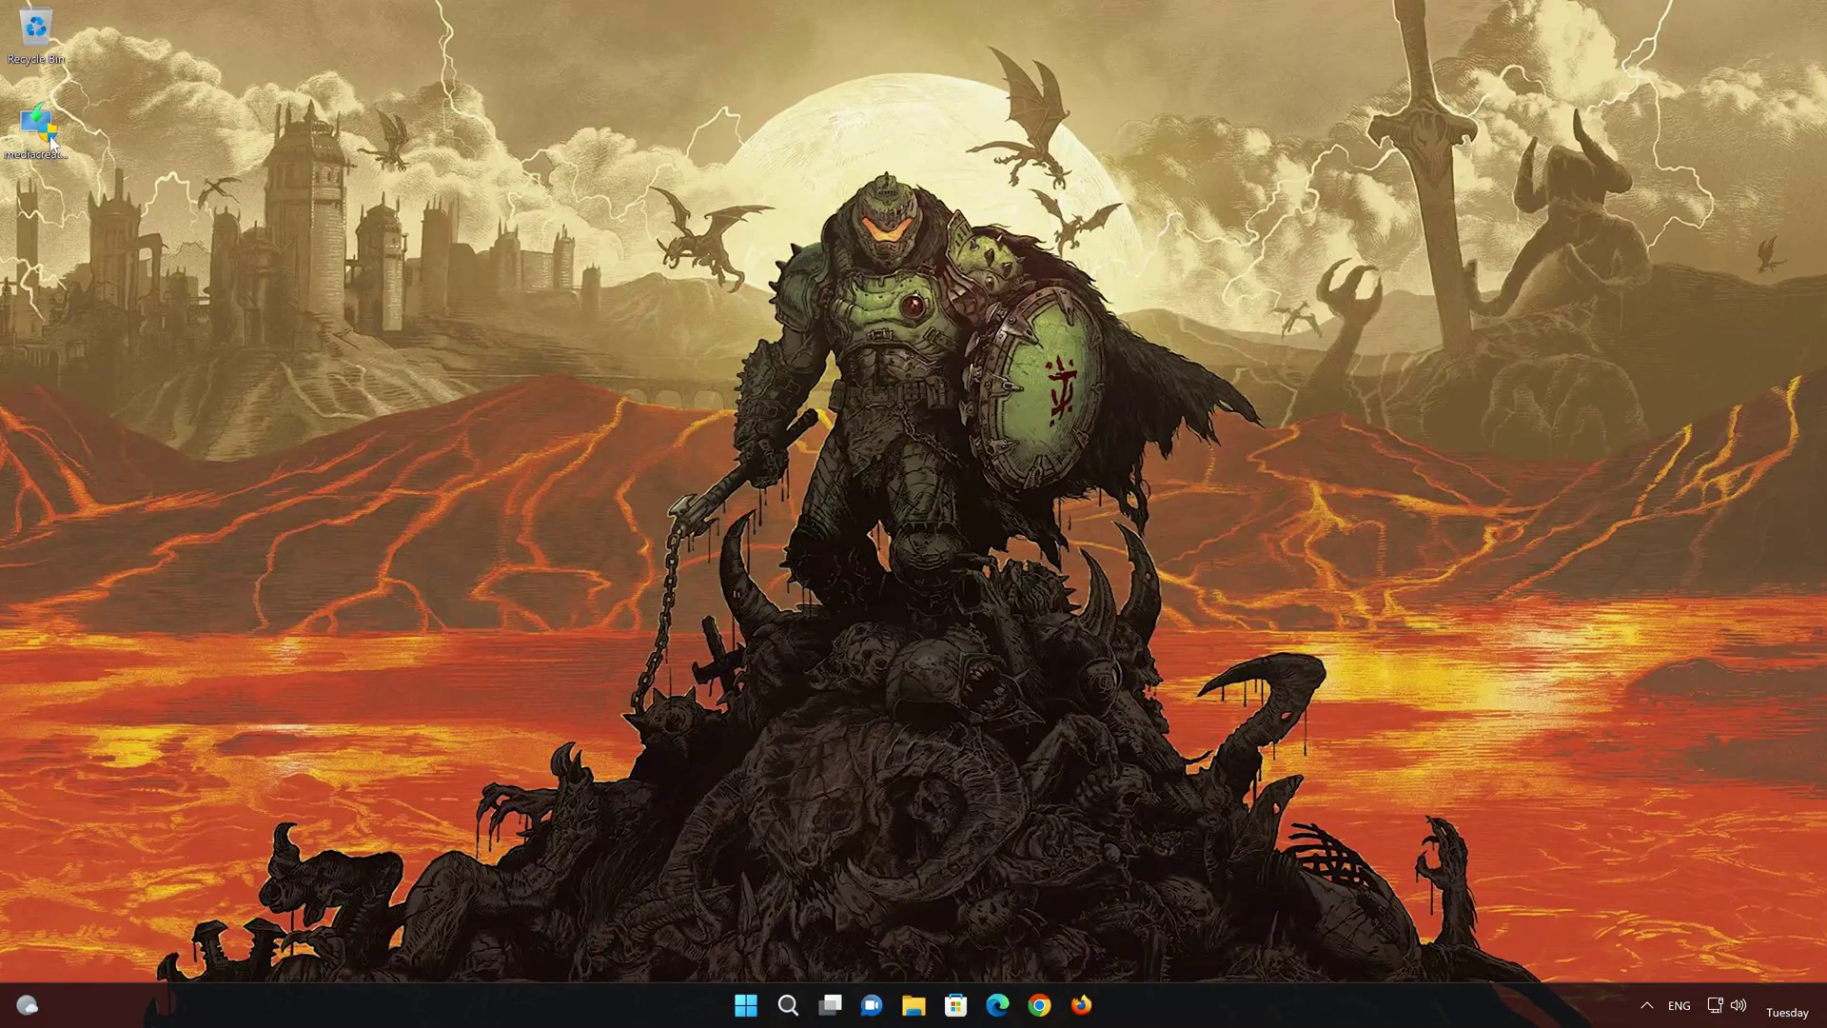
# Step: Run the downloaded mediacreationtool with permission to make changes, accept its license terms, and keep the recommended language and edition
pyautogui.click(38, 155)
pyautogui.doubleClick(39, 153)
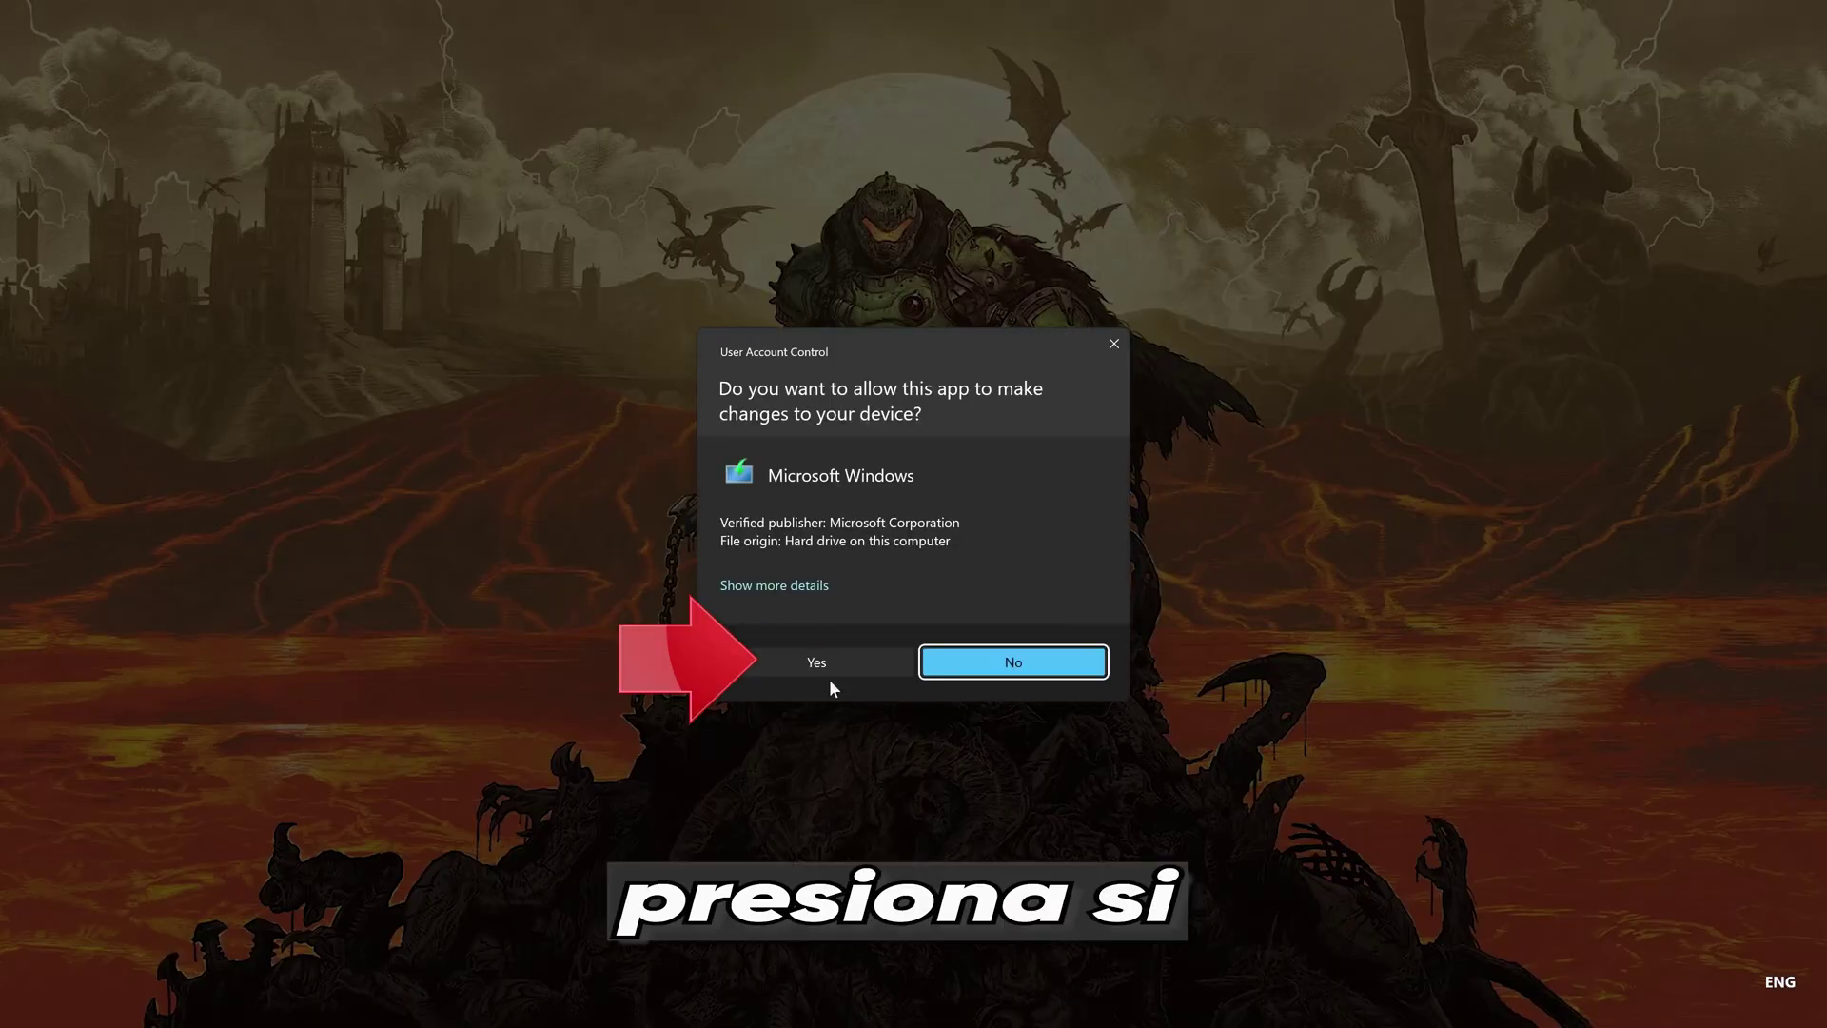
pyautogui.click(807, 664)
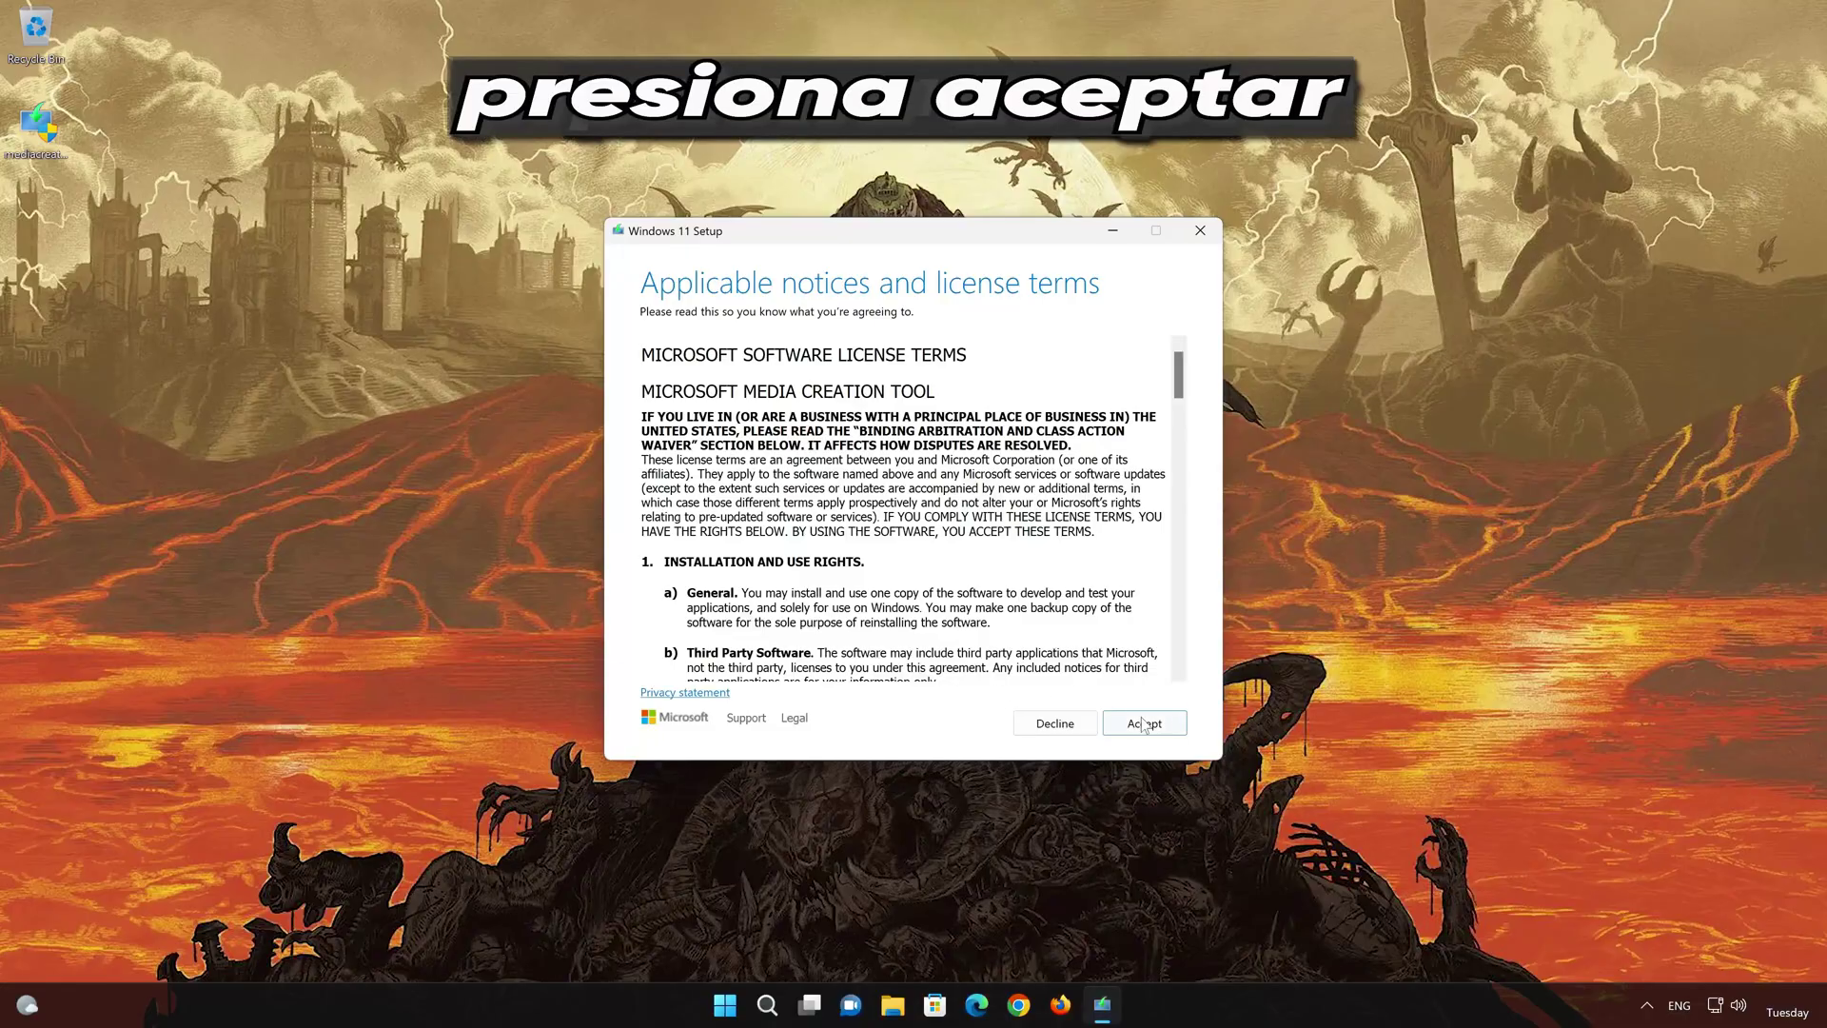
pyautogui.click(1152, 728)
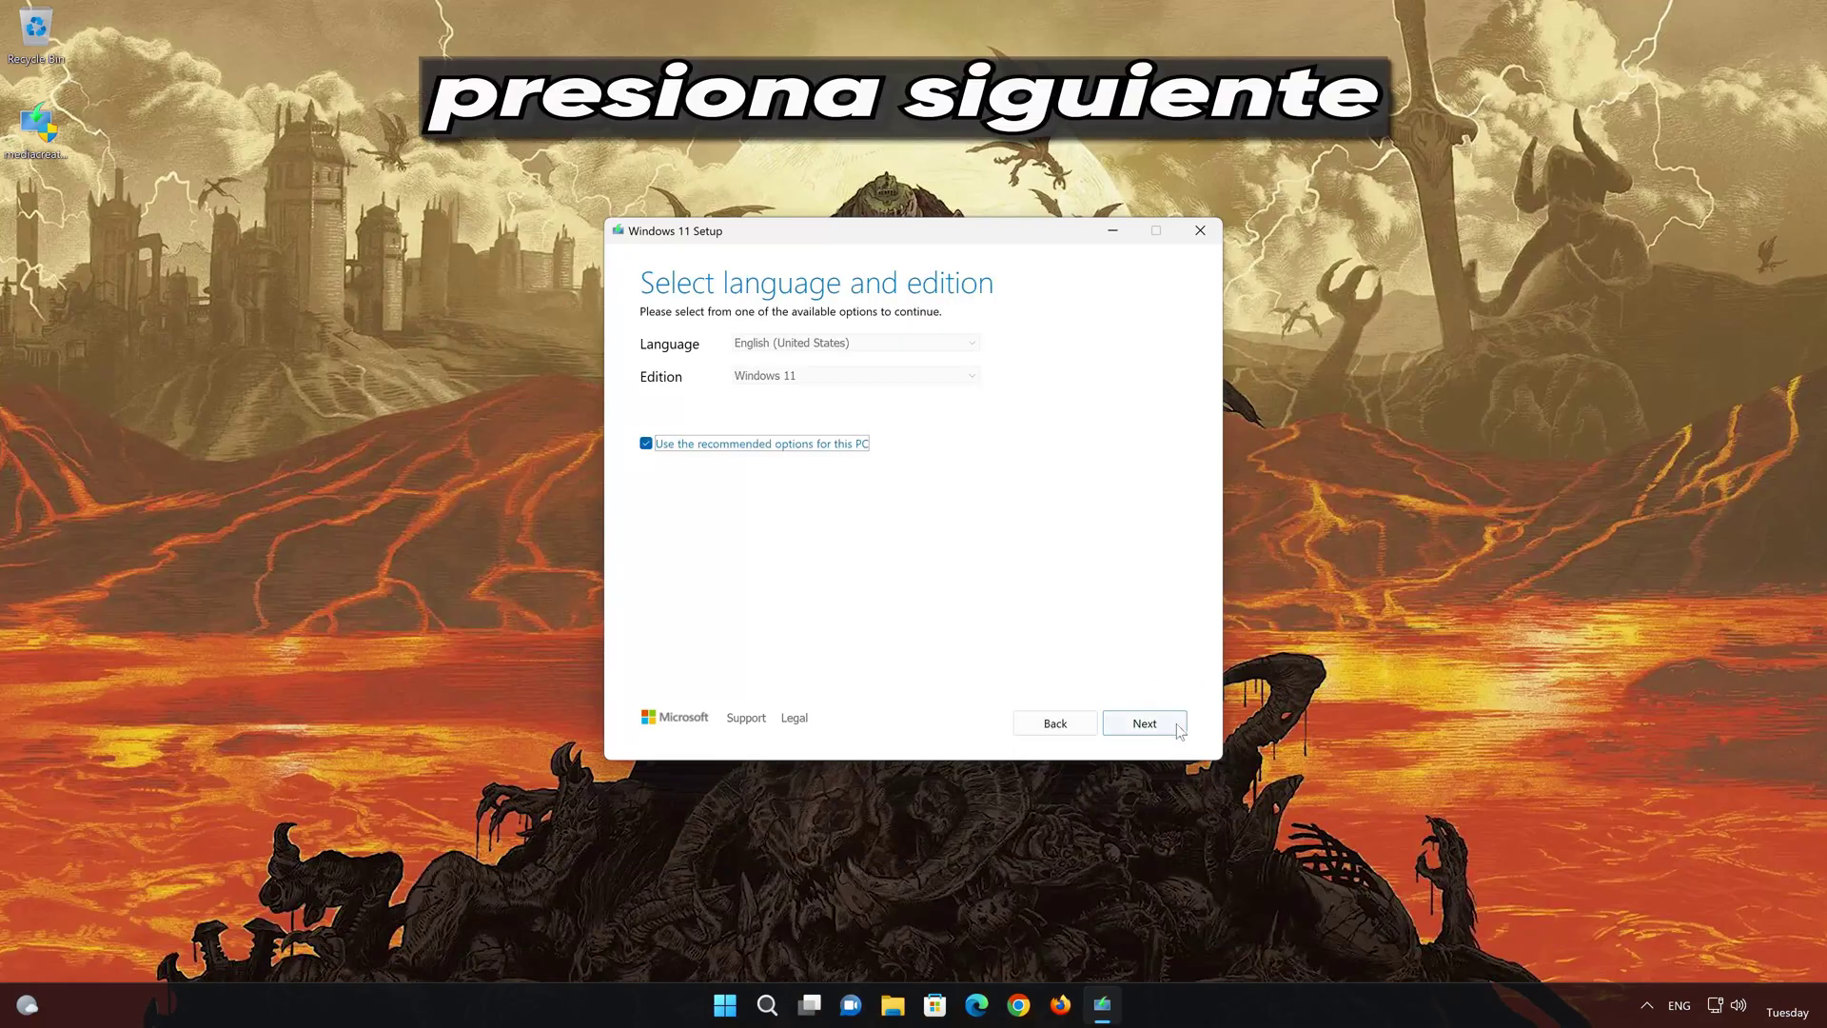
pyautogui.click(1170, 731)
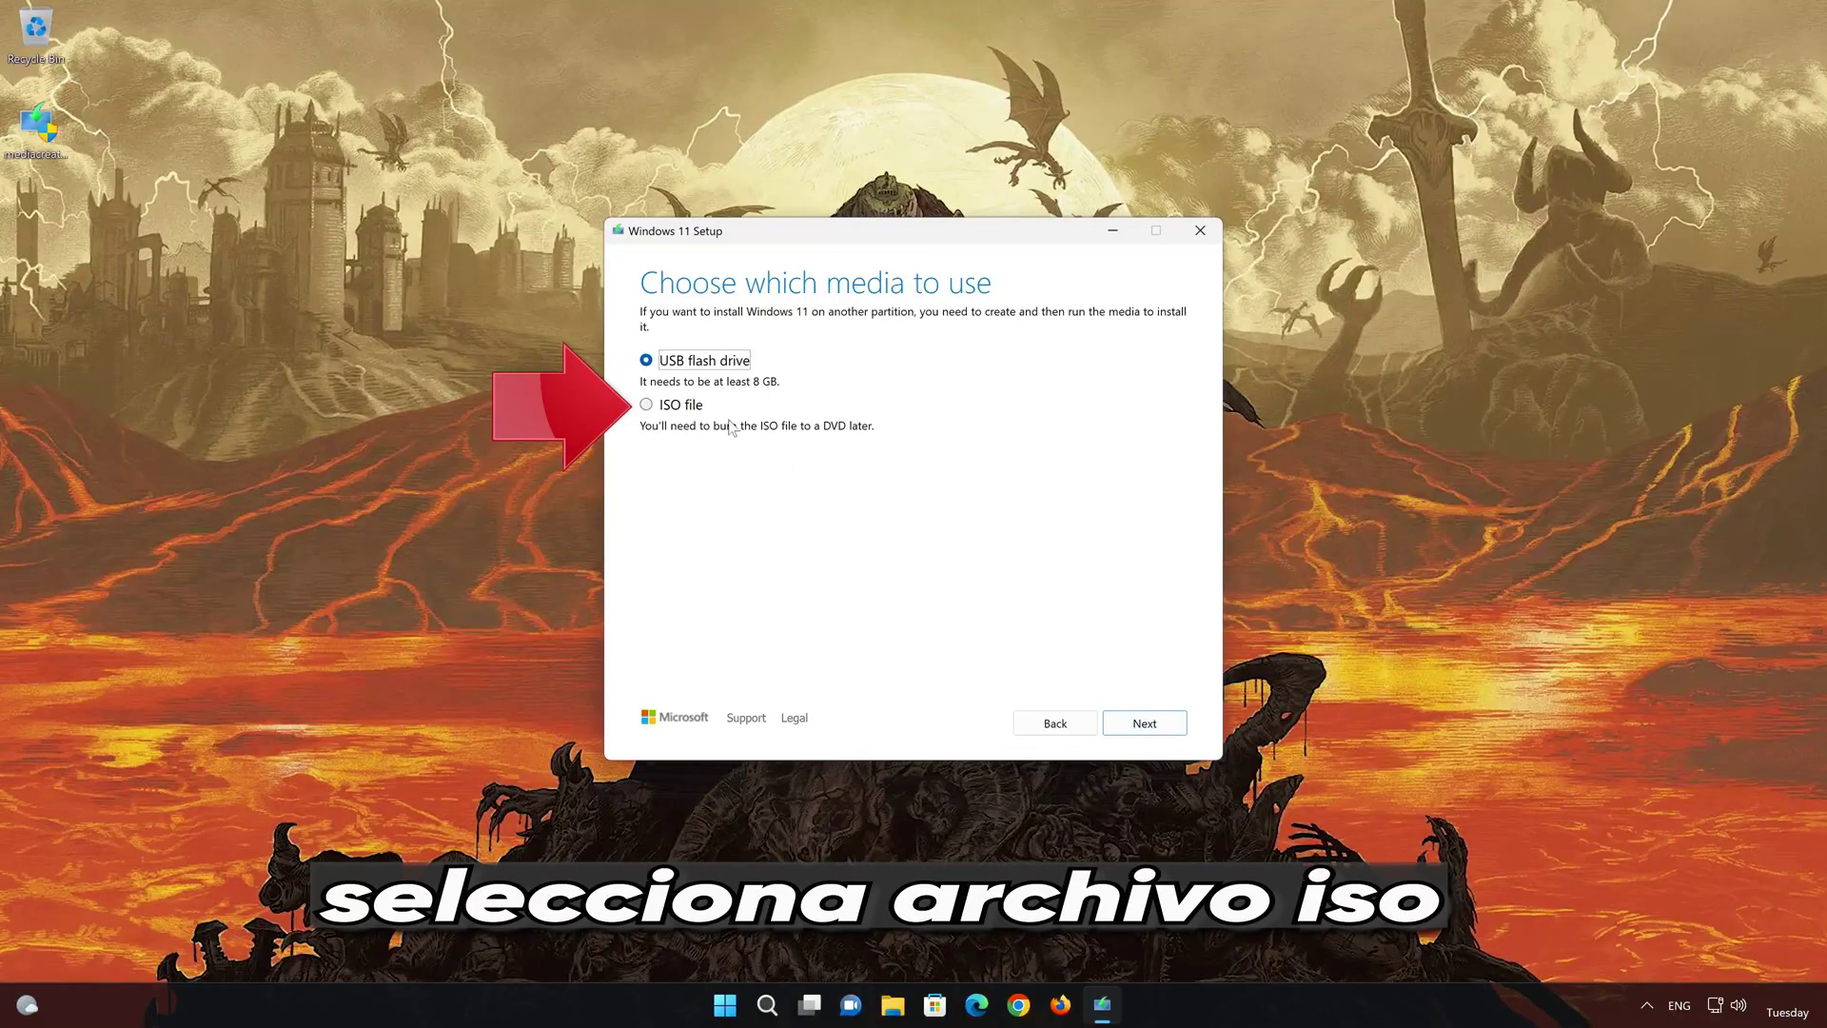
# Step: Create the installation media as an ISO file saved on the Desktop as "Windows 11", and finish the media creation wizard
pyautogui.click(648, 406)
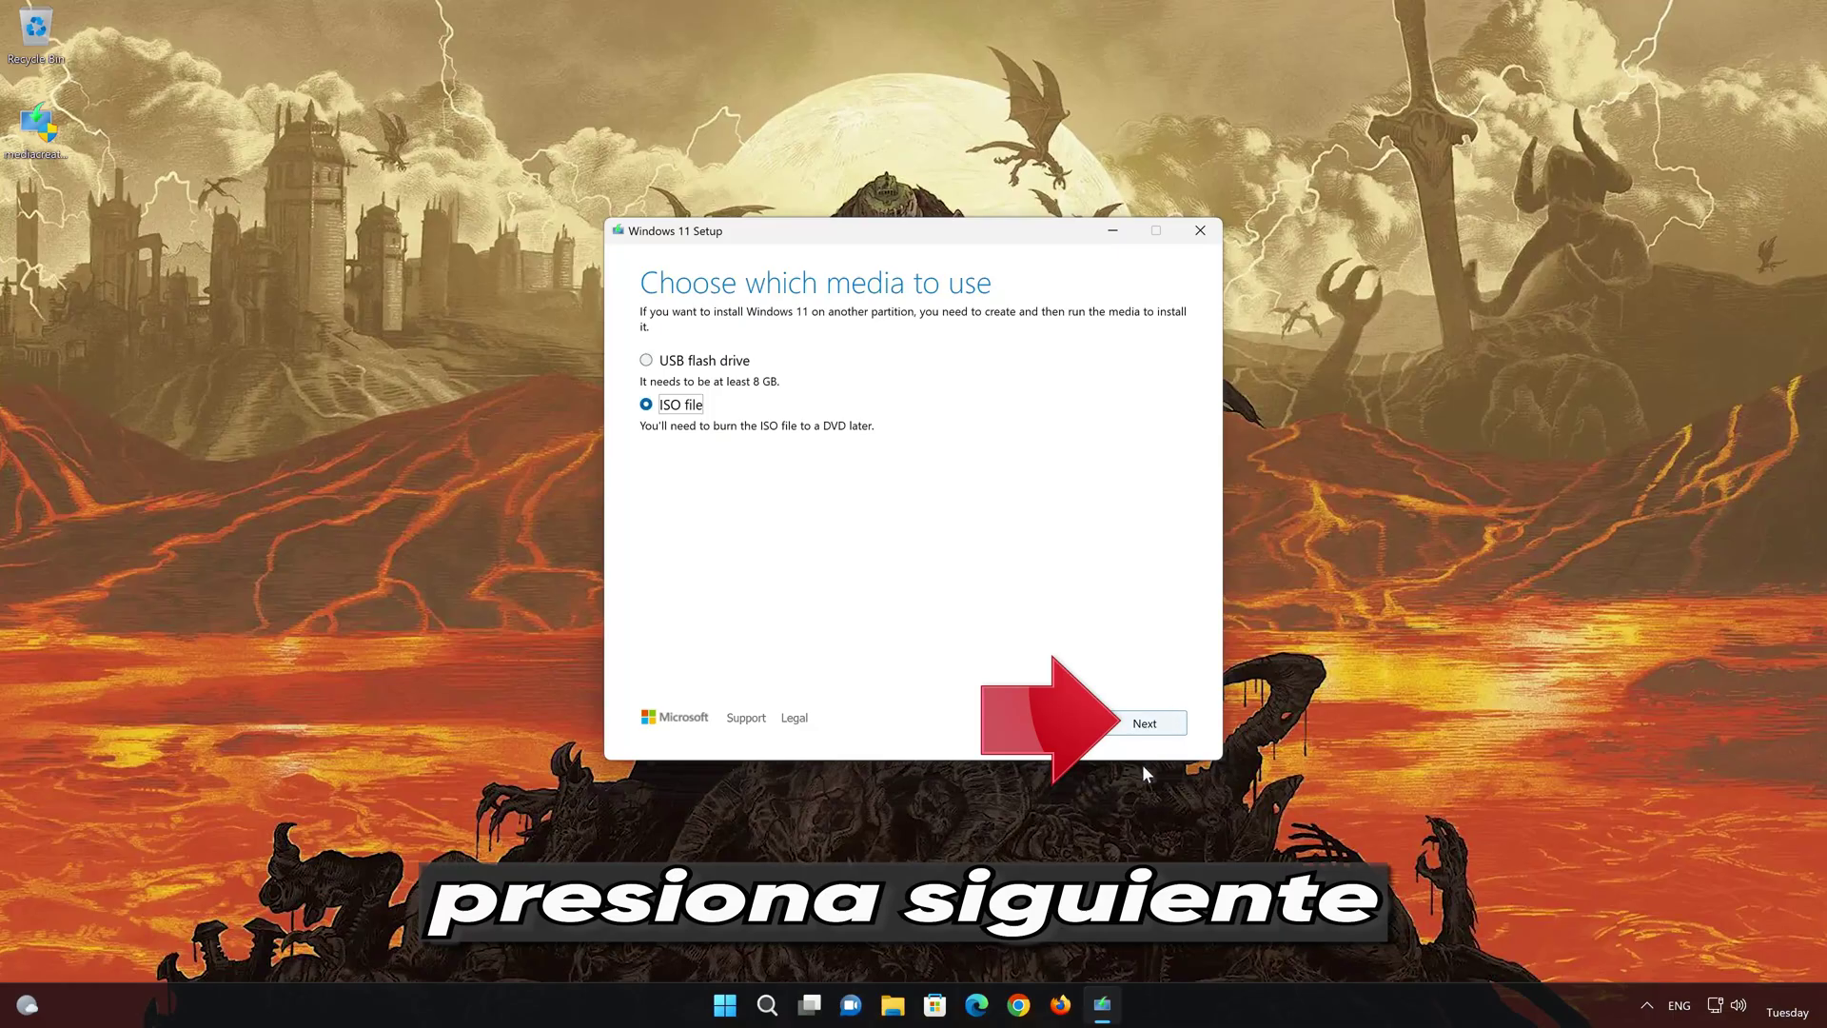
pyautogui.click(1147, 725)
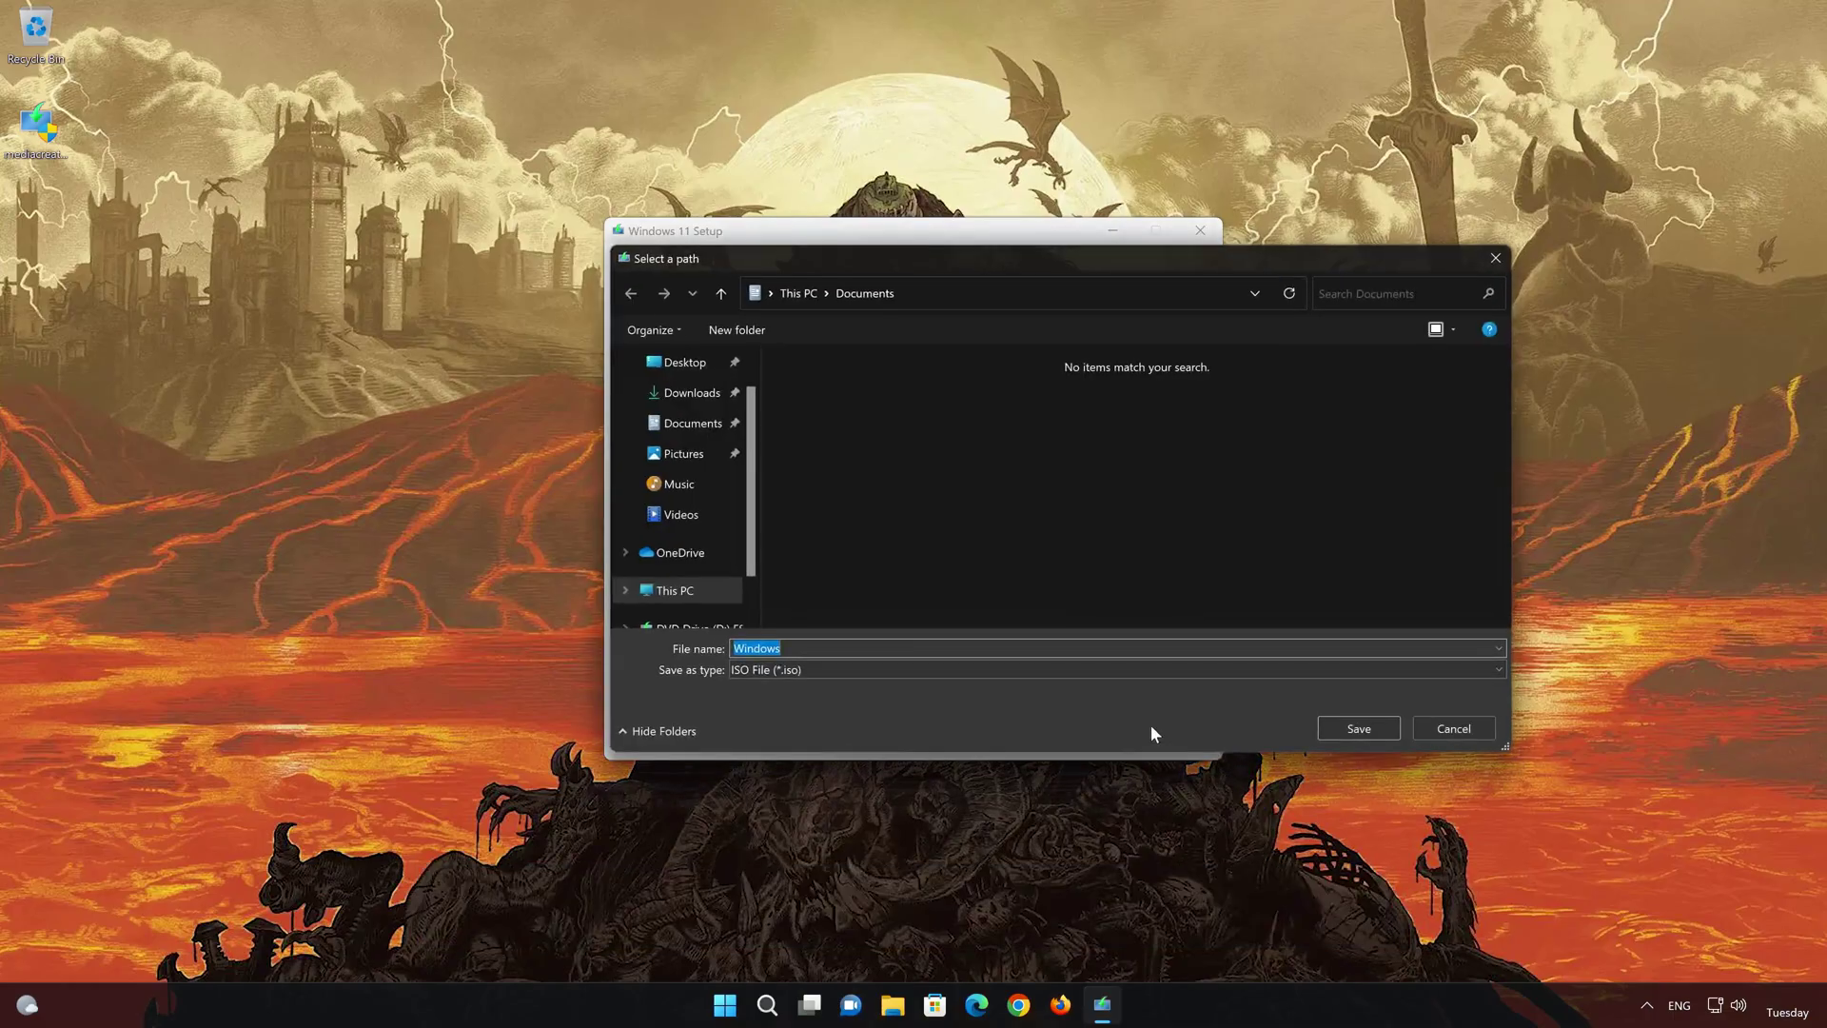
pyautogui.press('End')
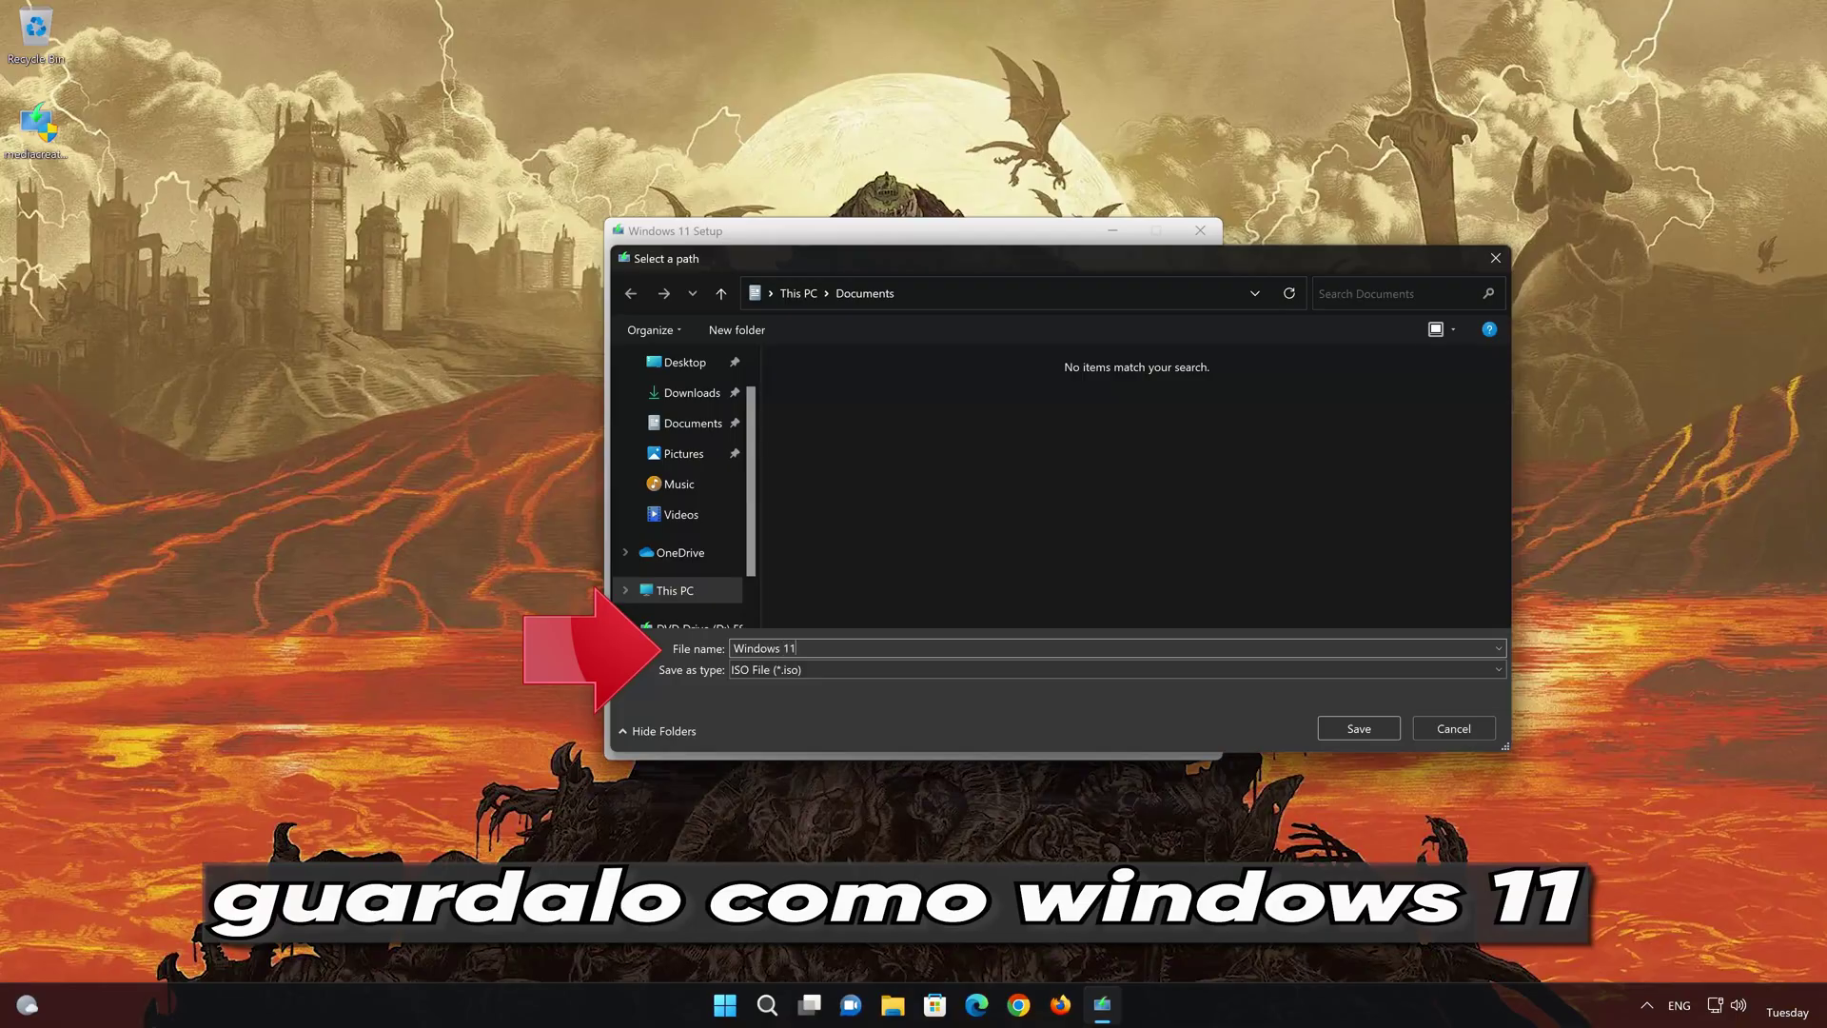
pyautogui.click(687, 362)
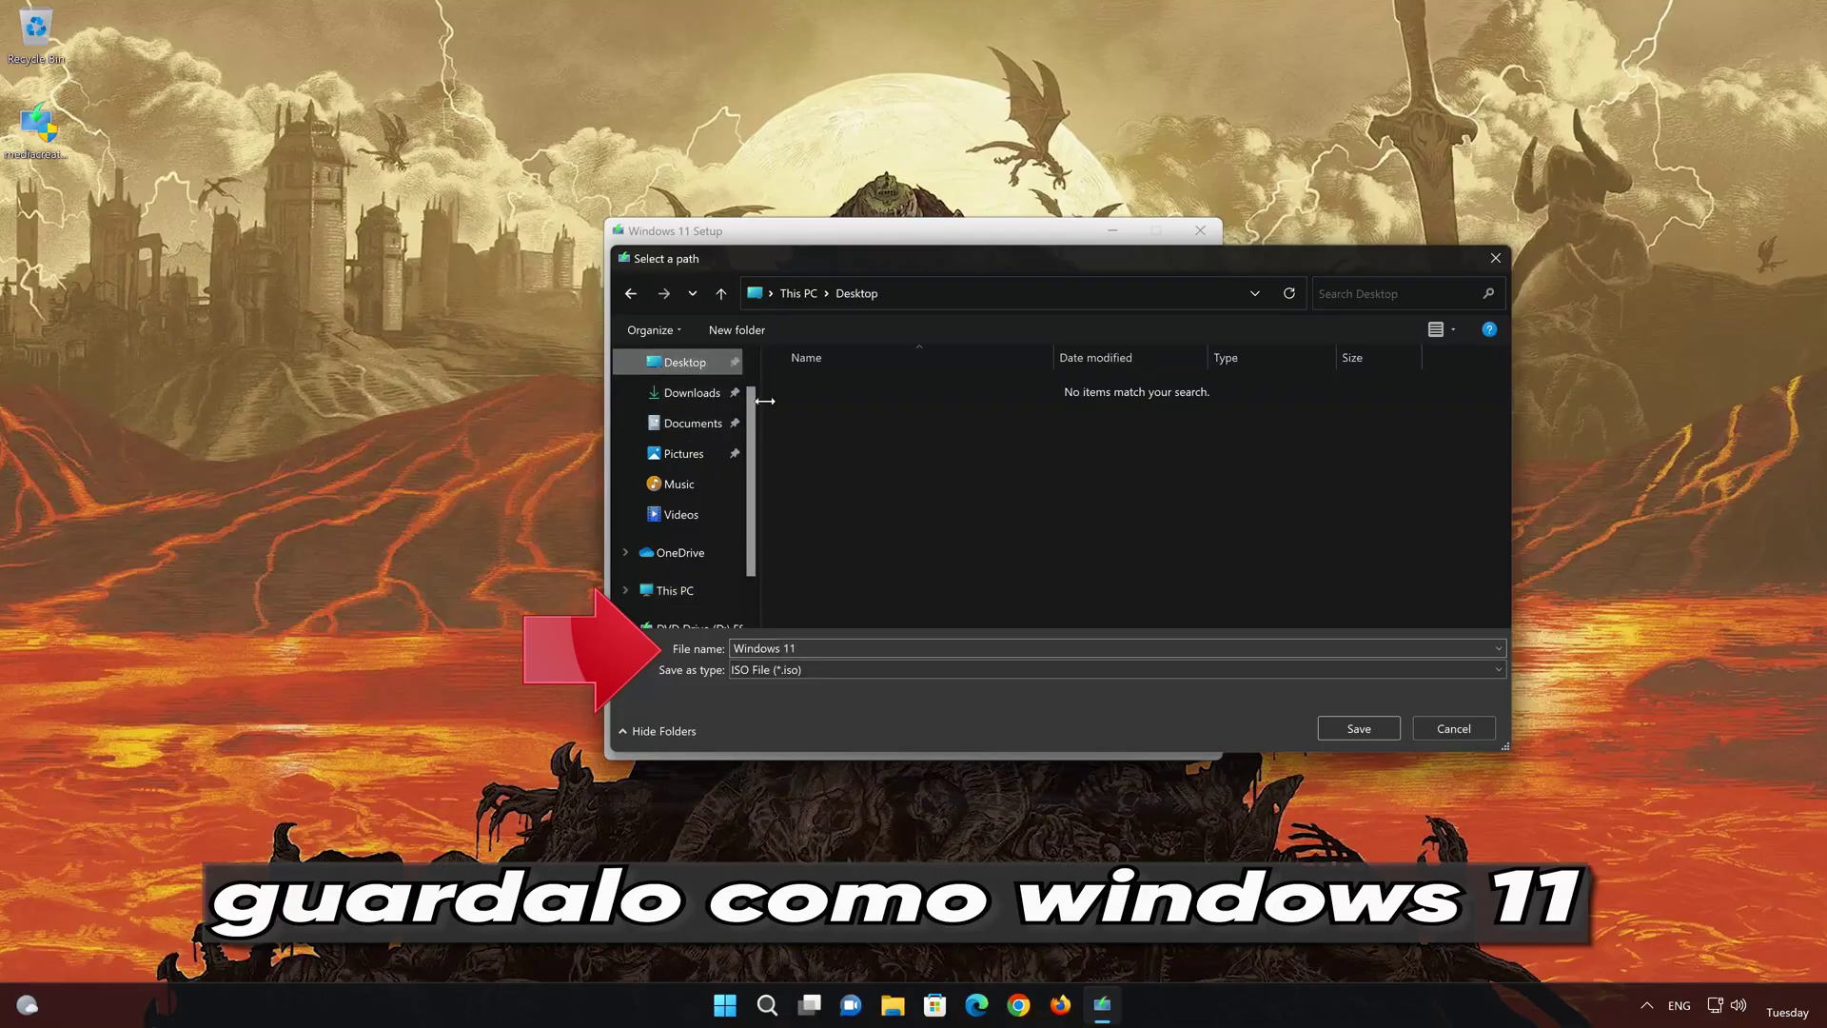
pyautogui.click(1374, 723)
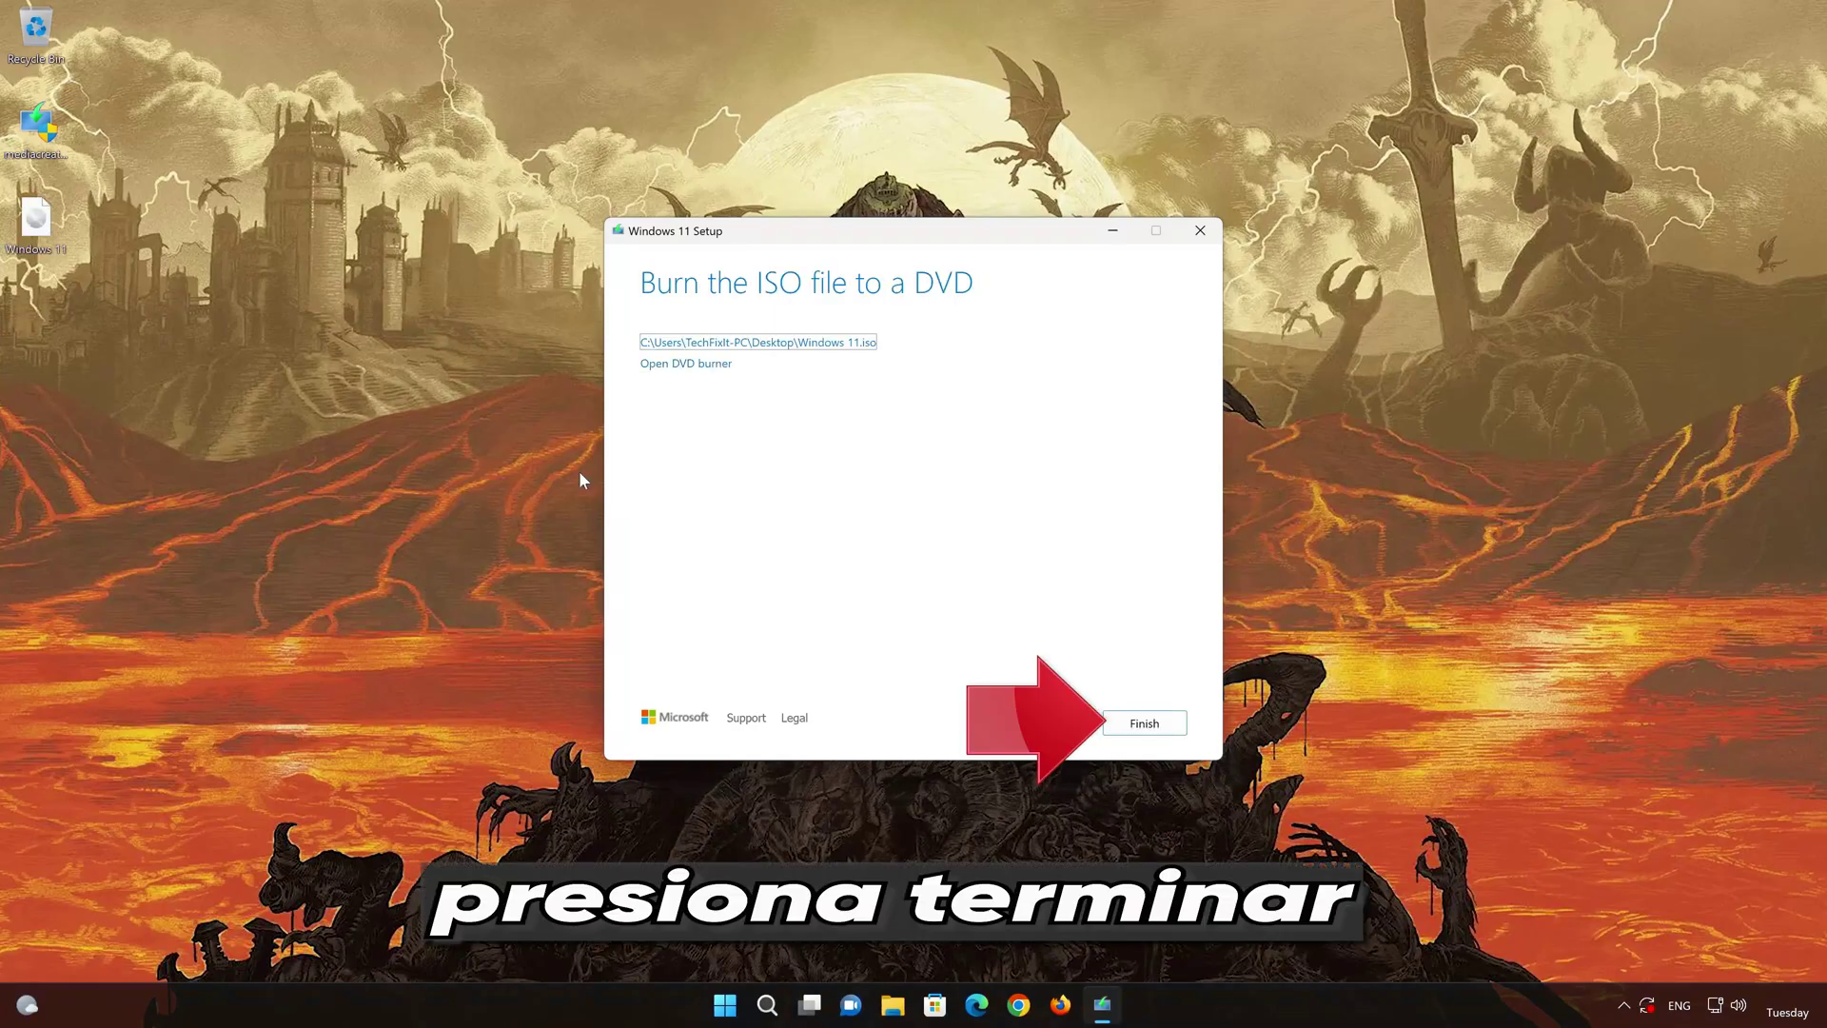
pyautogui.click(1147, 725)
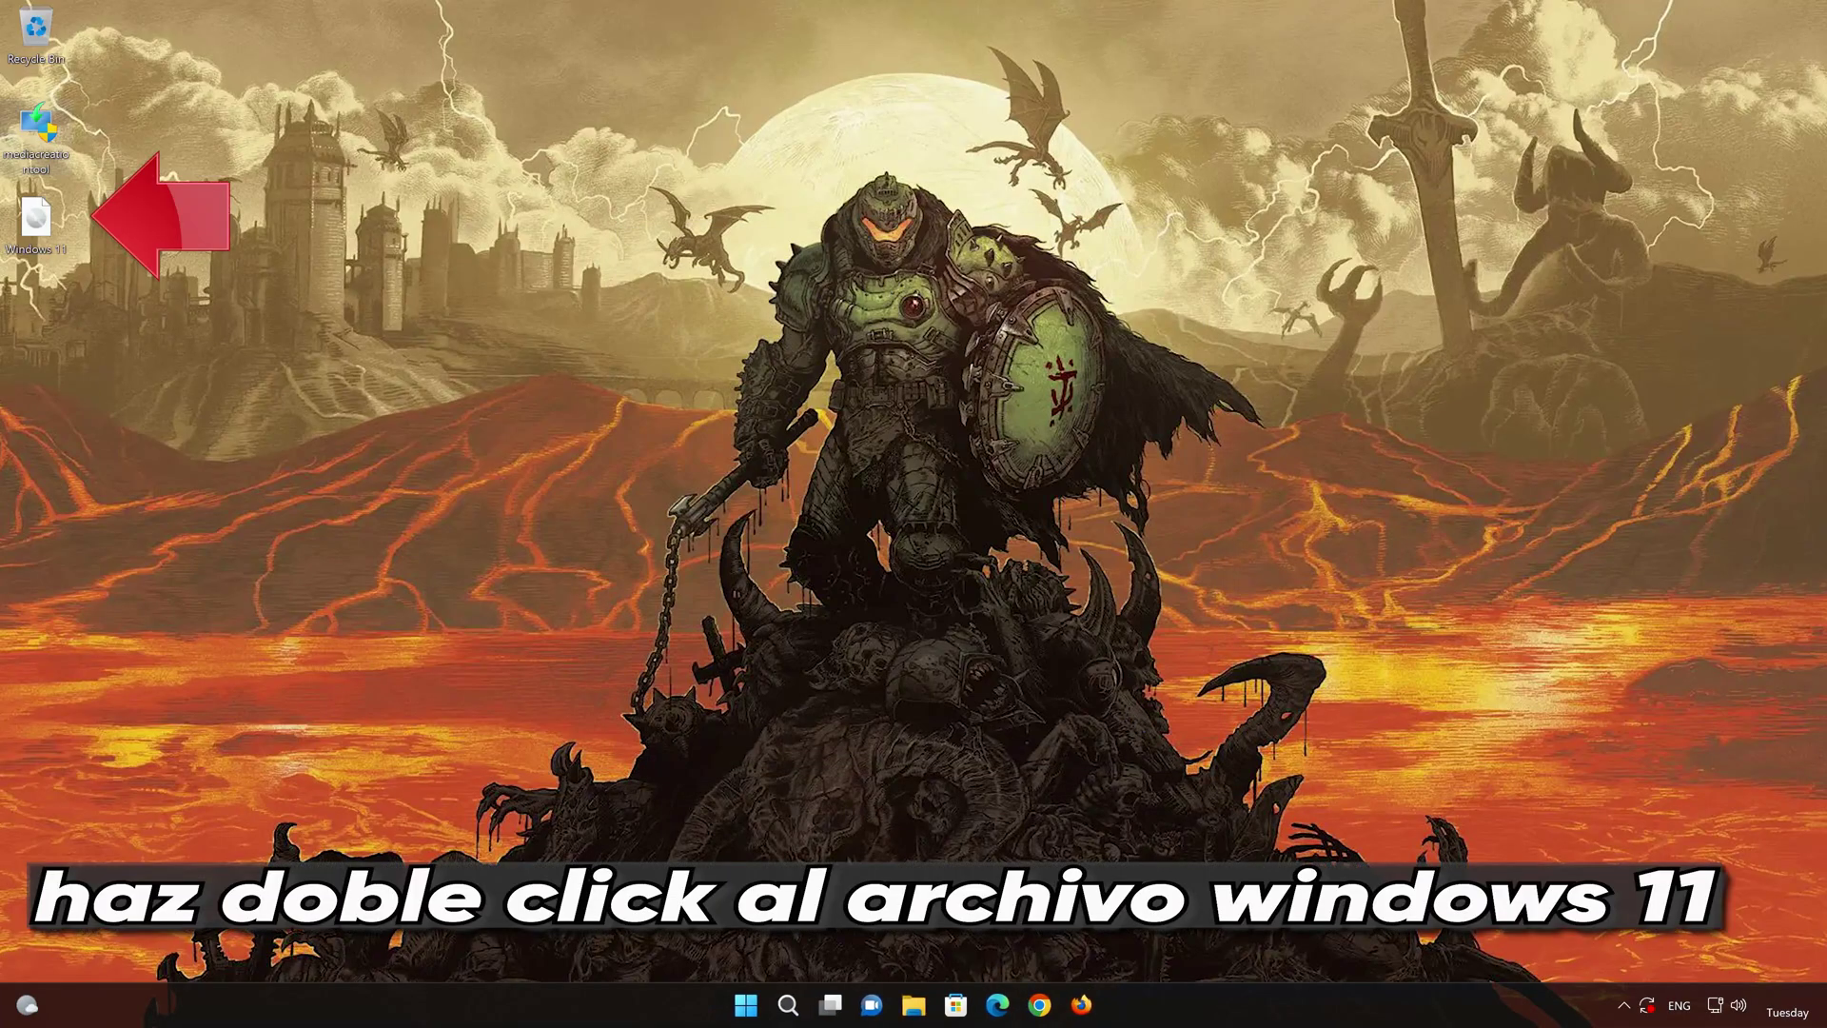
# Step: Mount the Windows 11 ISO from the desktop, run its setup application with permission to make changes, and close the drive's folder window
pyautogui.doubleClick(34, 221)
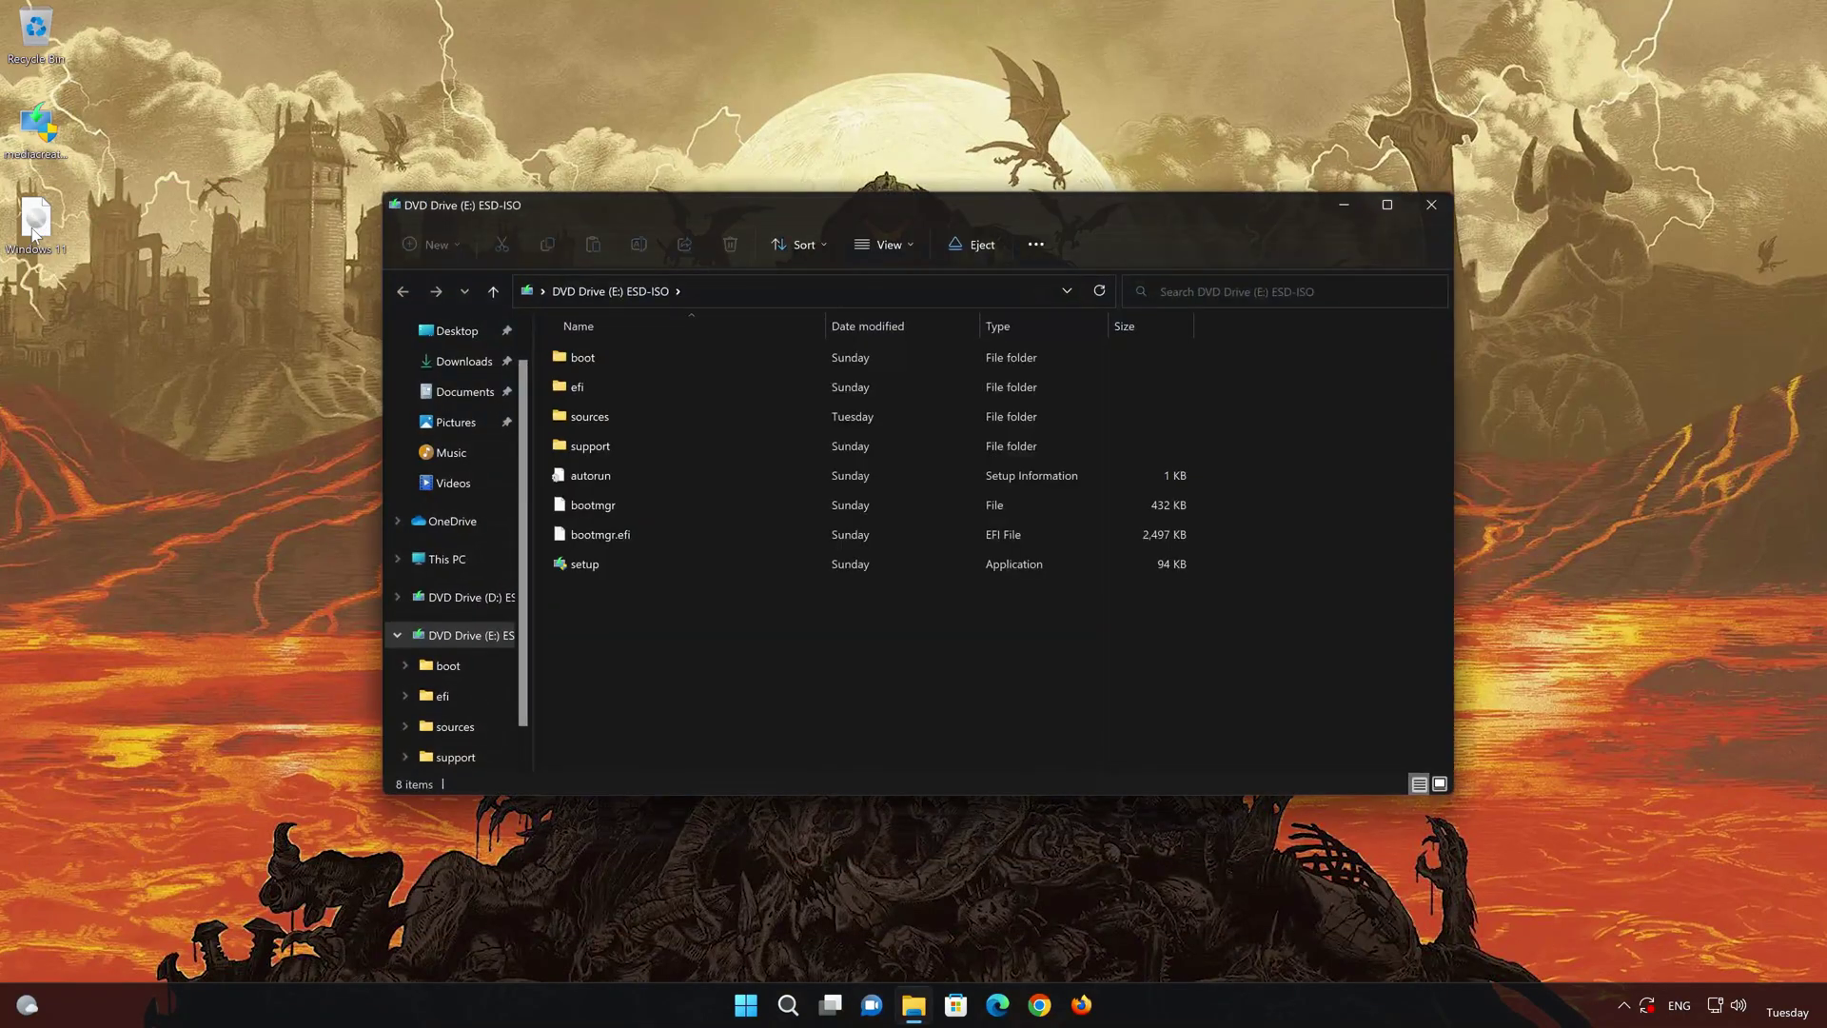
pyautogui.click(596, 561)
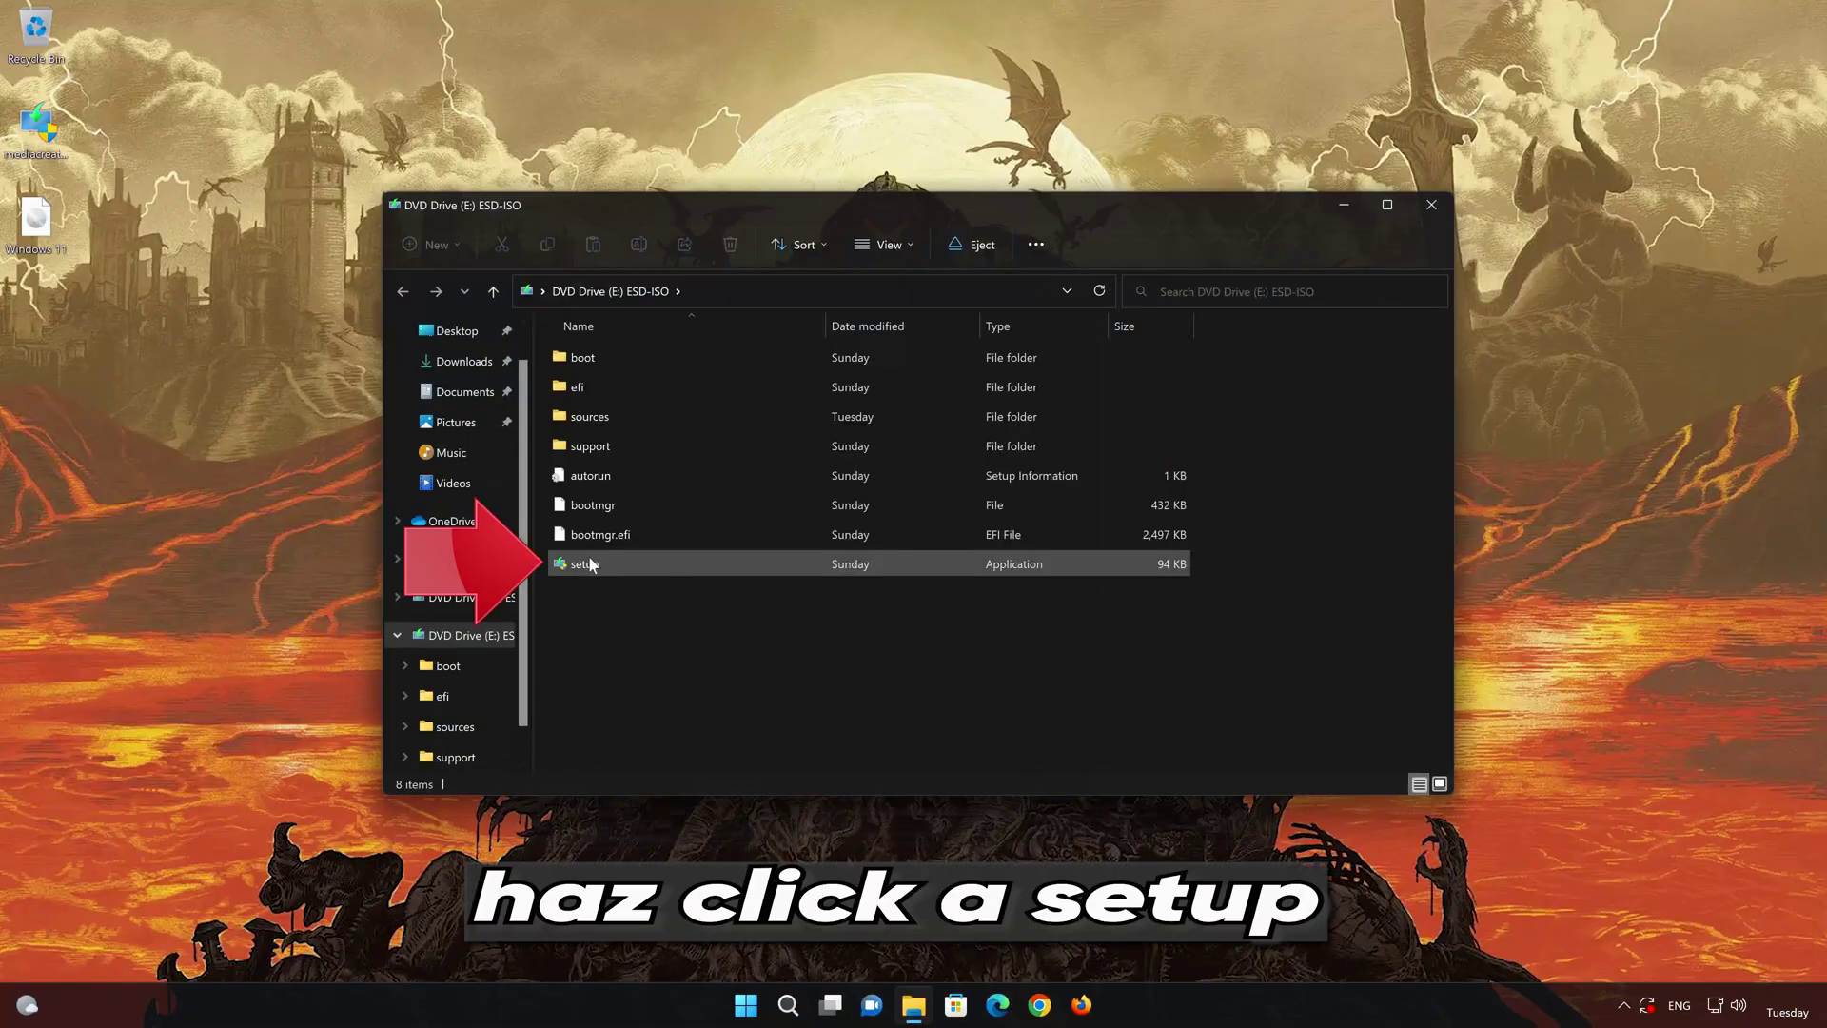
pyautogui.doubleClick(683, 564)
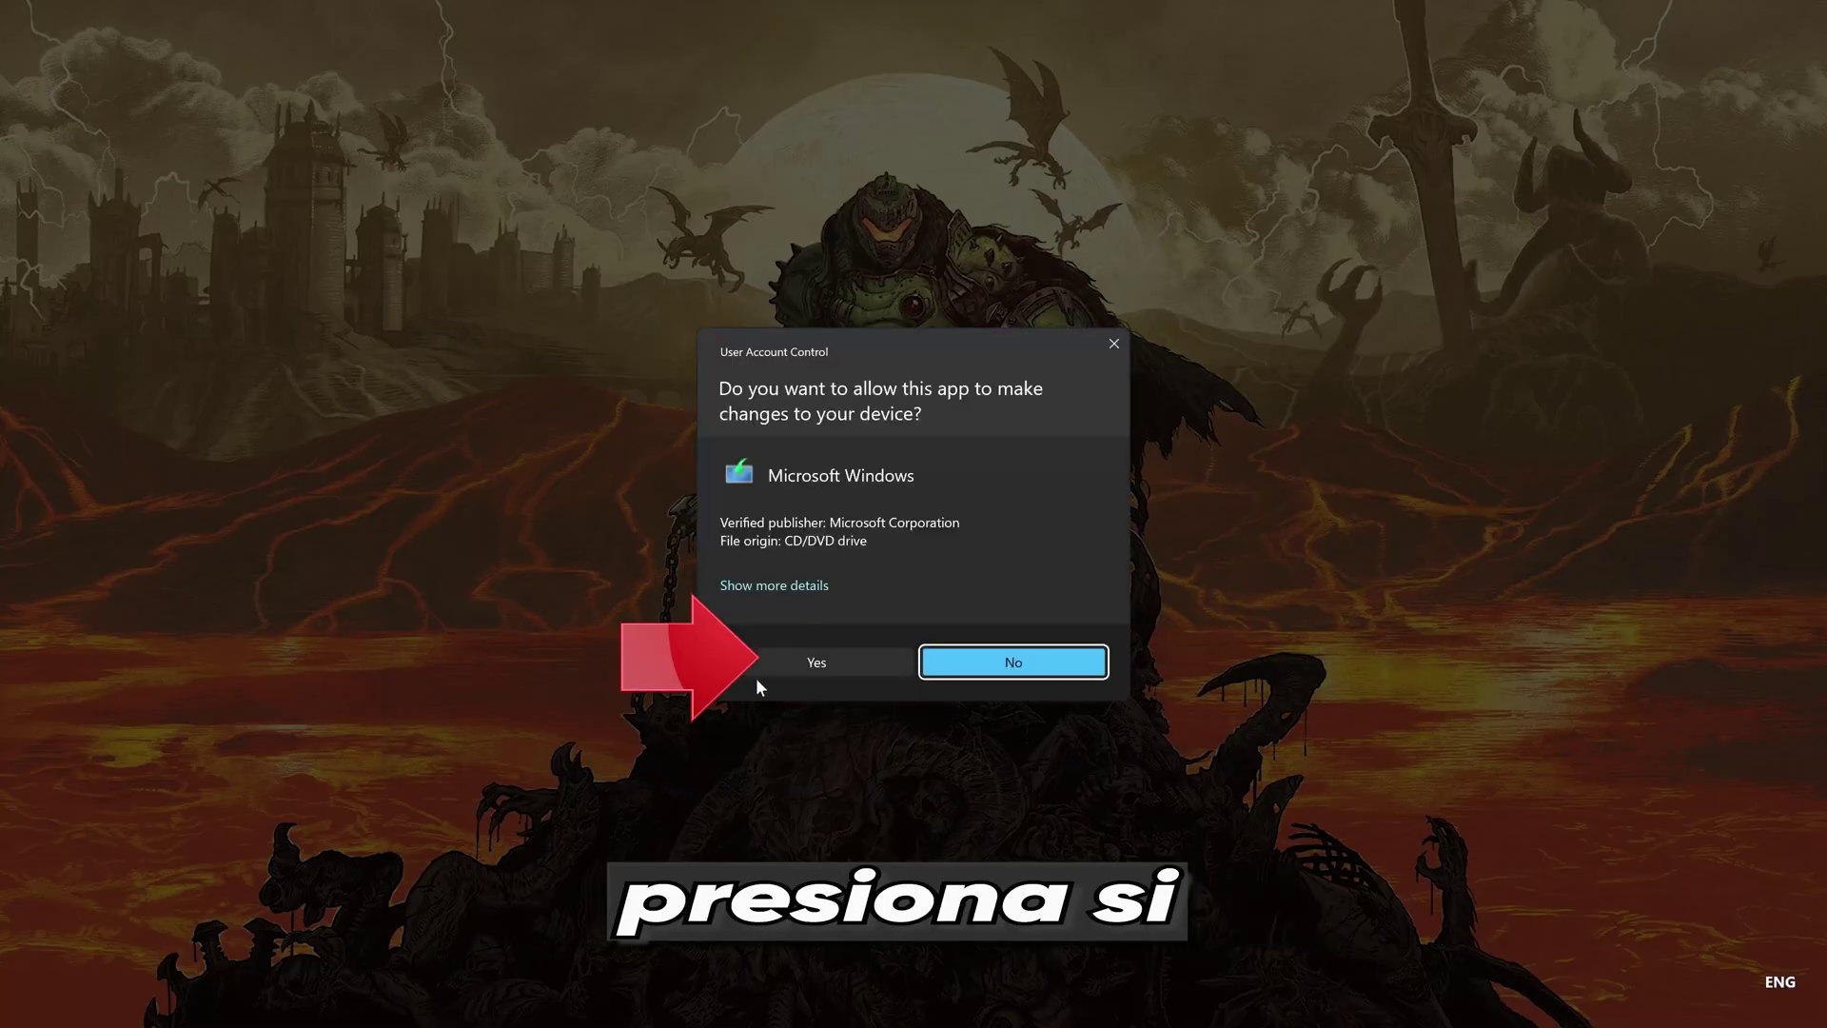
pyautogui.click(807, 659)
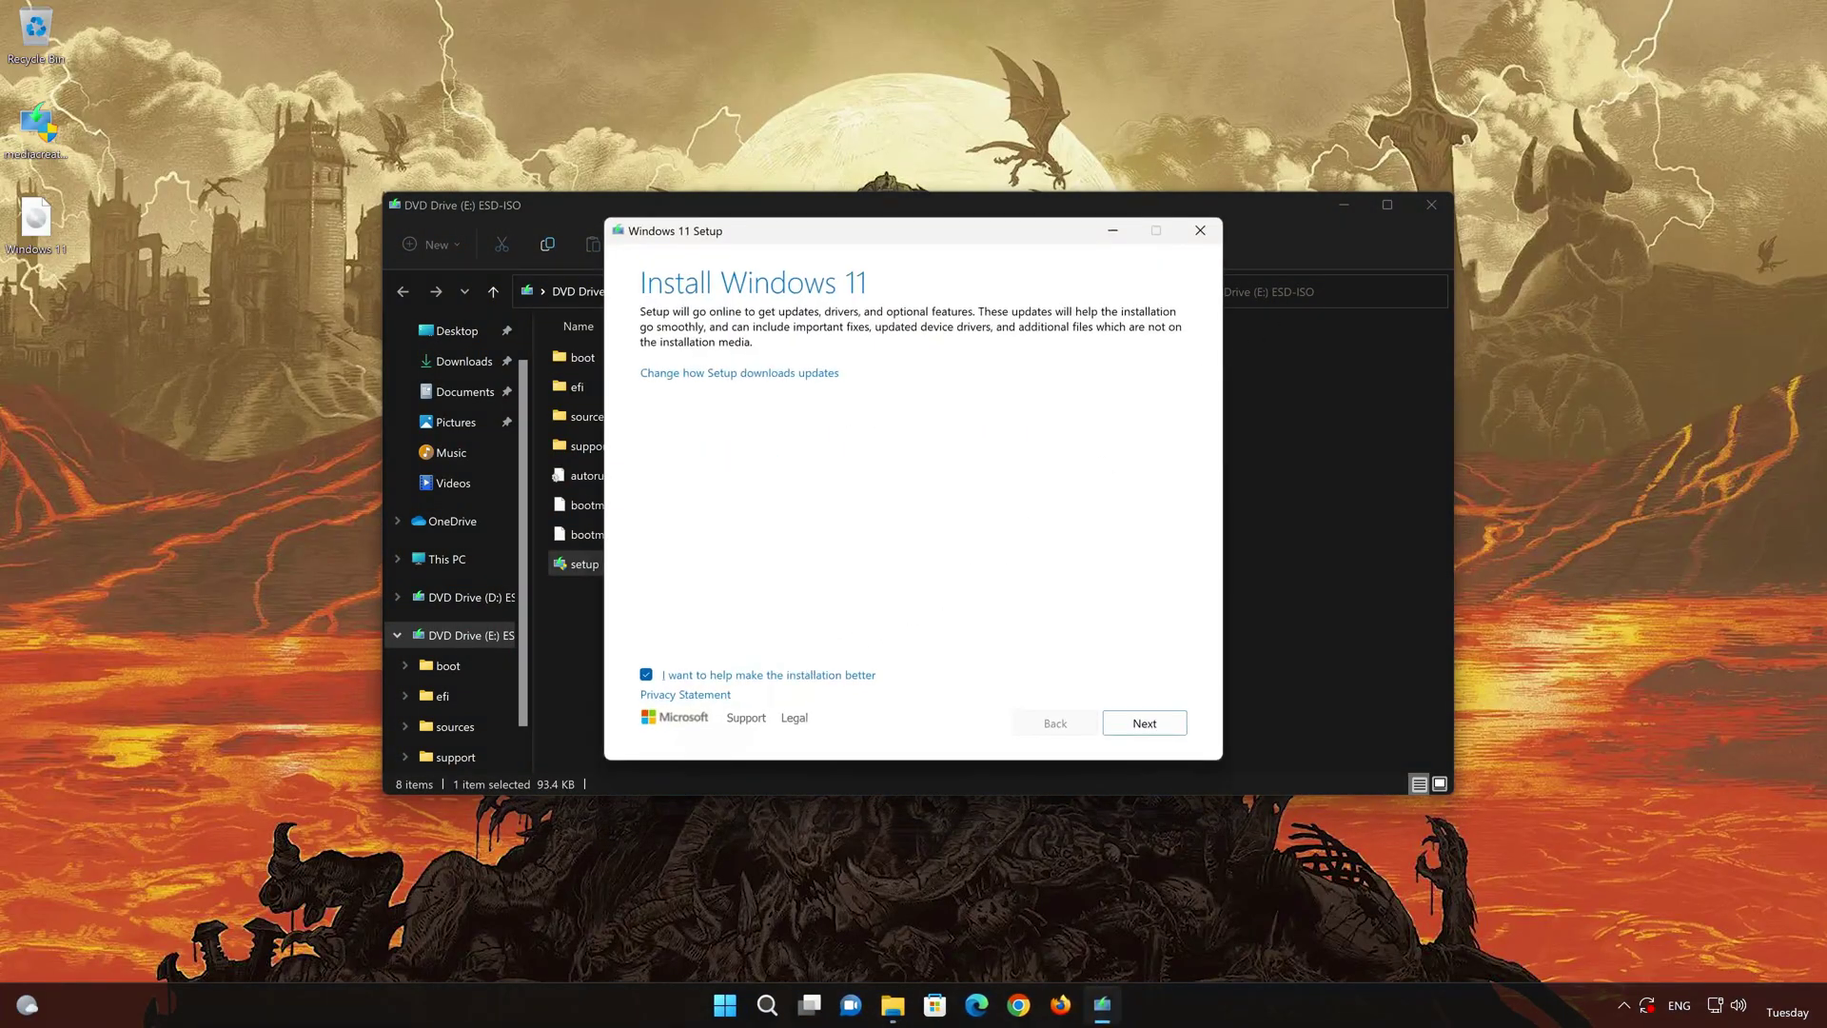
pyautogui.click(1429, 211)
pyautogui.click(1429, 211)
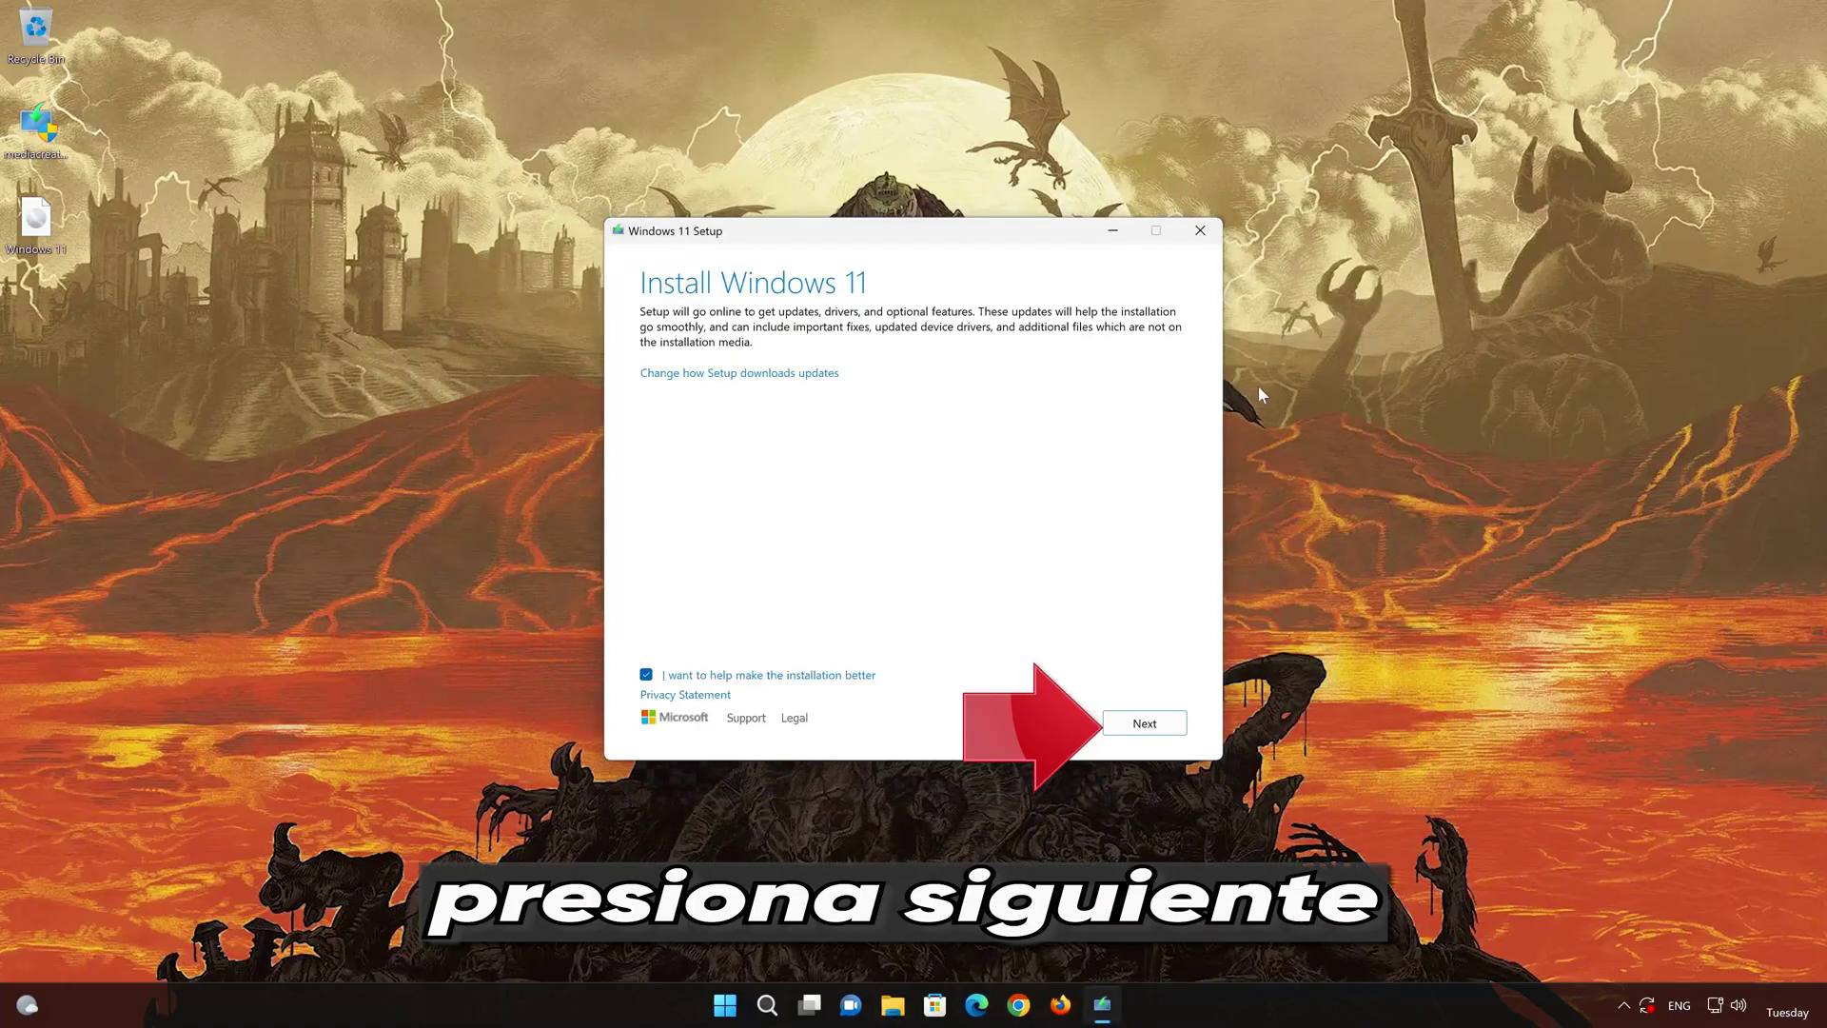
# Step: Proceed through Windows 11 Setup, accept the license terms, and start installing Windows 11 Pro while keeping personal files and apps
pyautogui.click(1151, 731)
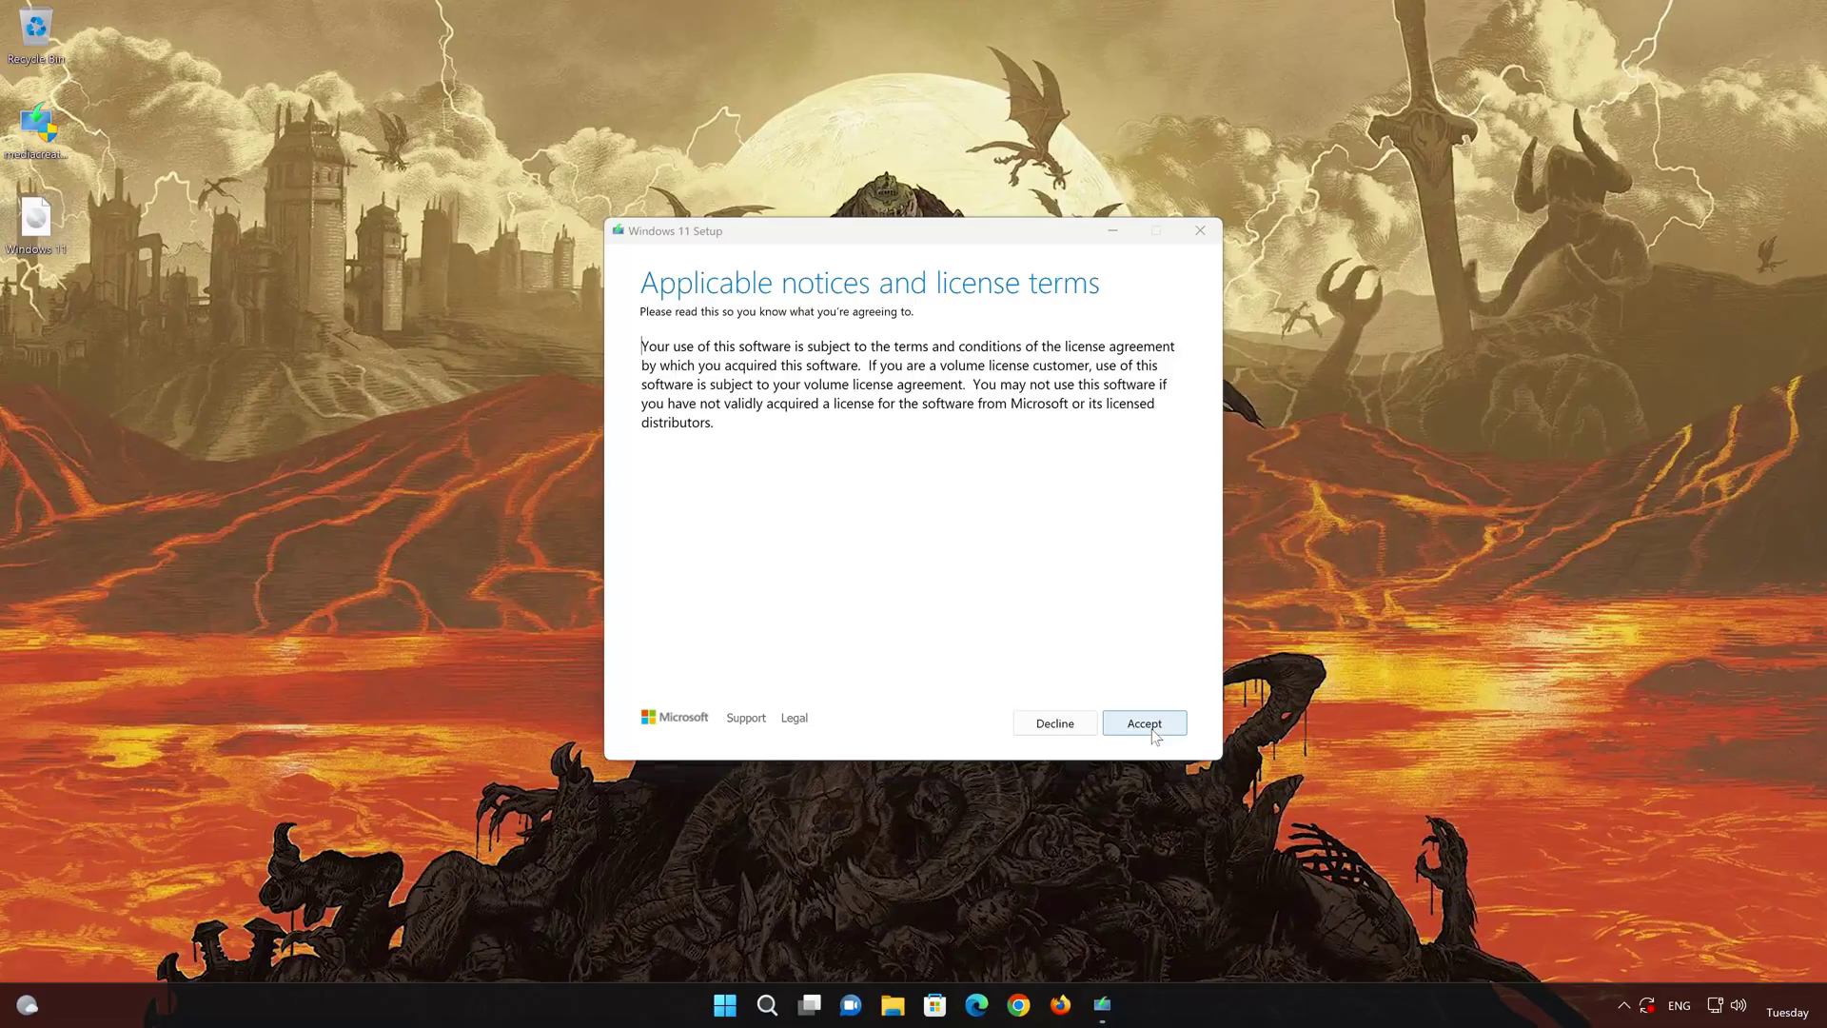
pyautogui.click(1151, 731)
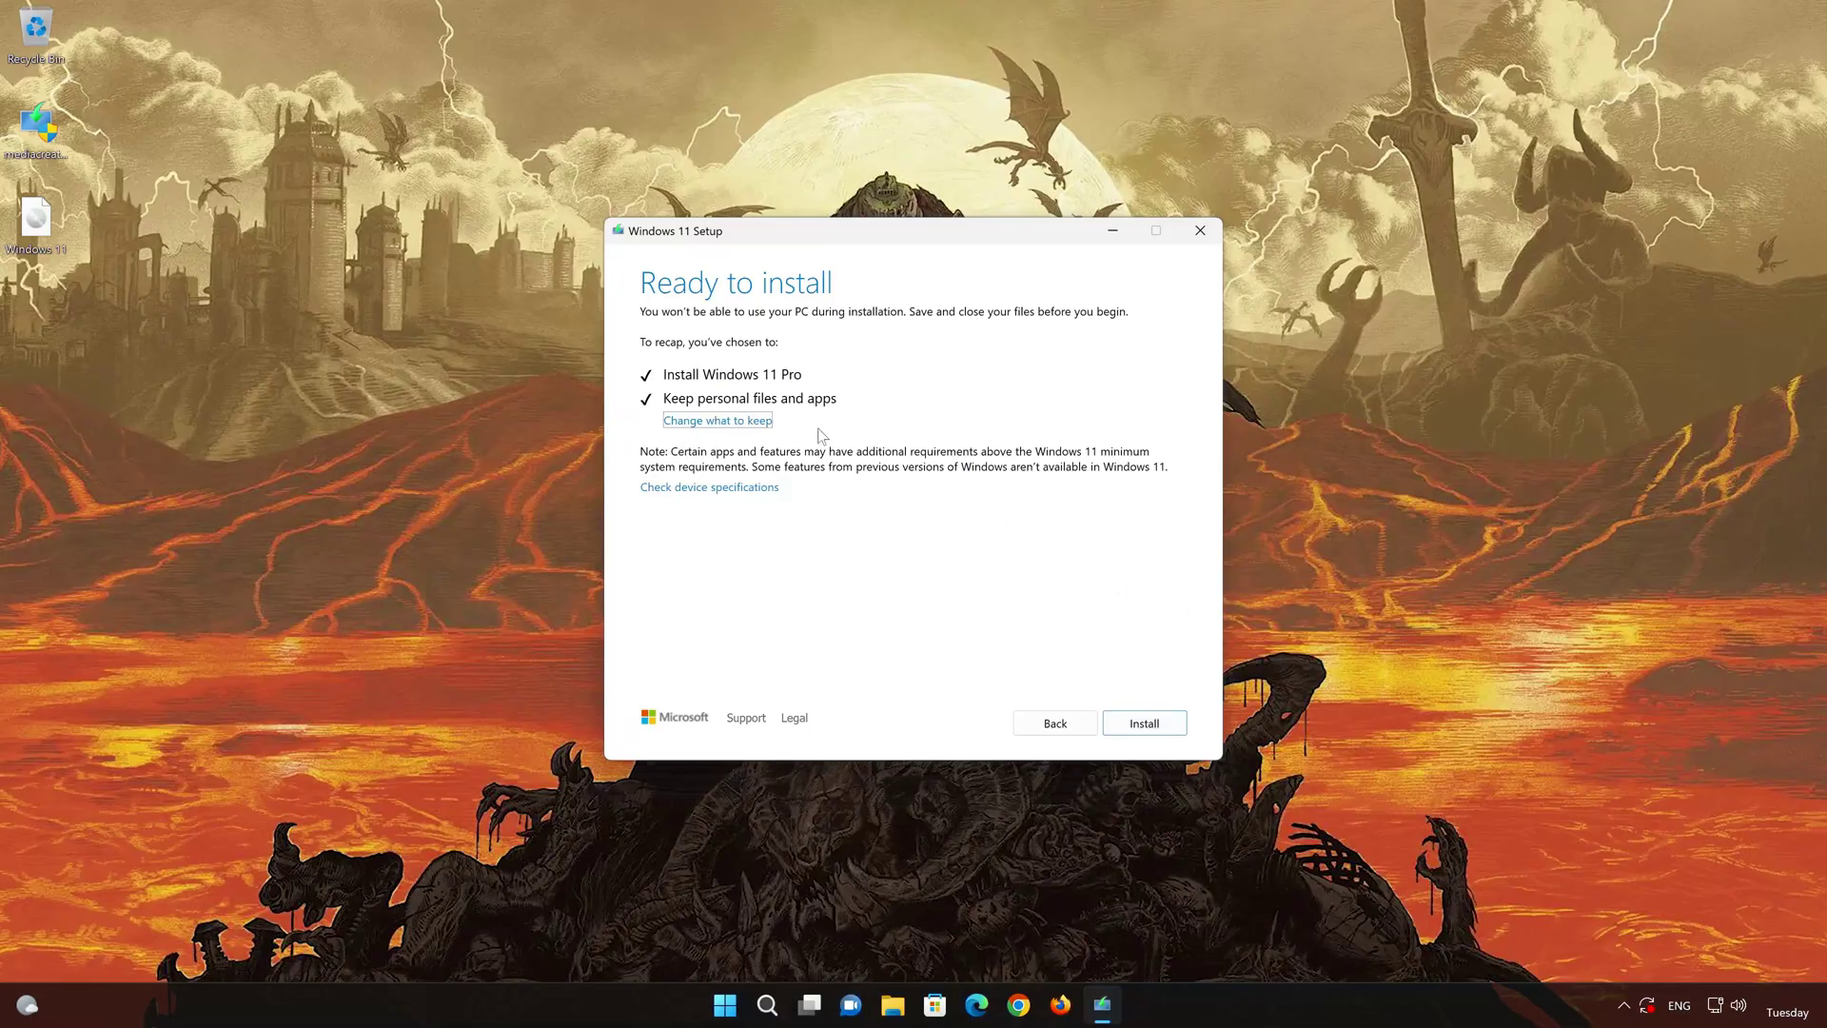
pyautogui.click(1166, 727)
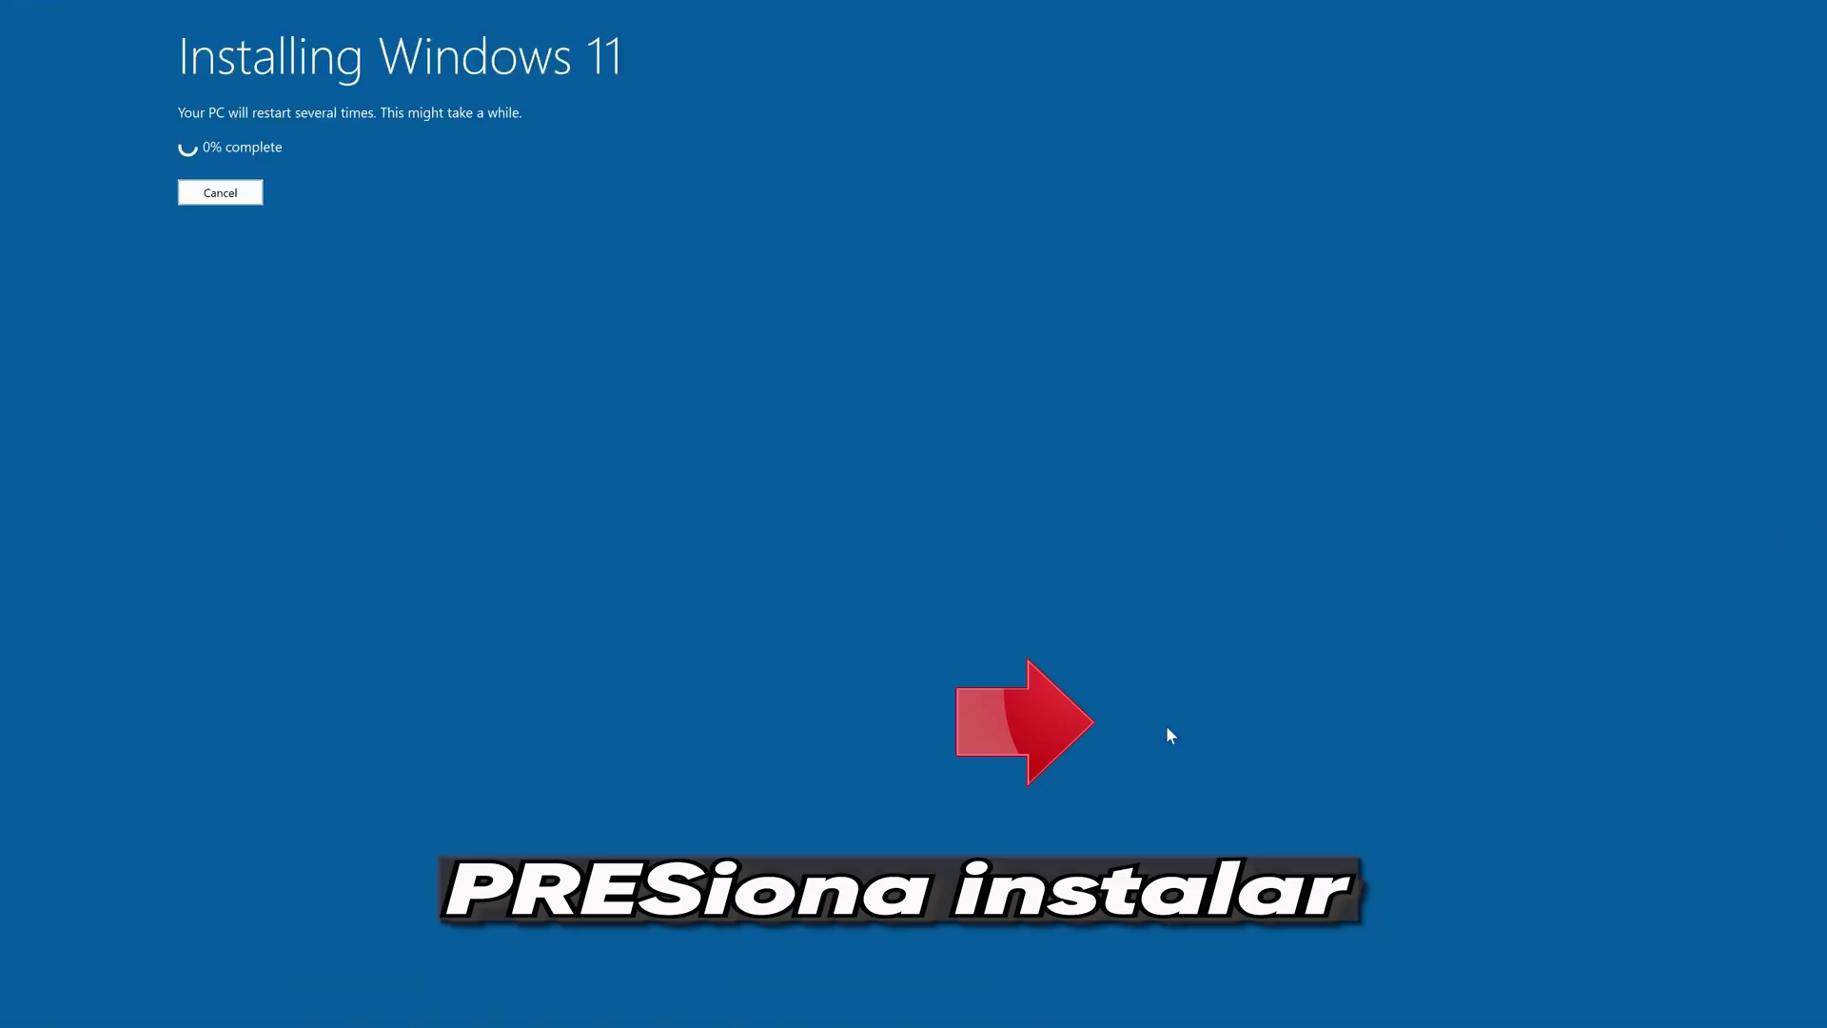